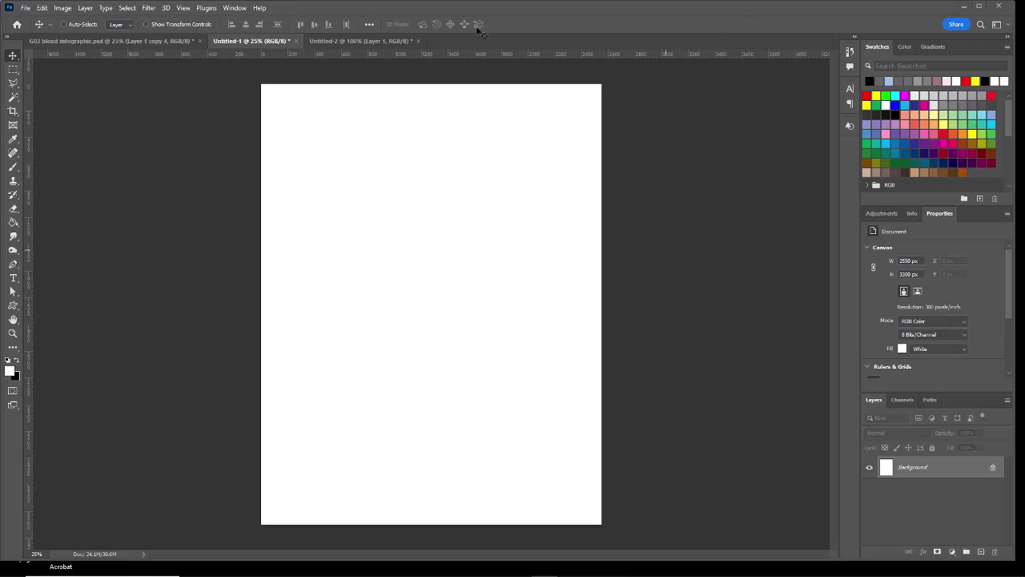
Add a guide layout of 3 columns, 75 px gutters and 150 px margins to the page
left_click(182, 8)
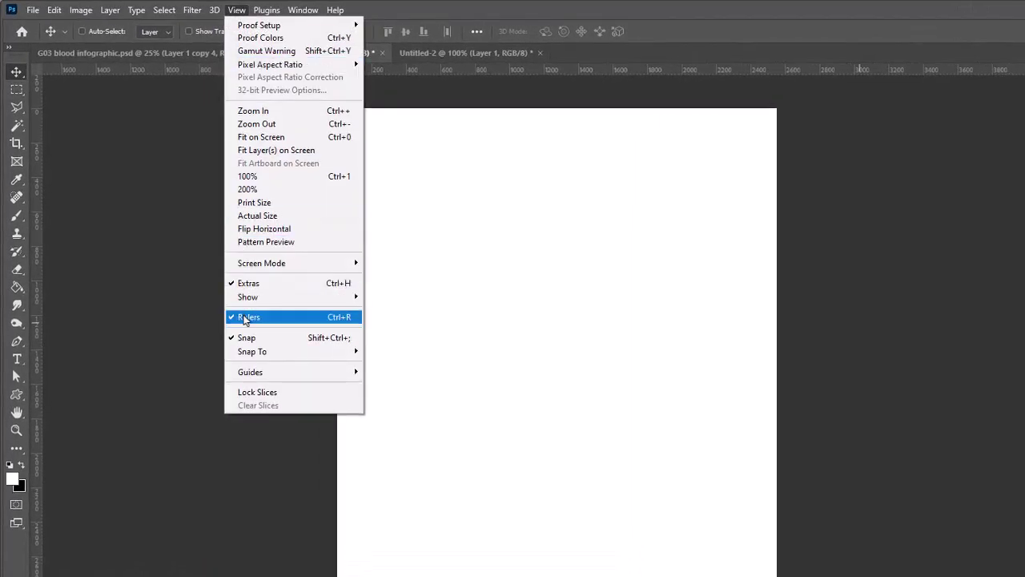
mouse_move(252, 373)
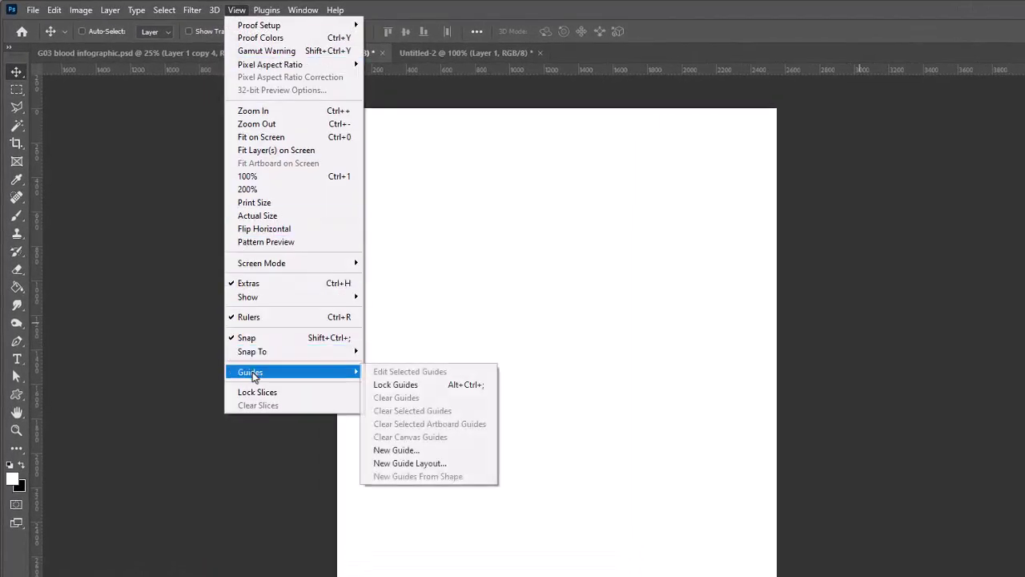
left_click(428, 463)
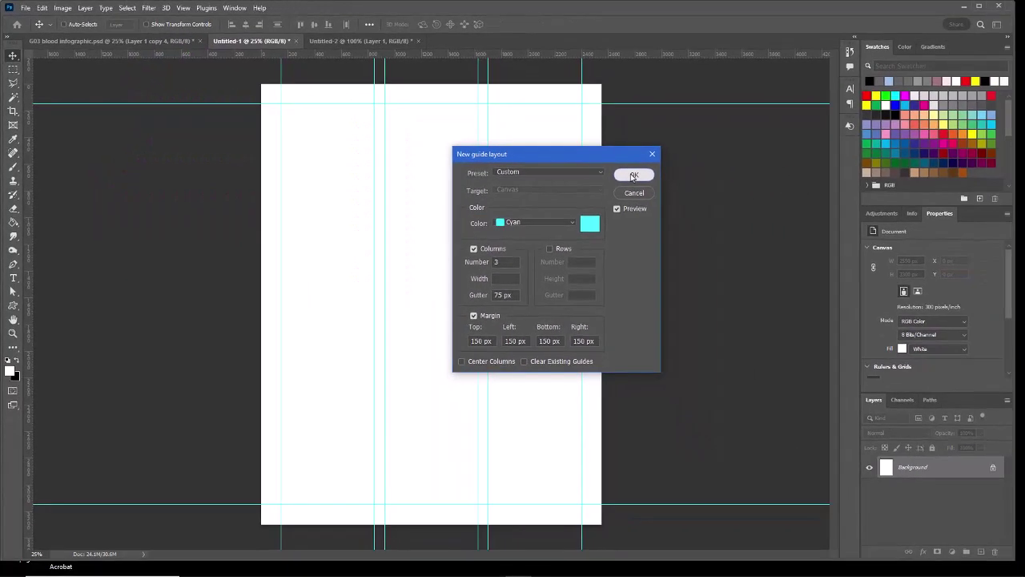
left_click(633, 176)
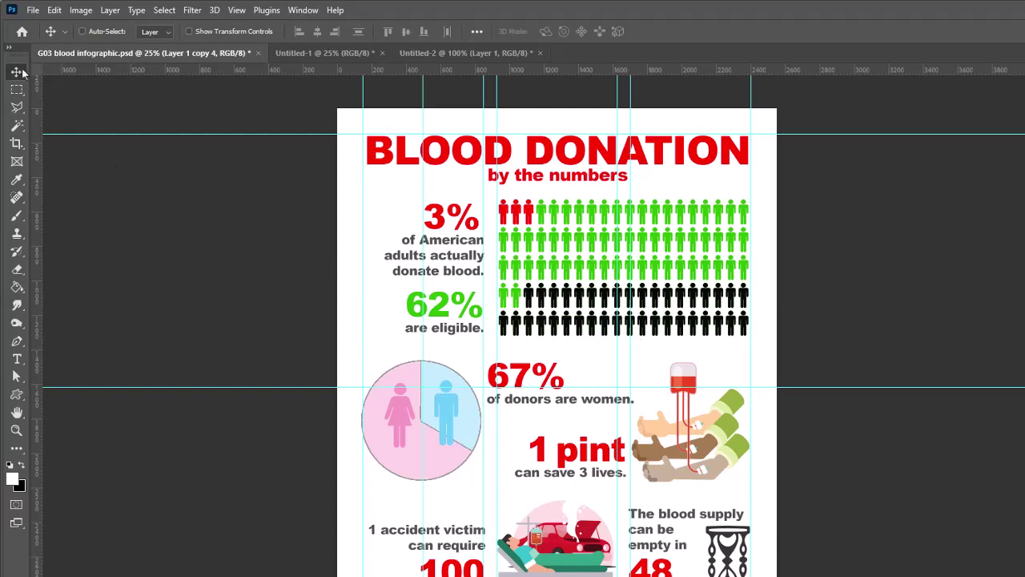
key("m")
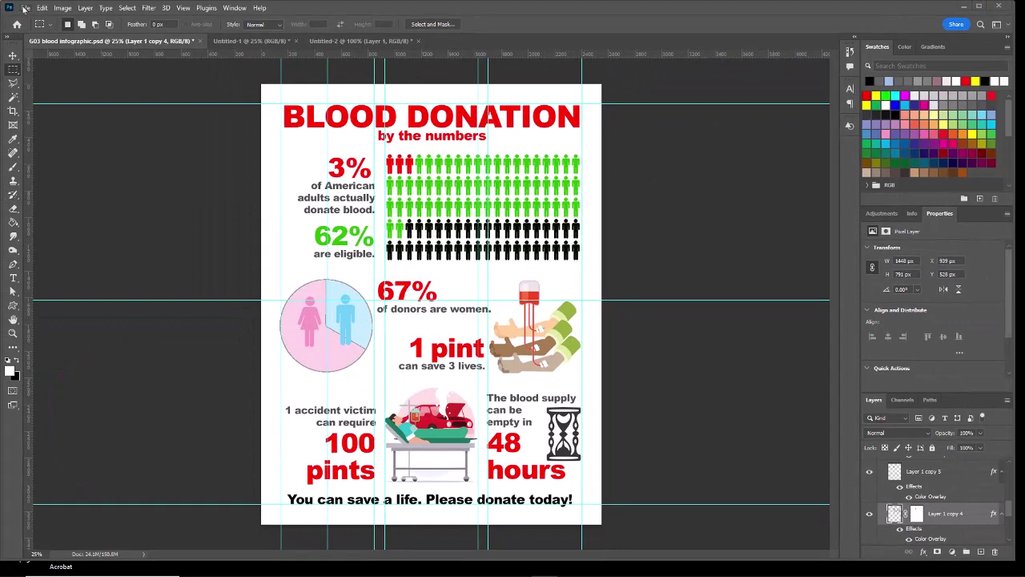
Create a new 75 × 200 px document
left_click(25, 8)
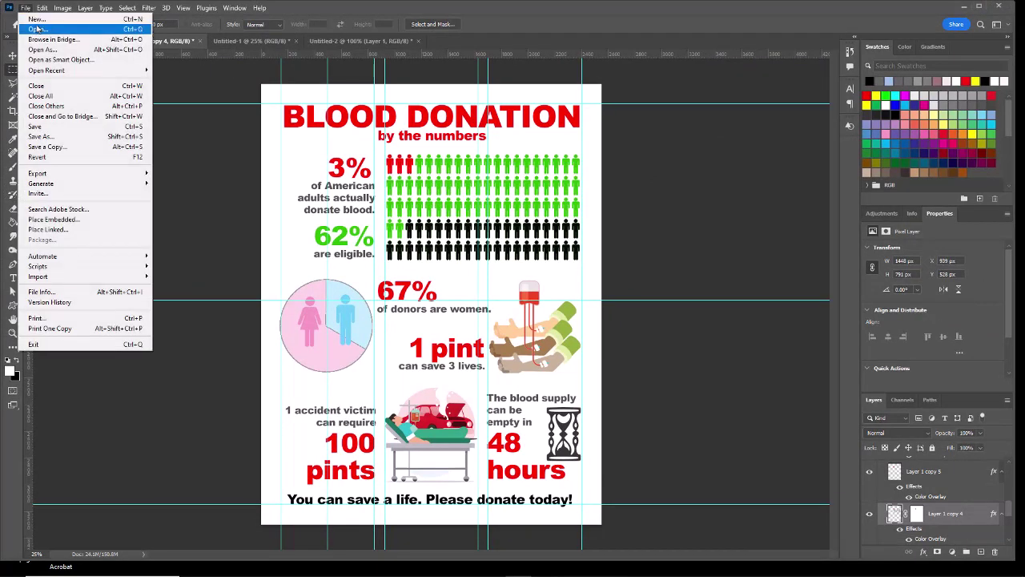
left_click(37, 18)
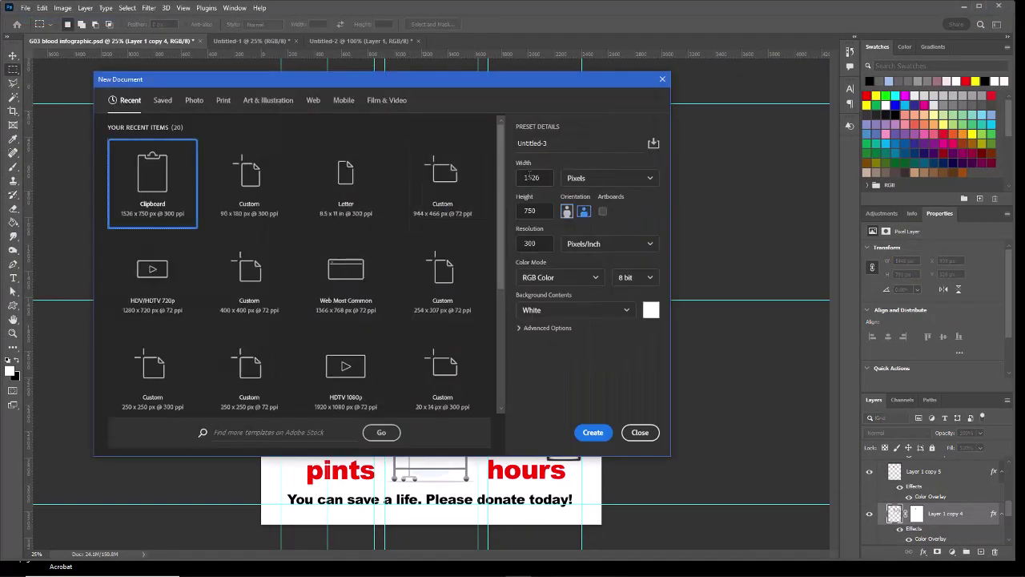
left_click_drag(541, 177, 507, 183)
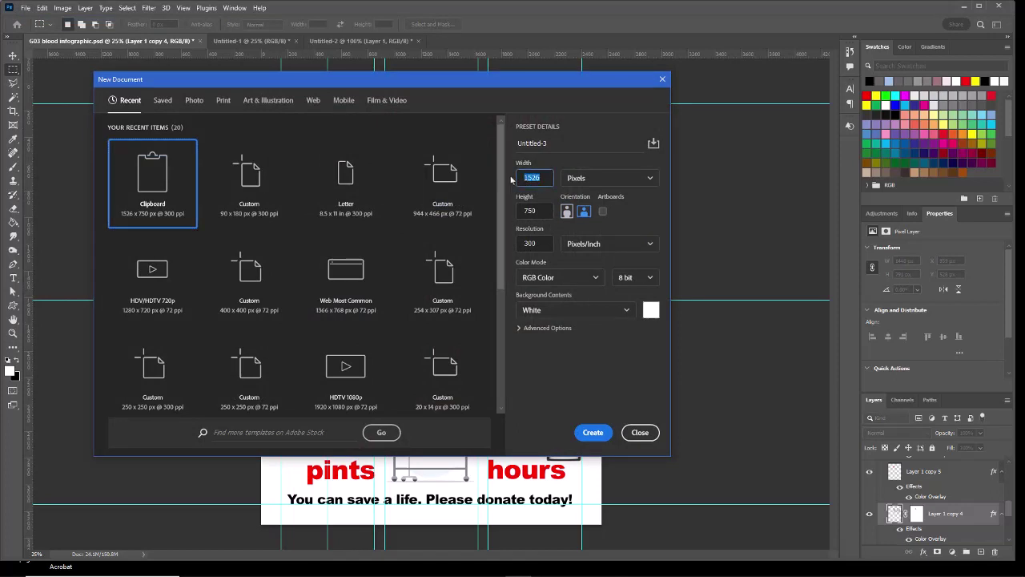
type("75")
left_click_drag(534, 211, 516, 210)
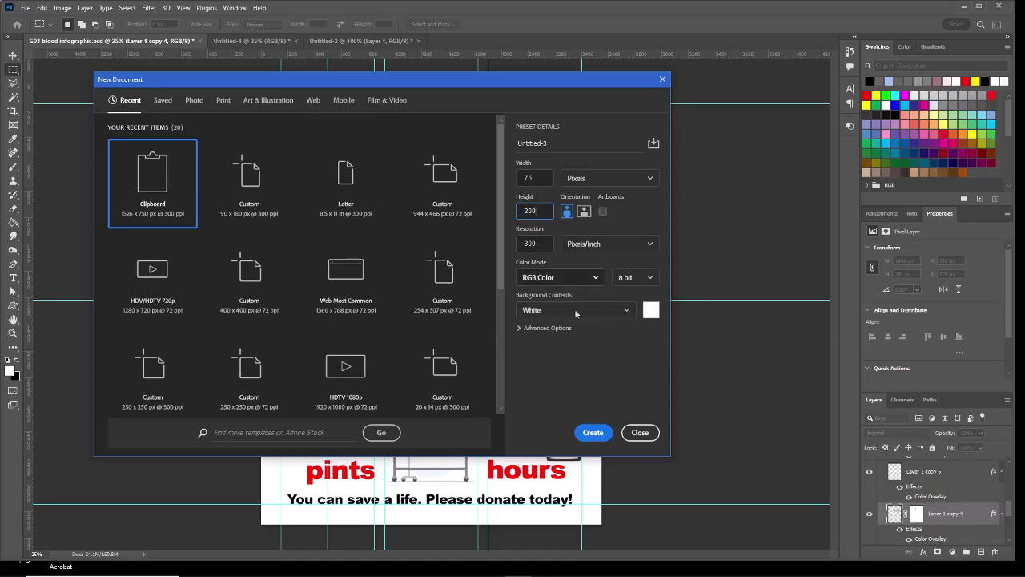
left_click(593, 431)
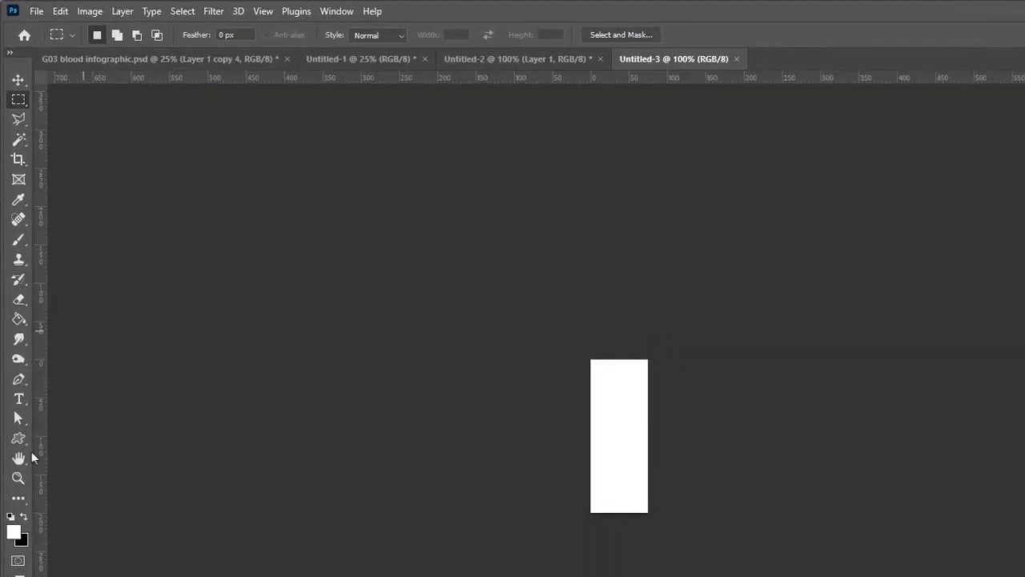
Draw the Man custom shape on the narrow canvas and centre it horizontally
key("u")
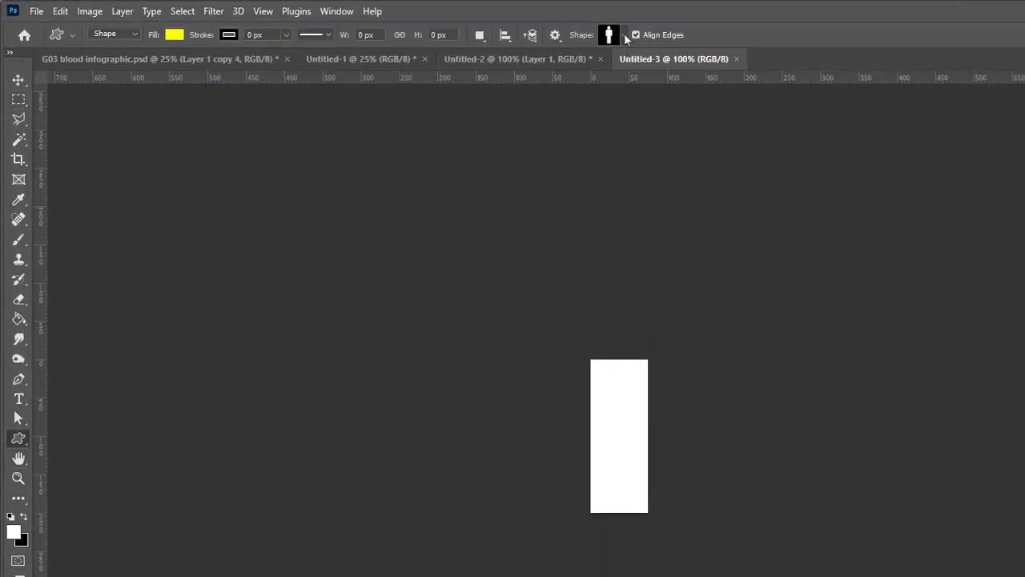
left_click(626, 37)
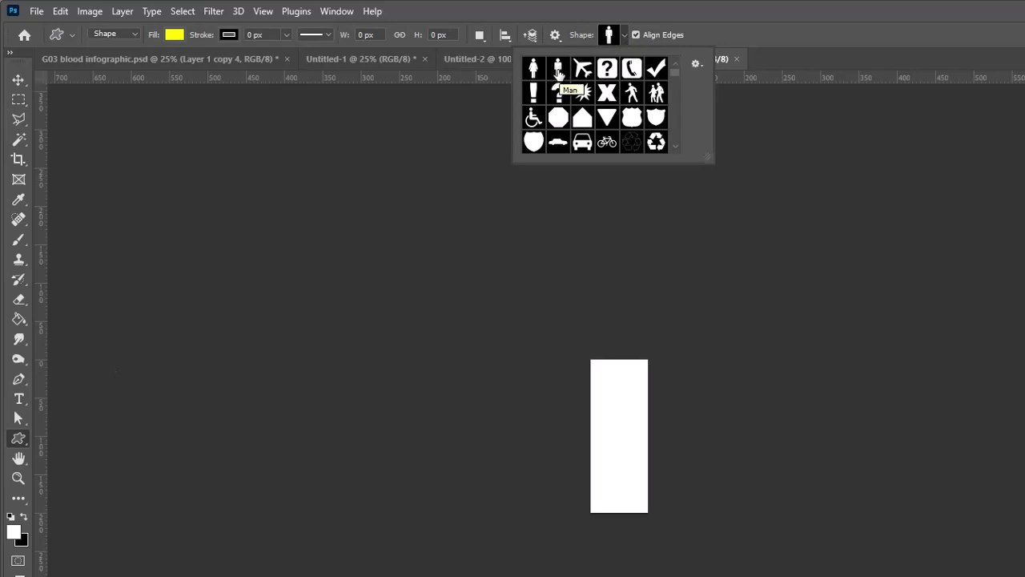
left_click(559, 71)
left_click_drag(603, 374, 645, 483)
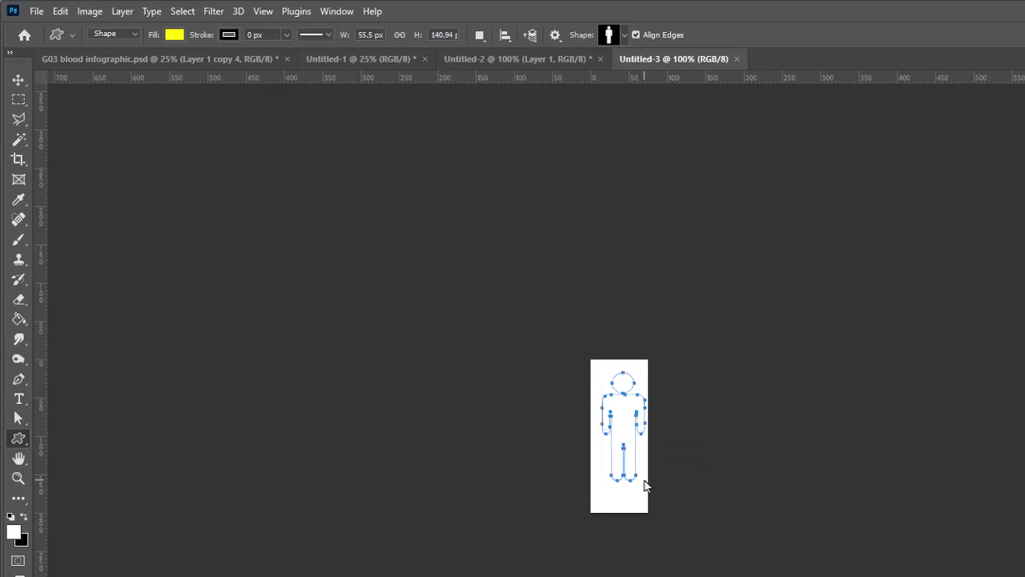
left_click(17, 79)
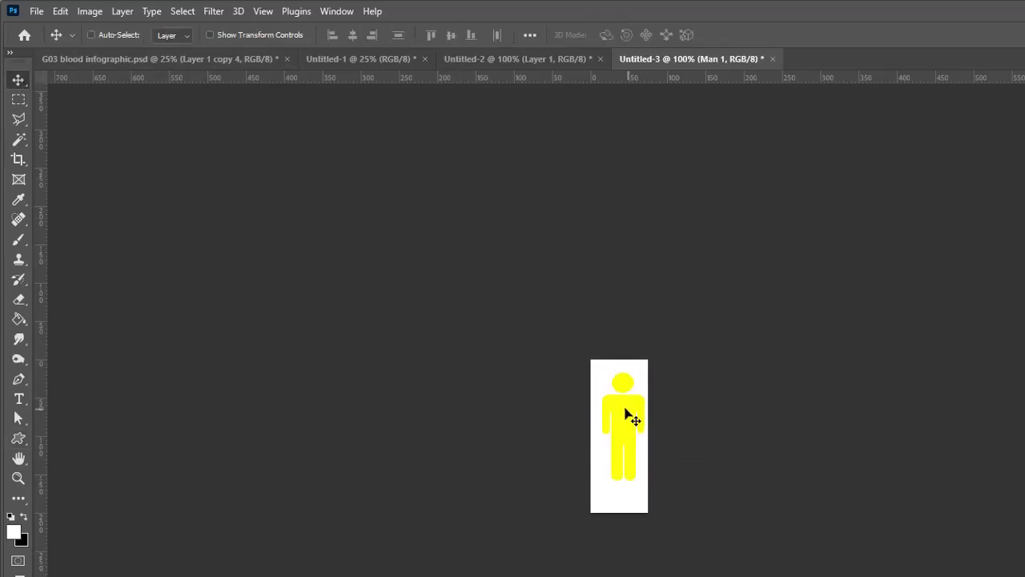
left_click_drag(623, 408, 623, 408)
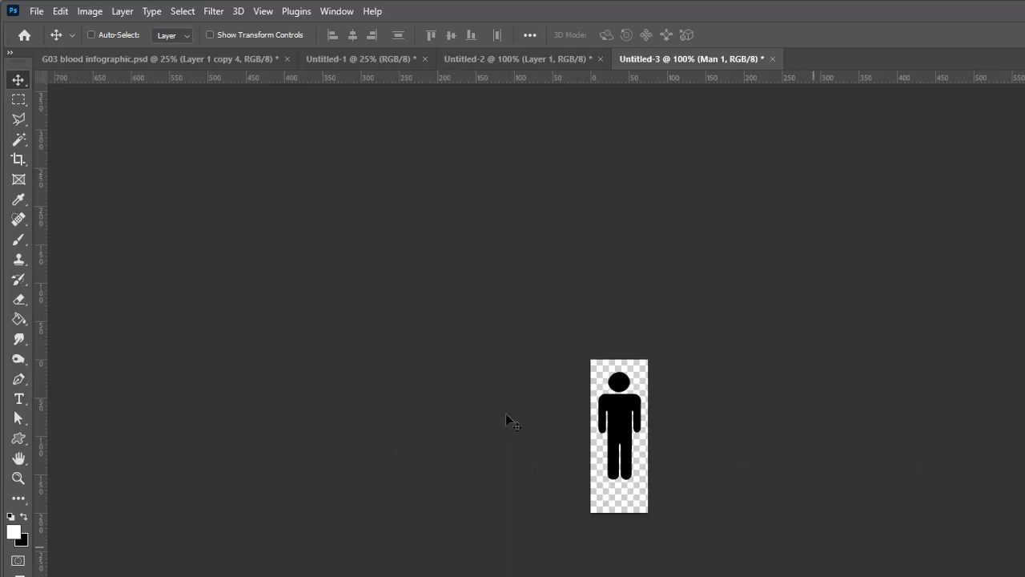
Crop the canvas to a 75 × 171 px area around the man figure
left_click(18, 99)
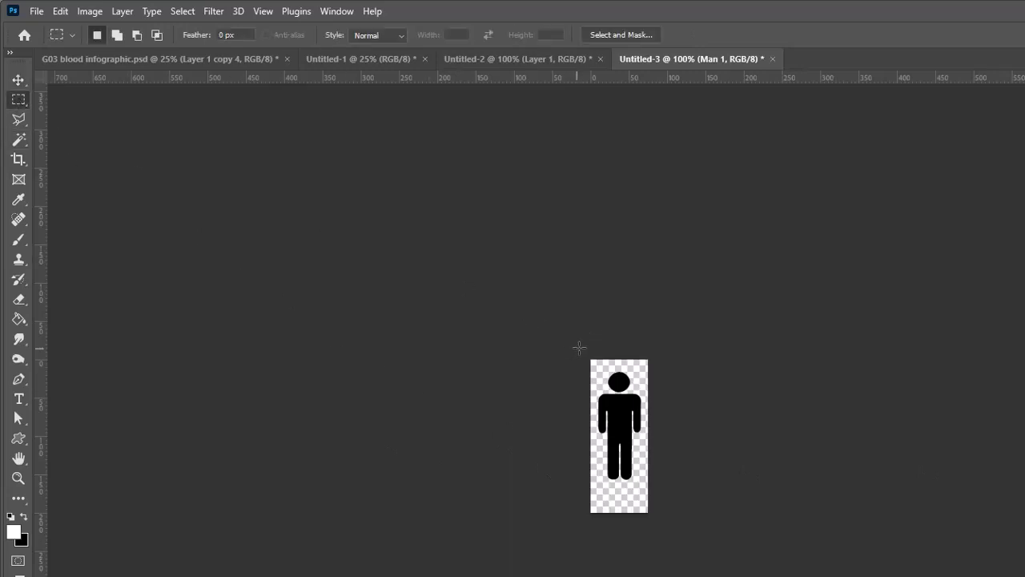
left_click_drag(630, 415, 657, 488)
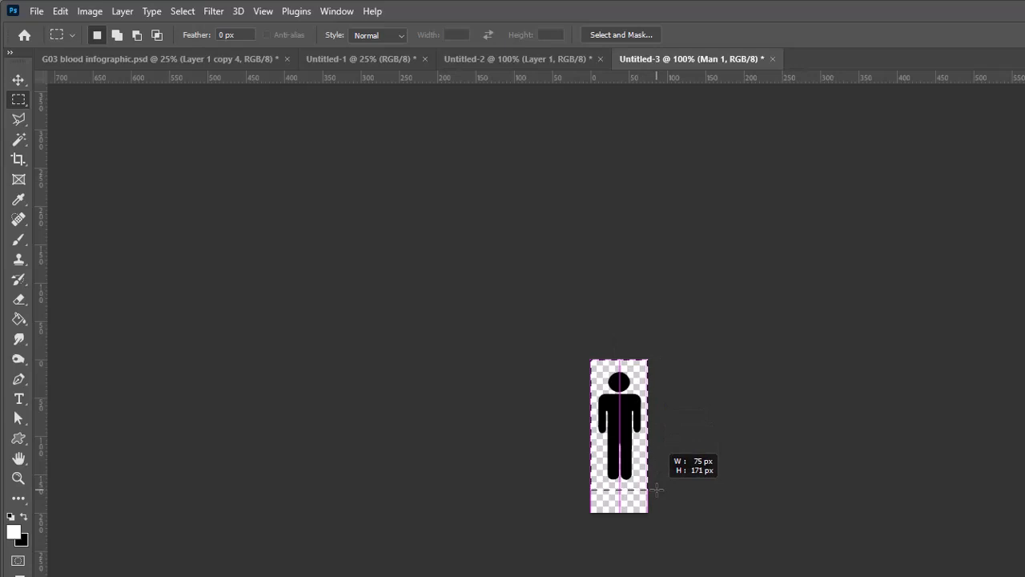
left_click(90, 11)
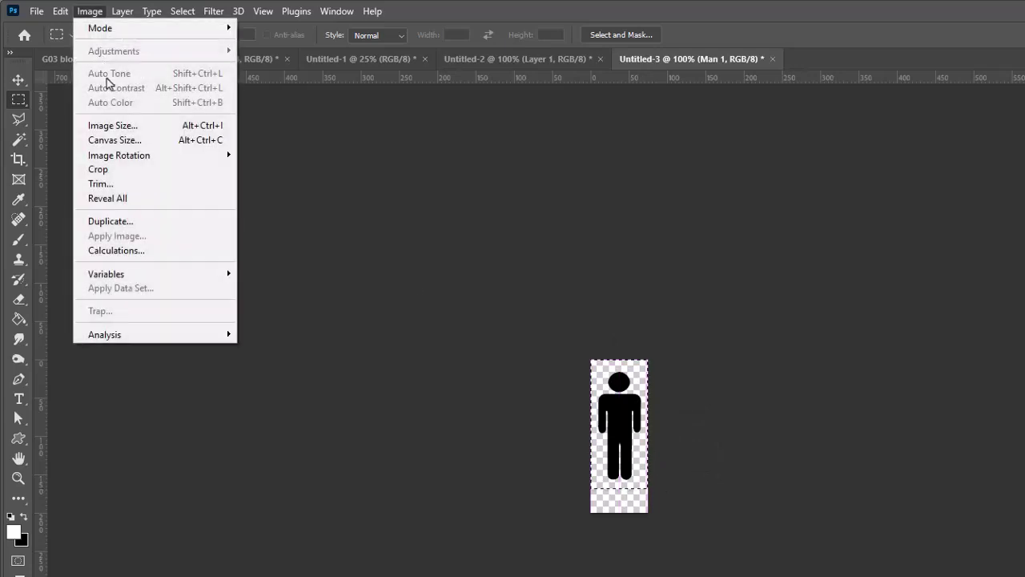
left_click(116, 175)
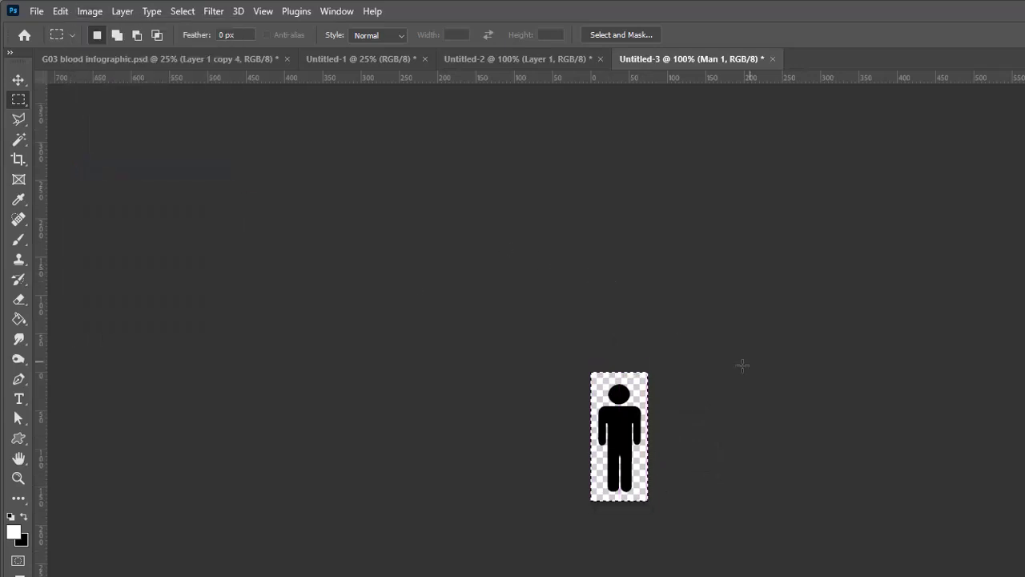
Define the cropped figure as a pattern named 'man icon 2'
left_click(60, 11)
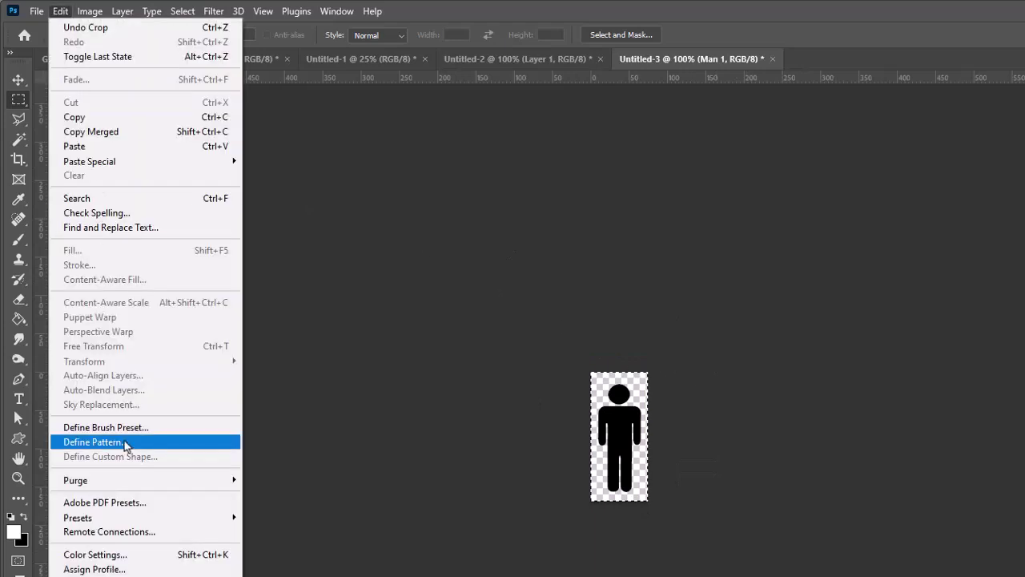
left_click(95, 442)
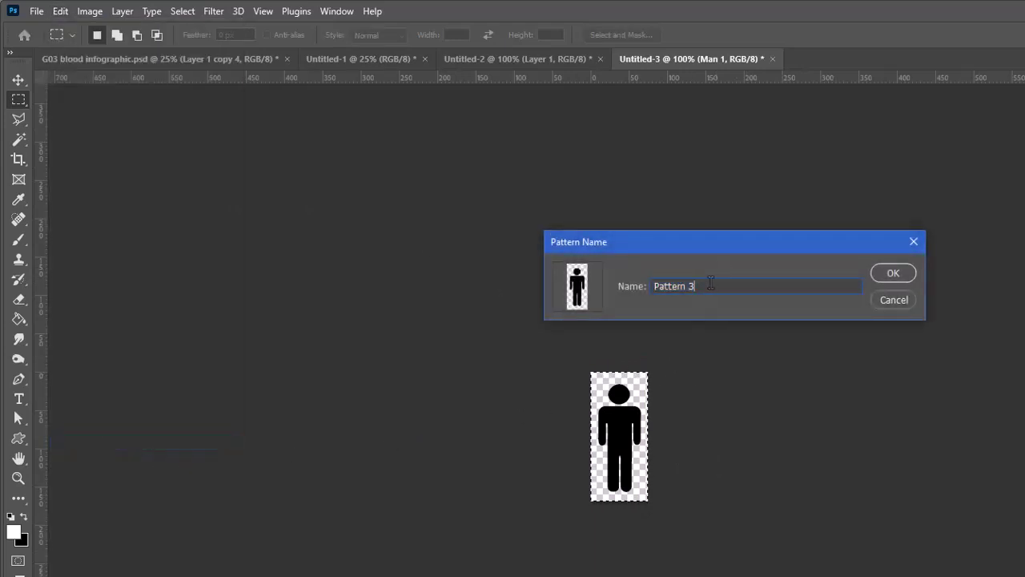
type("man icon 2")
left_click(891, 277)
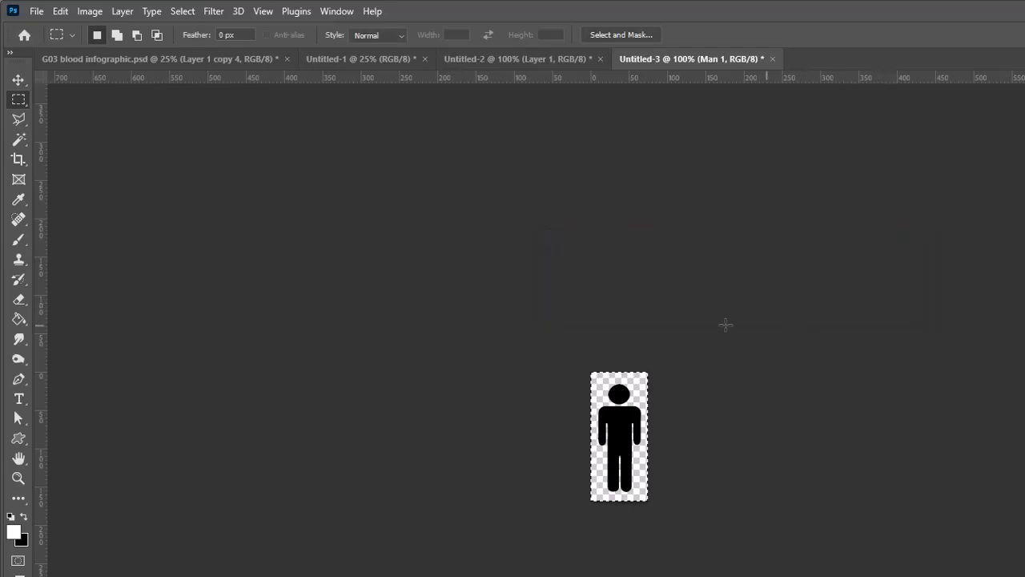
left_click(477, 61)
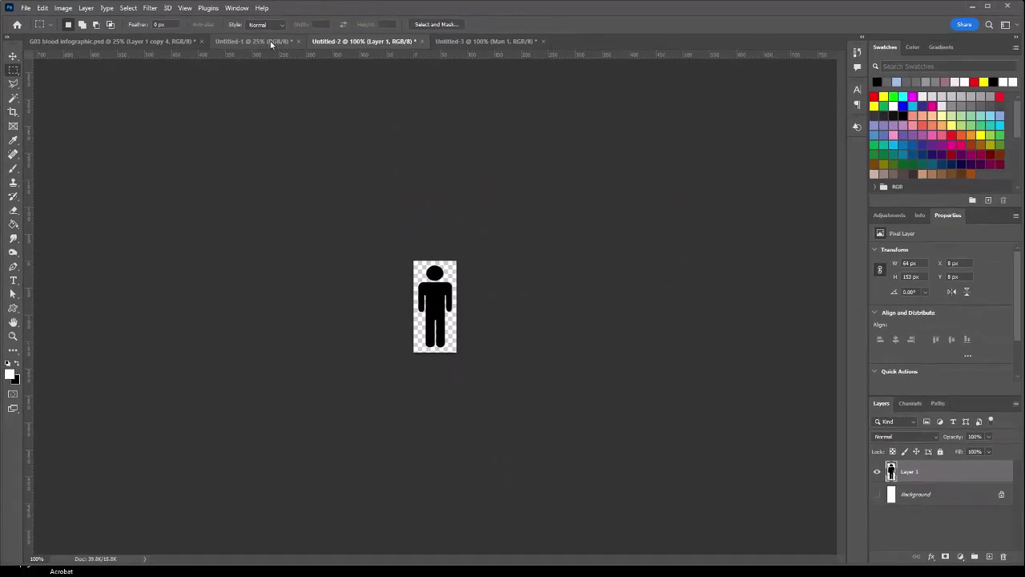
On a new layer in Untitled-1, fill a large upper rectangle with the man icon pattern
left_click(271, 43)
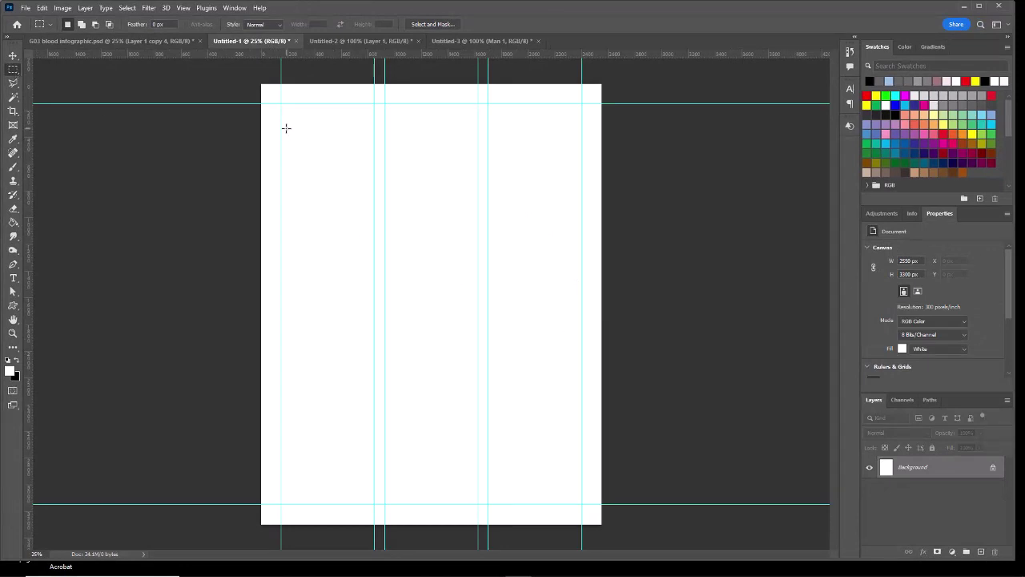
left_click_drag(296, 133, 591, 358)
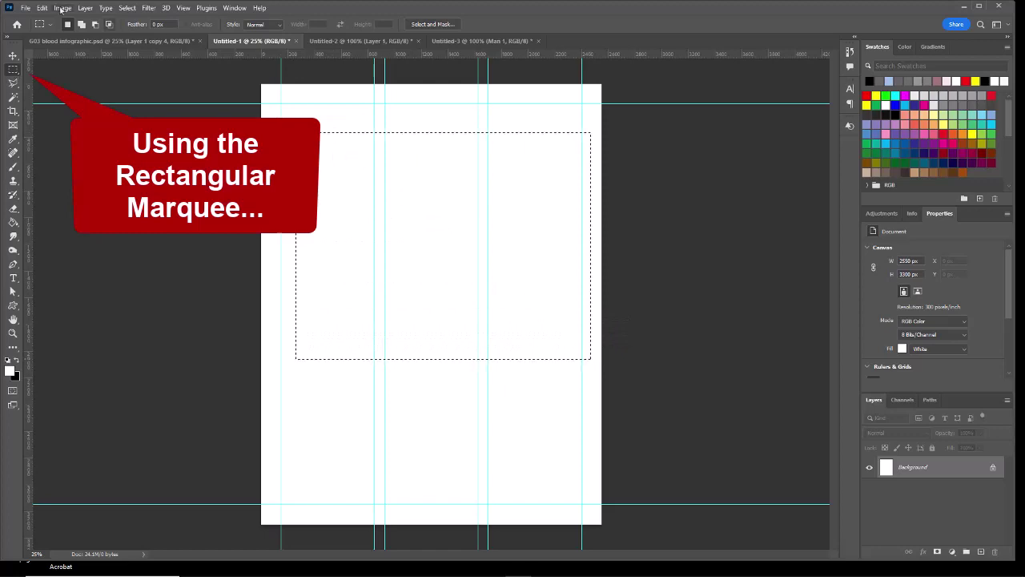
left_click(982, 552)
left_click(42, 7)
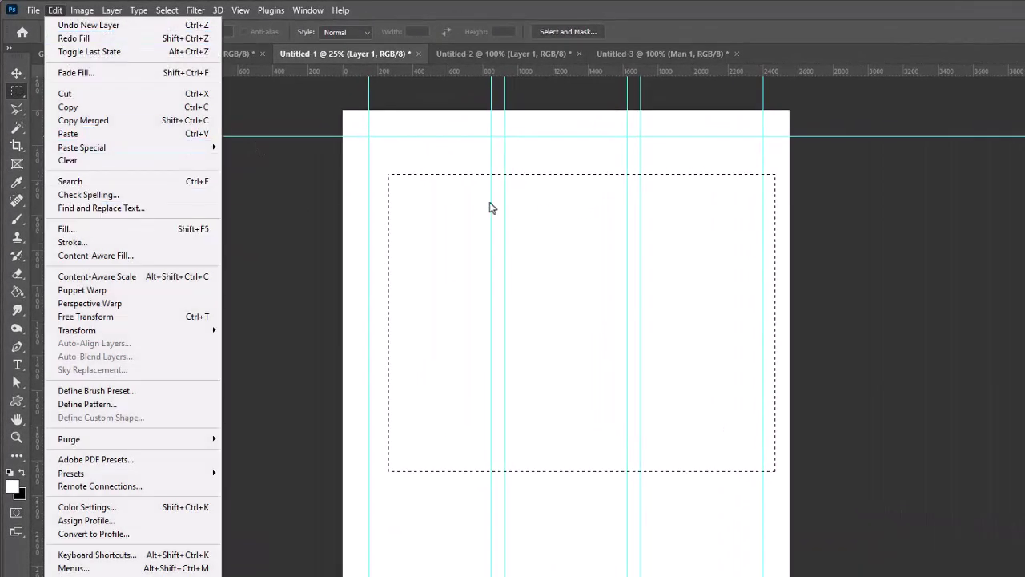
left_click(134, 229)
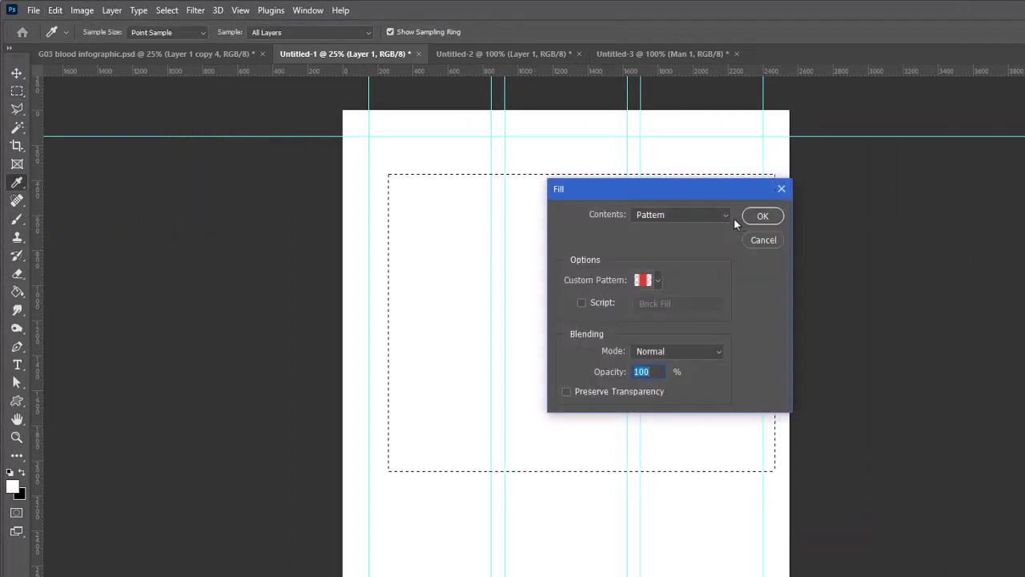
left_click(657, 281)
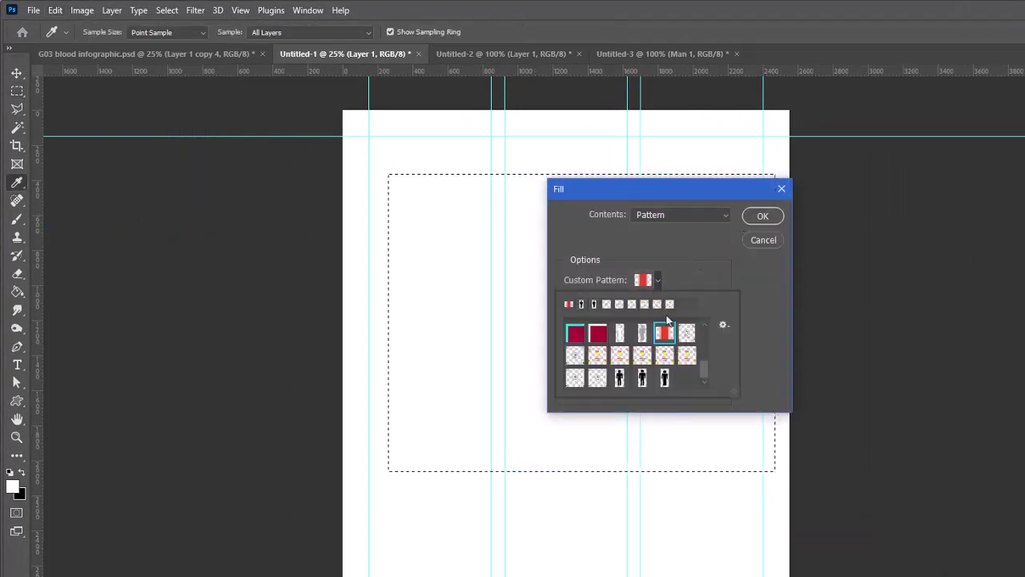
left_click(666, 379)
left_click(760, 217)
left_click(761, 217)
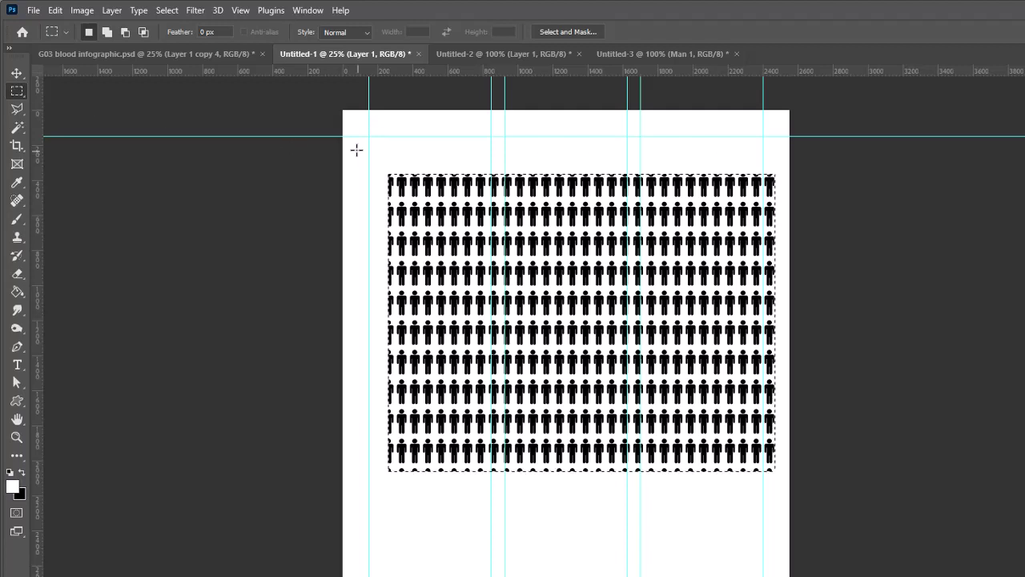
Delete the cut-off left column and the partial top and bottom rows of figures
left_click_drag(363, 149, 394, 518)
key("Delete")
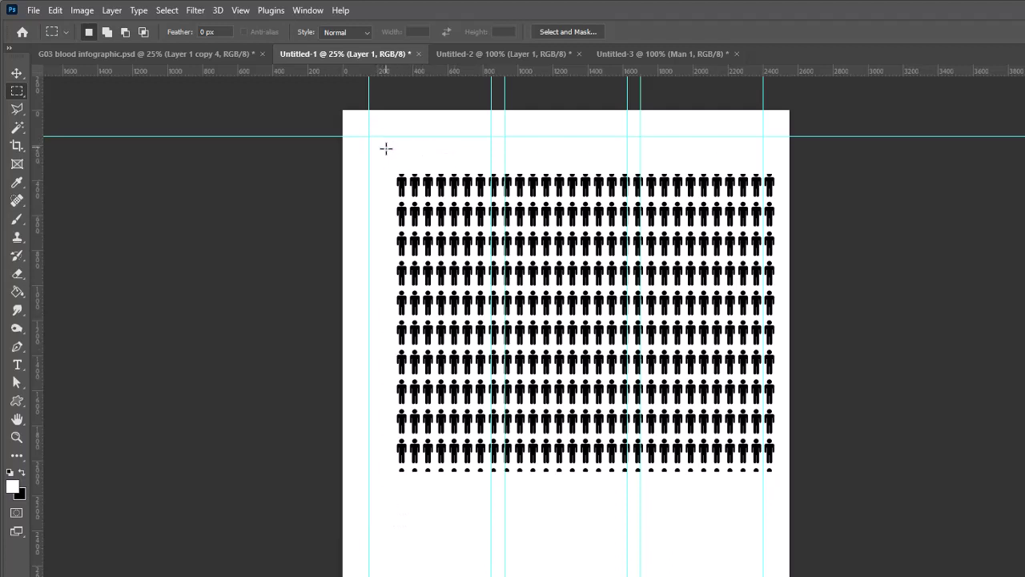
left_click_drag(386, 148, 777, 201)
key("Delete")
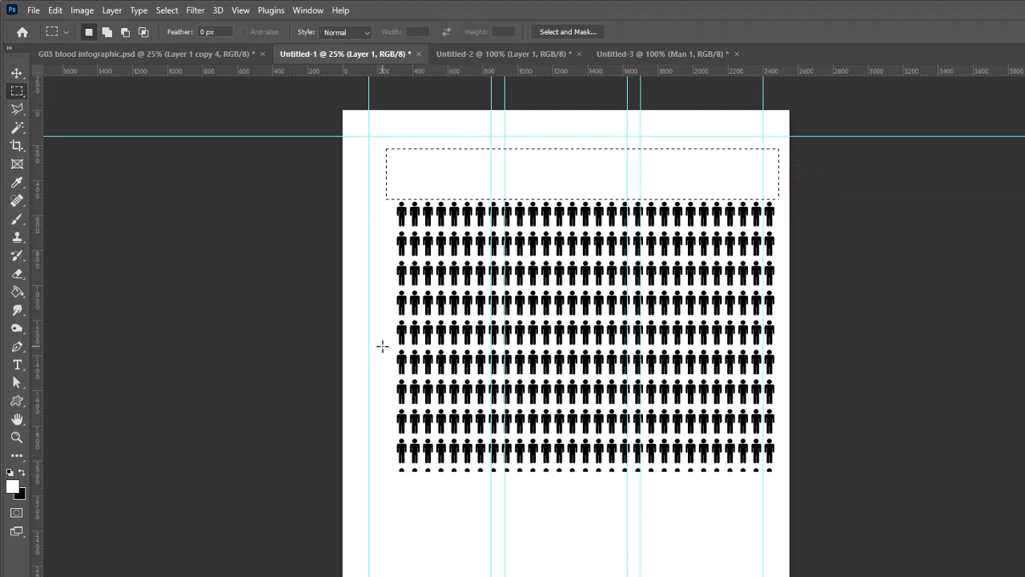
mouse_move(386, 350)
left_mouse_down()
mouse_move(625, 486)
mouse_move(783, 503)
left_mouse_up()
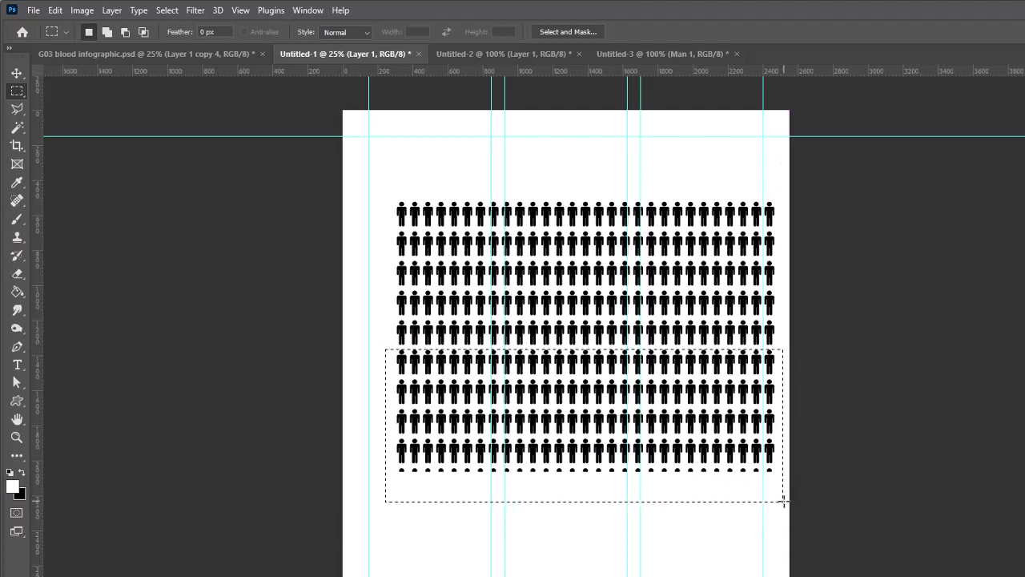
key("Delete")
key("ctrl+d")
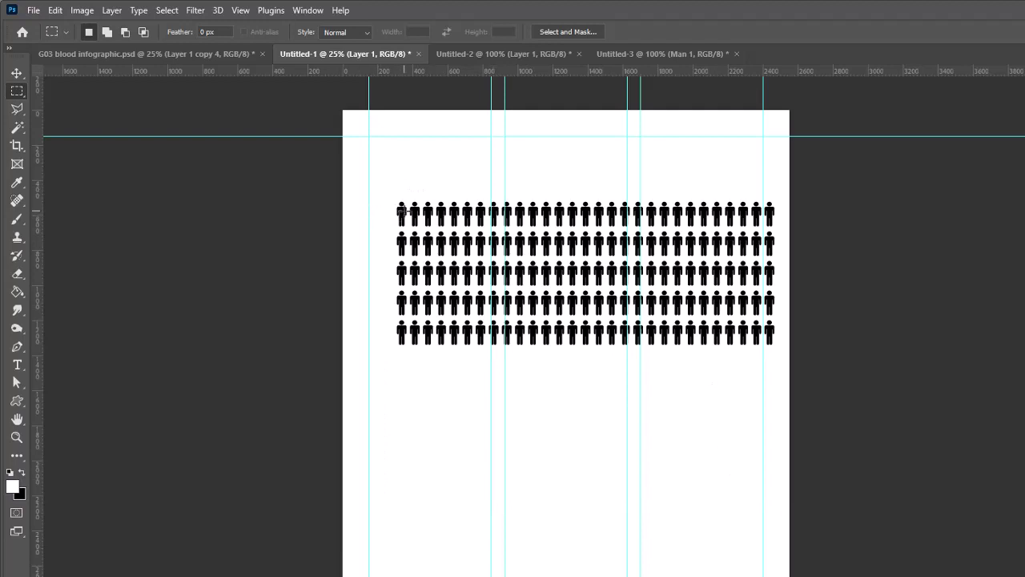
Add two vertical guides and delete the extra figure columns beyond them, leaving 20 per row
left_click_drag(38, 257, 529, 280)
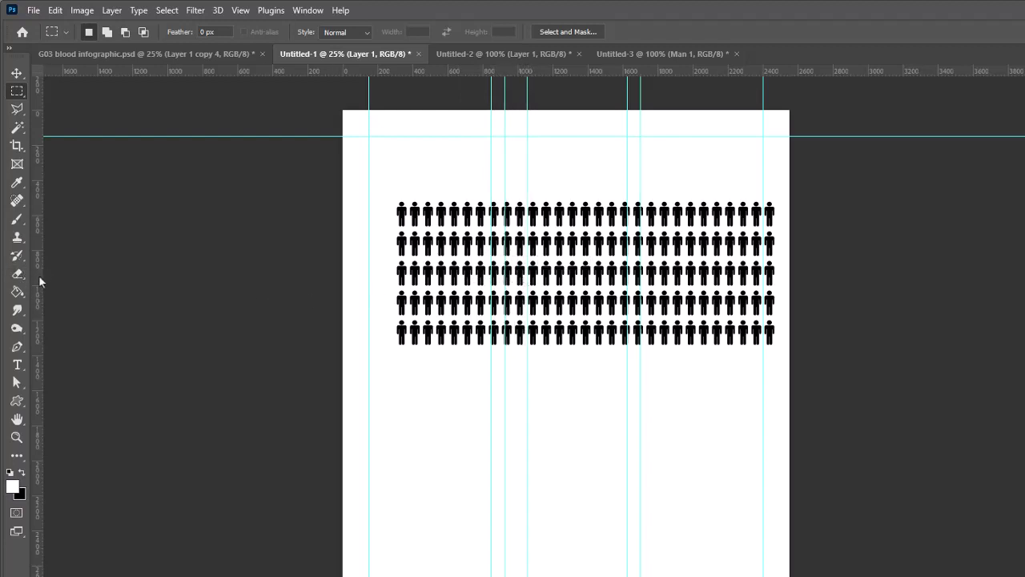
left_click_drag(43, 276, 658, 278)
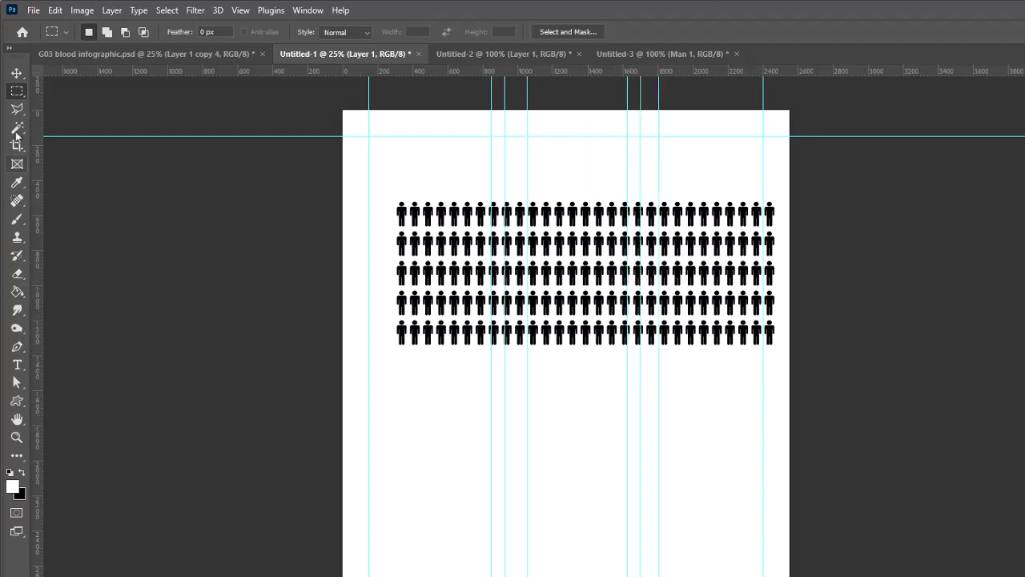
left_click_drag(778, 378, 658, 197)
key("Delete")
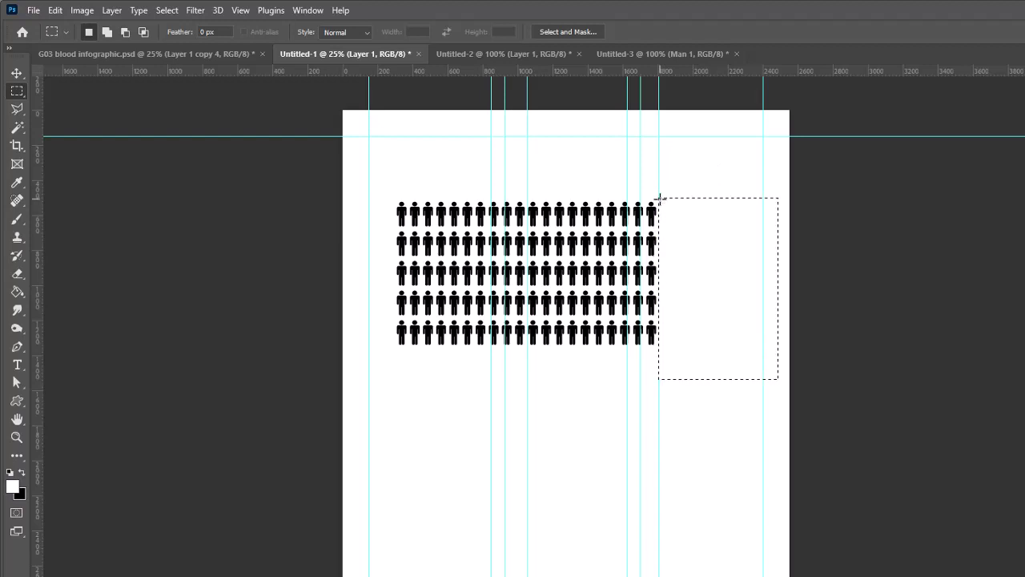
key("ctrl+d")
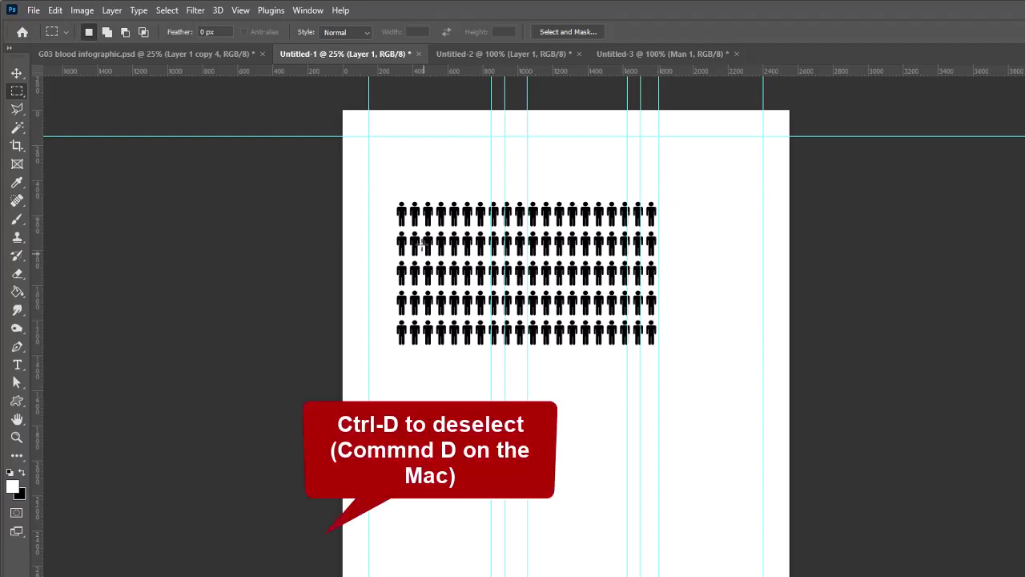
Move the figure grid up and to the right, and reposition a vertical guide
left_click(18, 72)
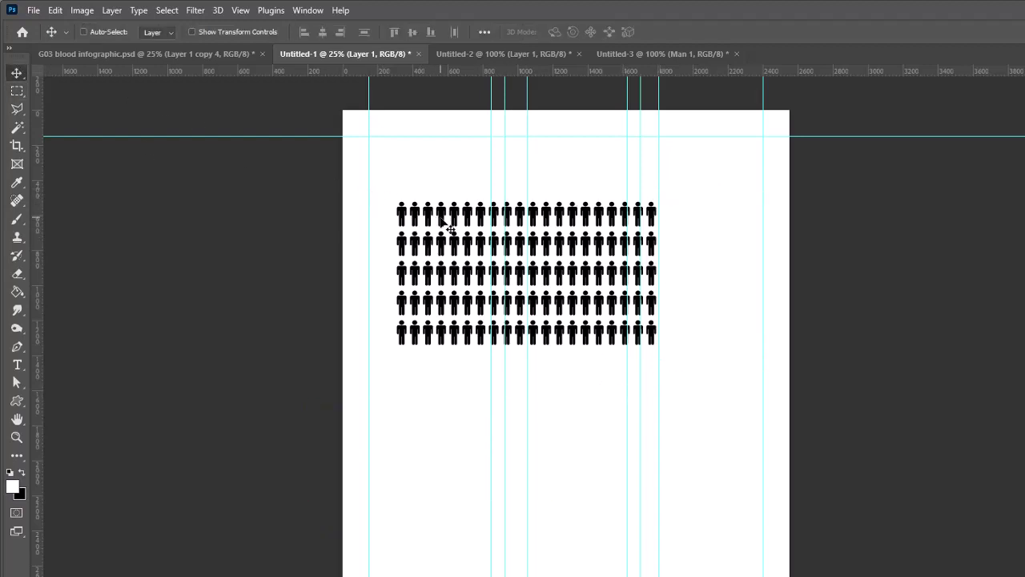
left_click_drag(445, 212, 552, 173)
left_click_drag(552, 174, 553, 174)
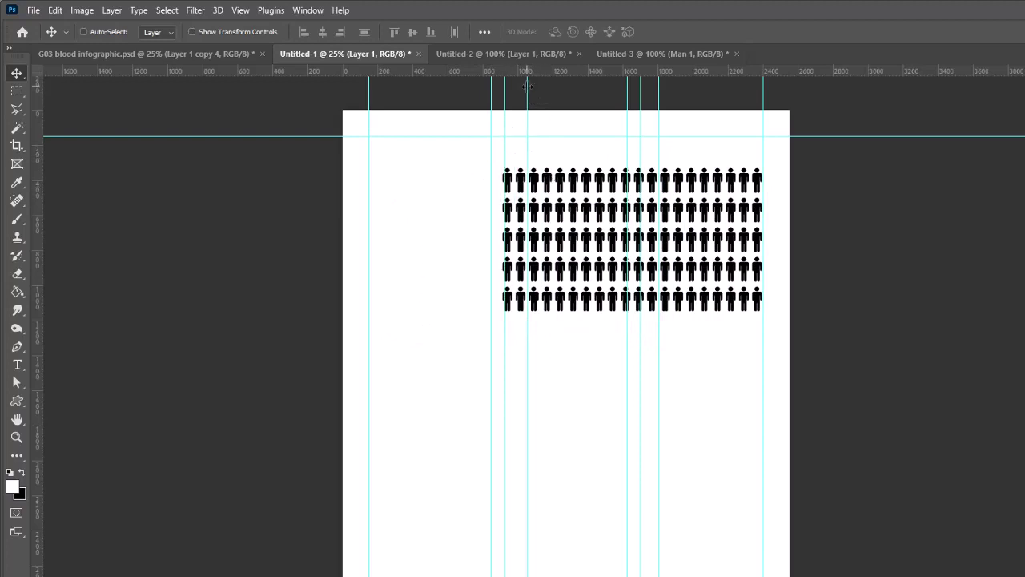
left_click_drag(529, 89, 2, 92)
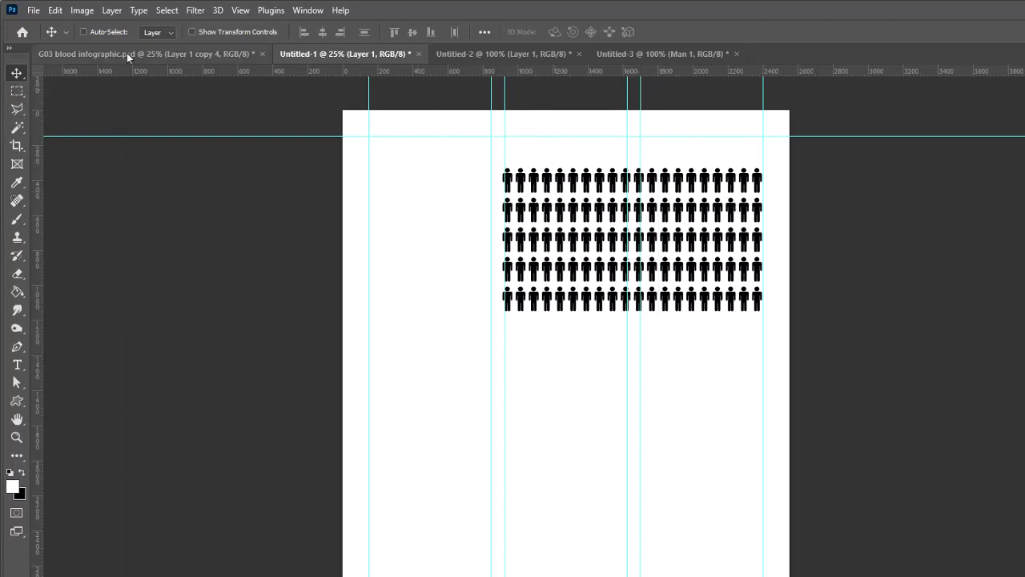
Scale the figure grid slightly down to 1459 × 805 px to fit the column guides
left_click(53, 11)
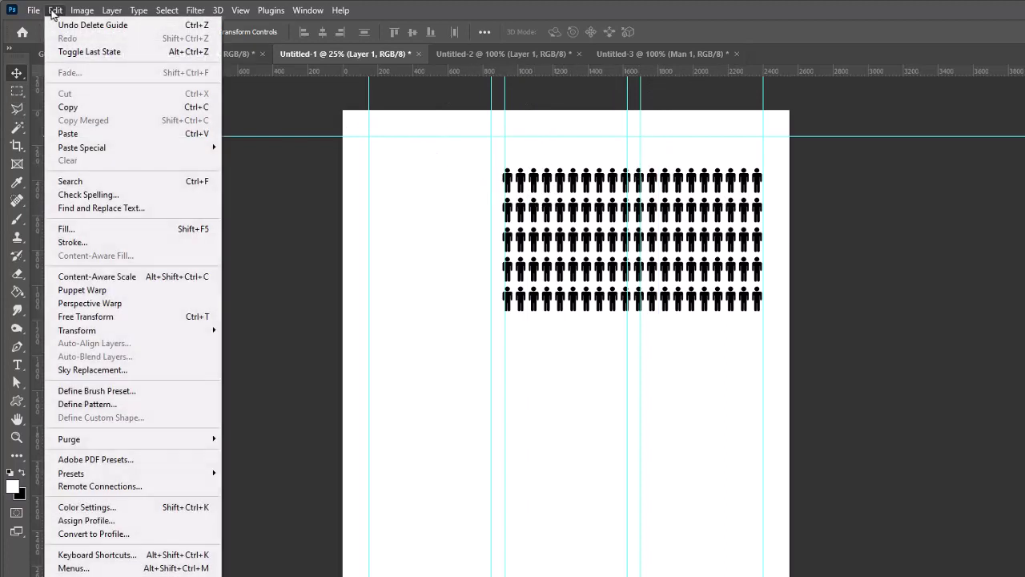
mouse_move(96, 331)
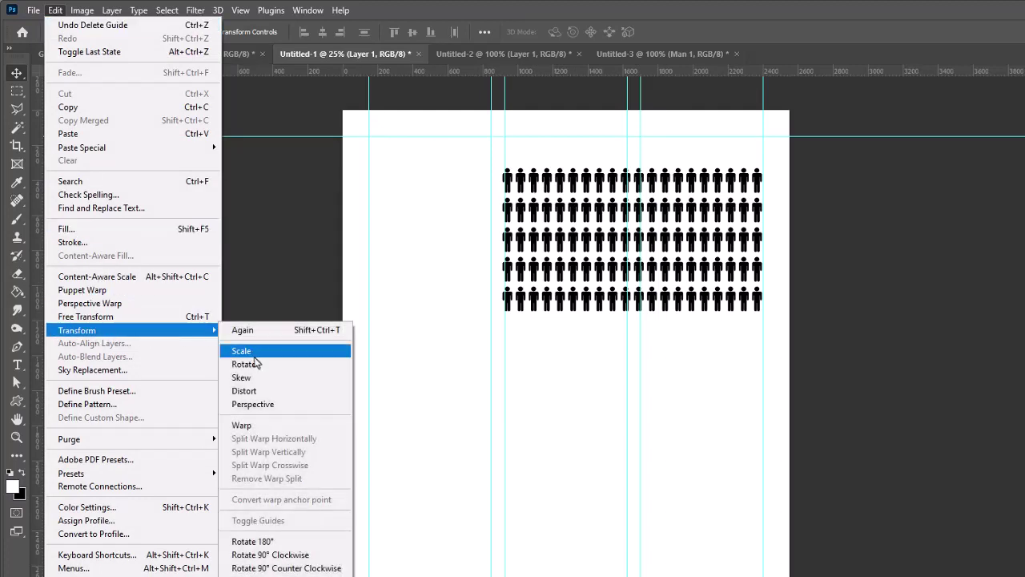
left_click(253, 352)
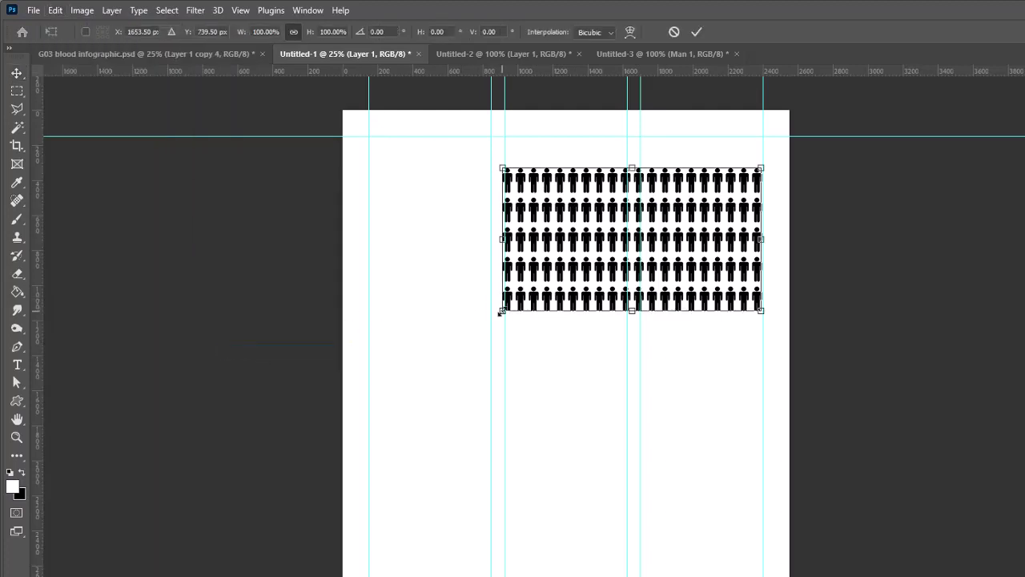
left_click_drag(503, 308, 509, 310)
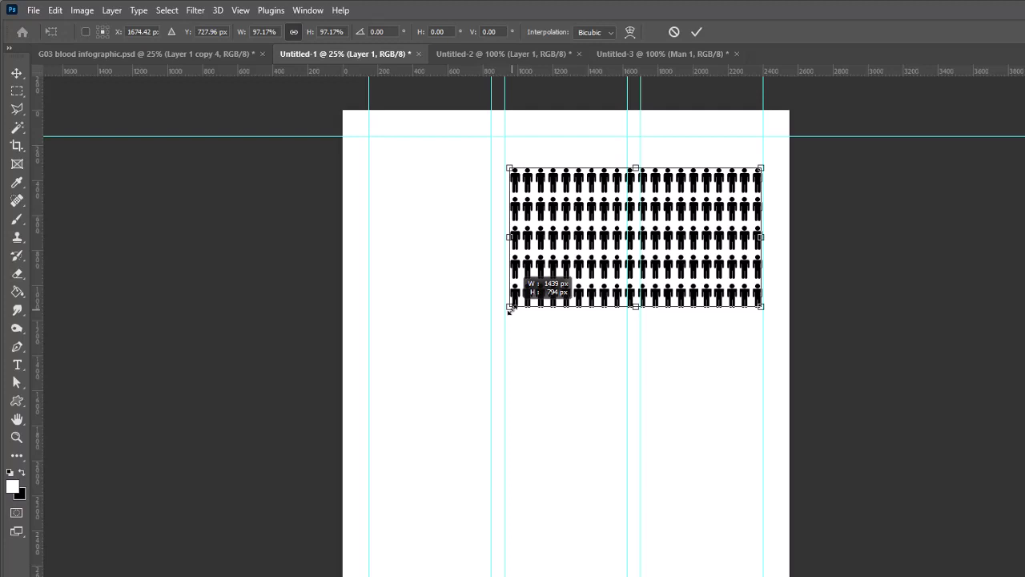
left_click_drag(509, 311, 505, 310)
key("Return")
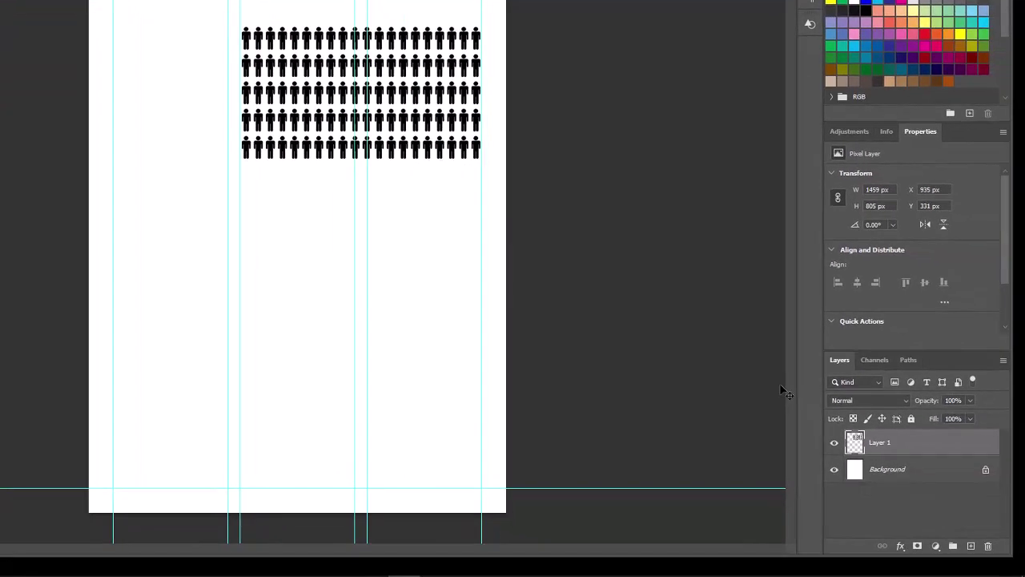
Duplicate the figure layer twice and name the three layers red men, green men and black men
left_click_drag(879, 447, 971, 546)
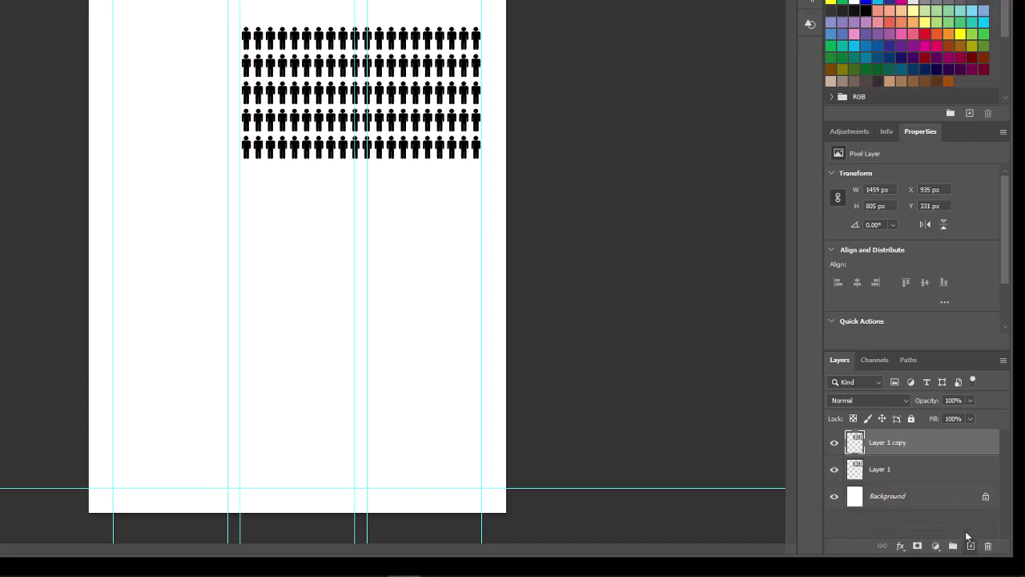
left_click_drag(904, 441, 970, 546)
double_click(877, 443)
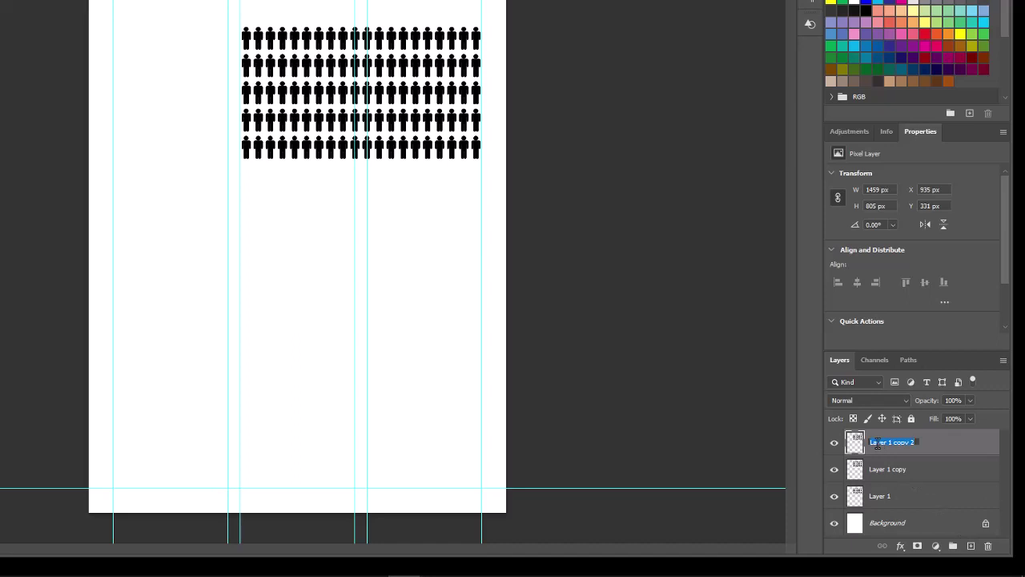
type("red men")
double_click(893, 470)
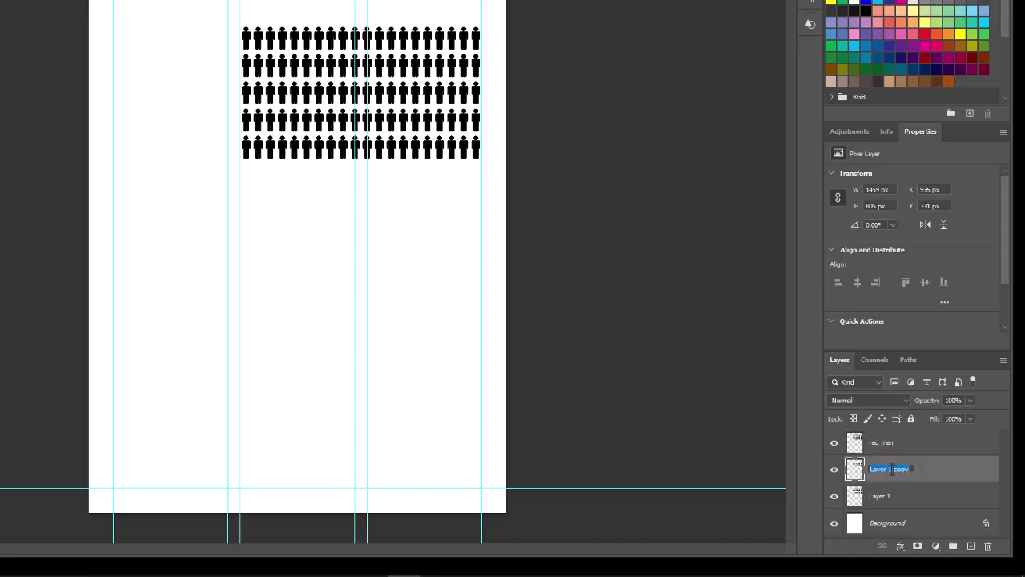
type("green men")
double_click(891, 496)
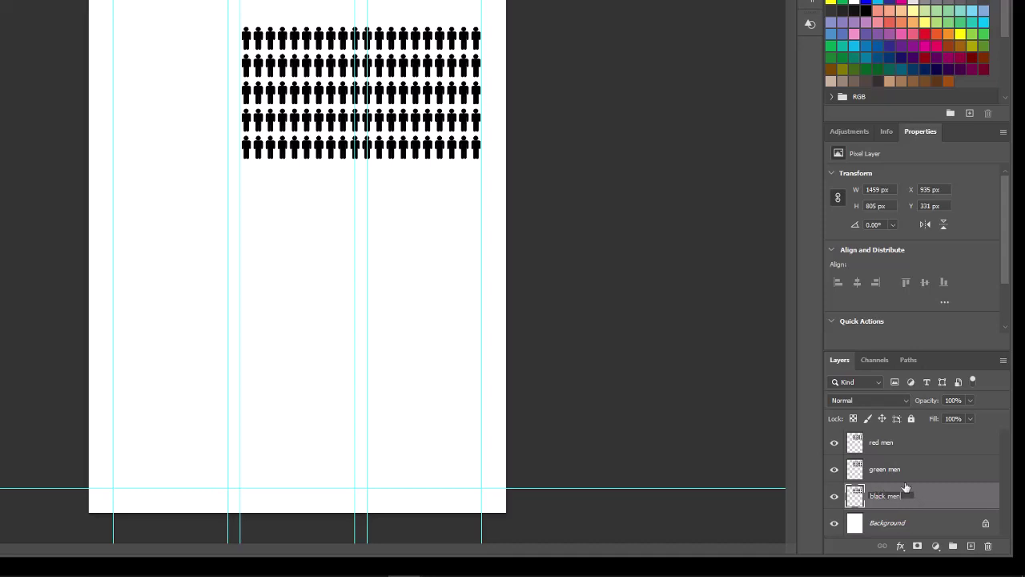
left_click(891, 442)
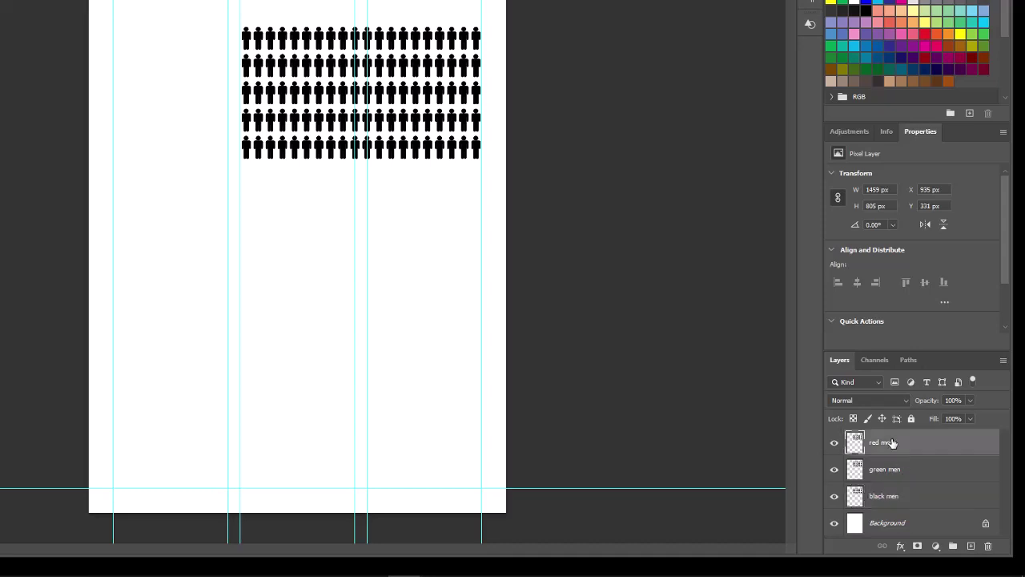
Give red men an ff0000 colour overlay and mask it to the first three figures
left_click(900, 548)
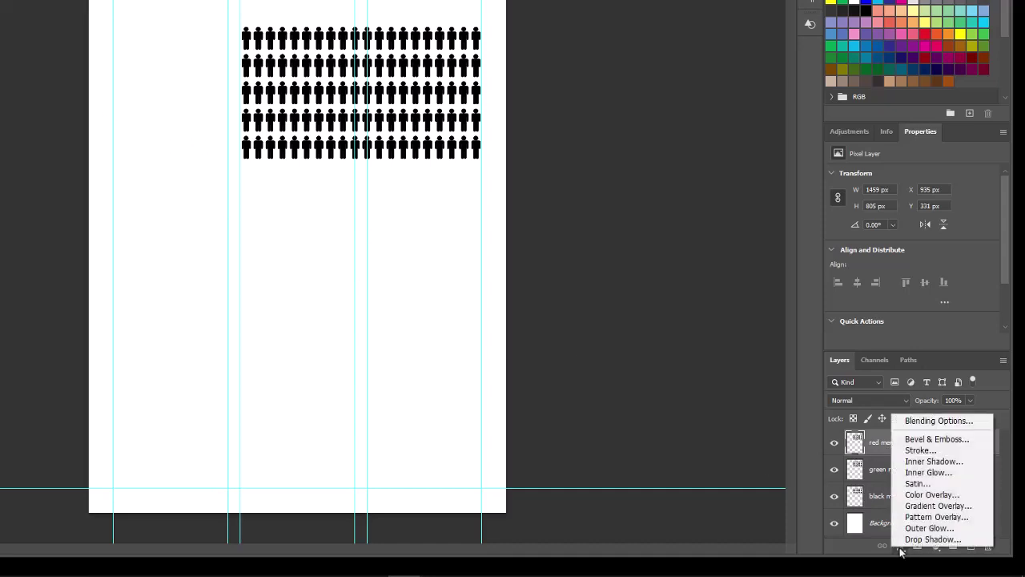
left_click(923, 495)
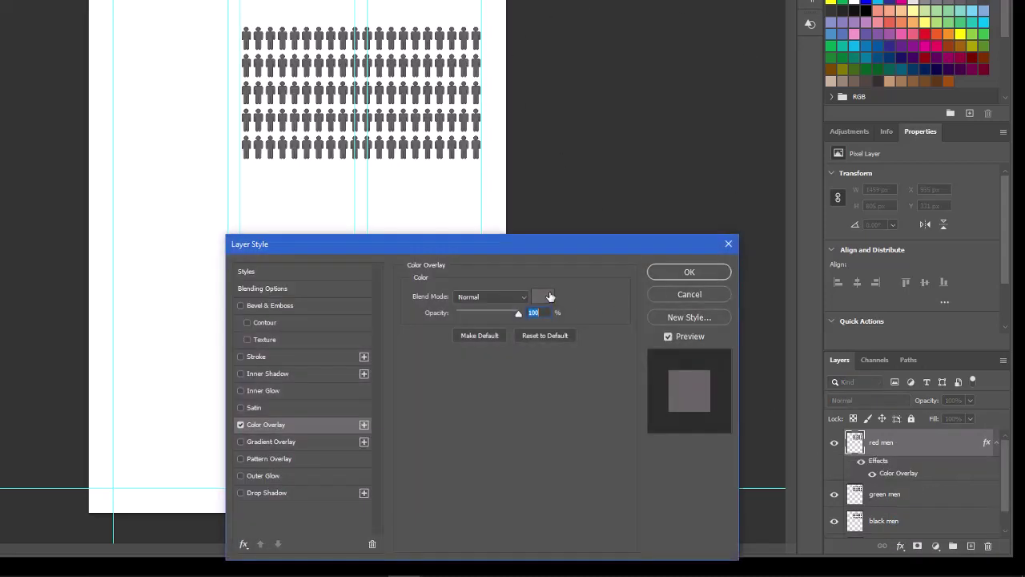
left_click(544, 296)
type("ff0000")
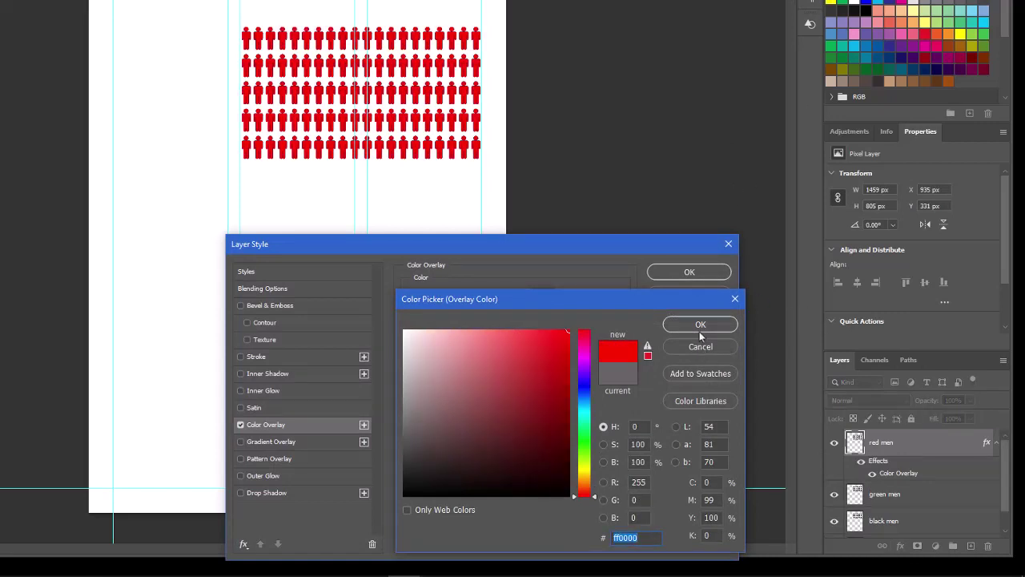
left_click(698, 325)
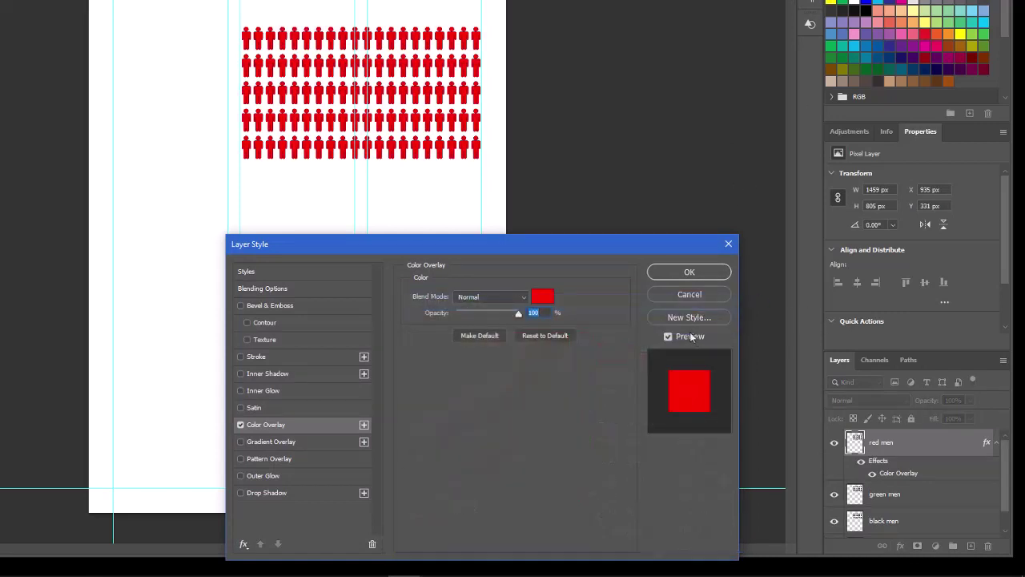
left_click(688, 272)
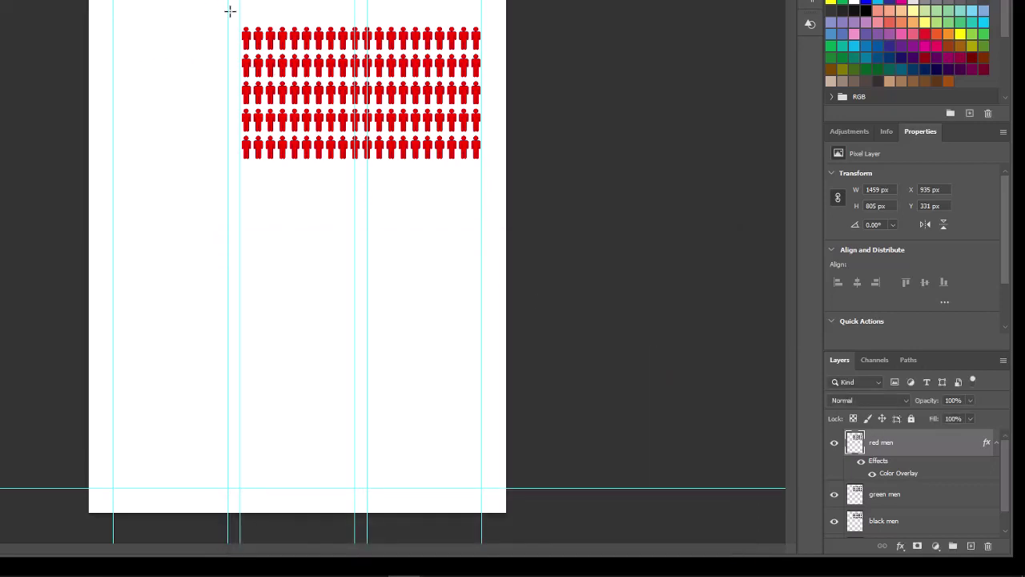
left_click_drag(230, 11, 277, 50)
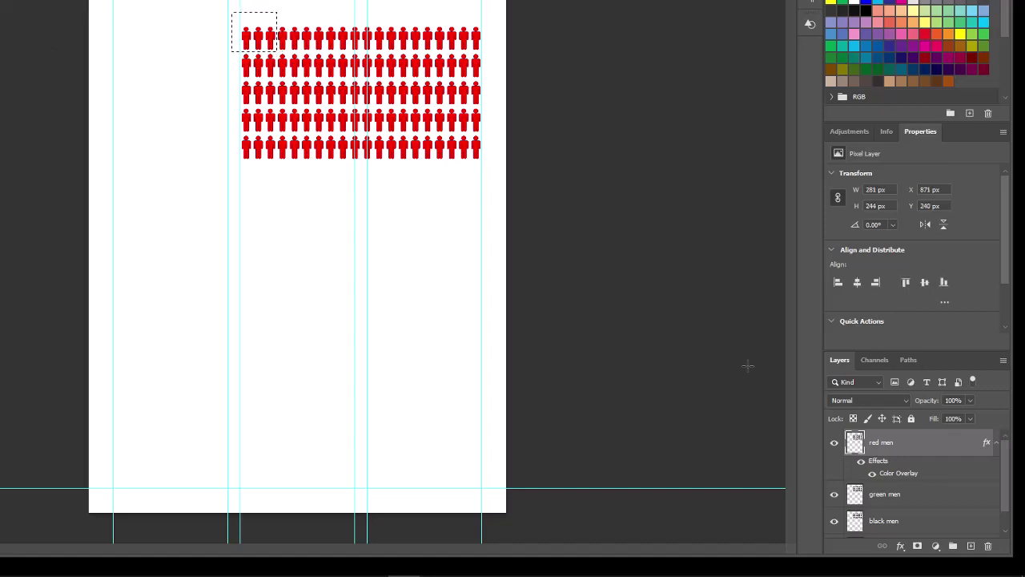
left_click(917, 547)
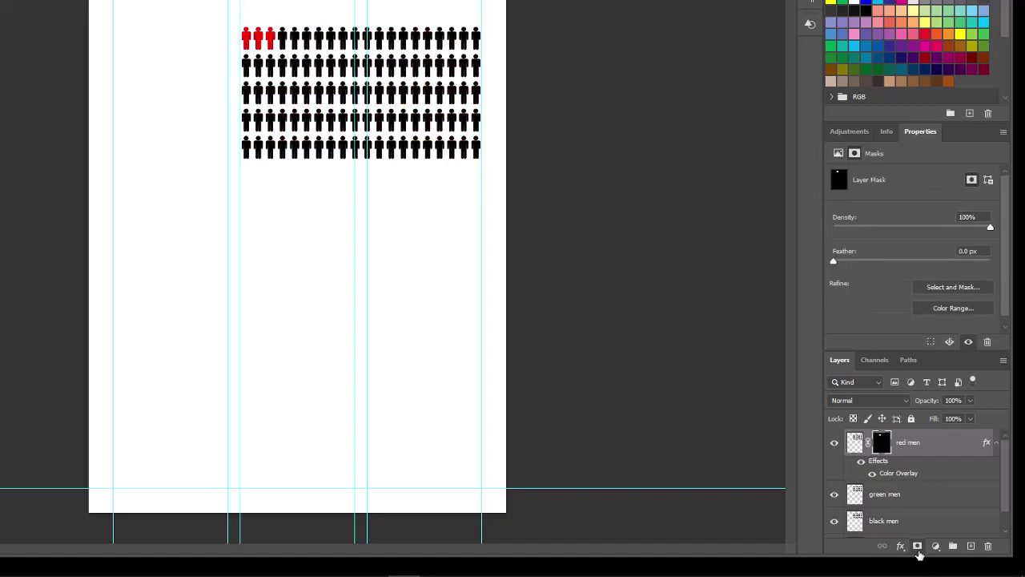
Add a green 00a651 colour overlay to the green men layer
left_click(907, 497)
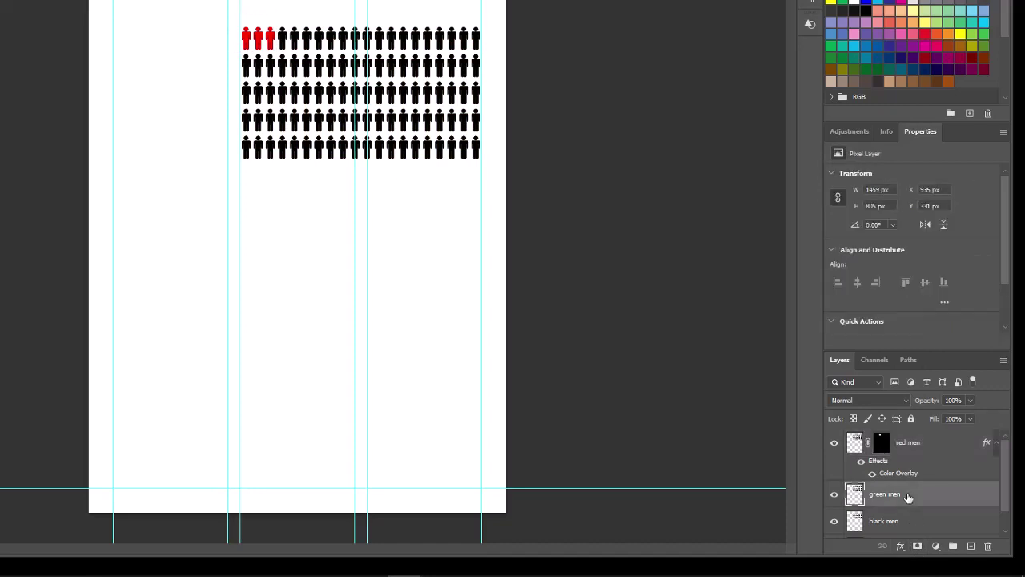
left_click(900, 547)
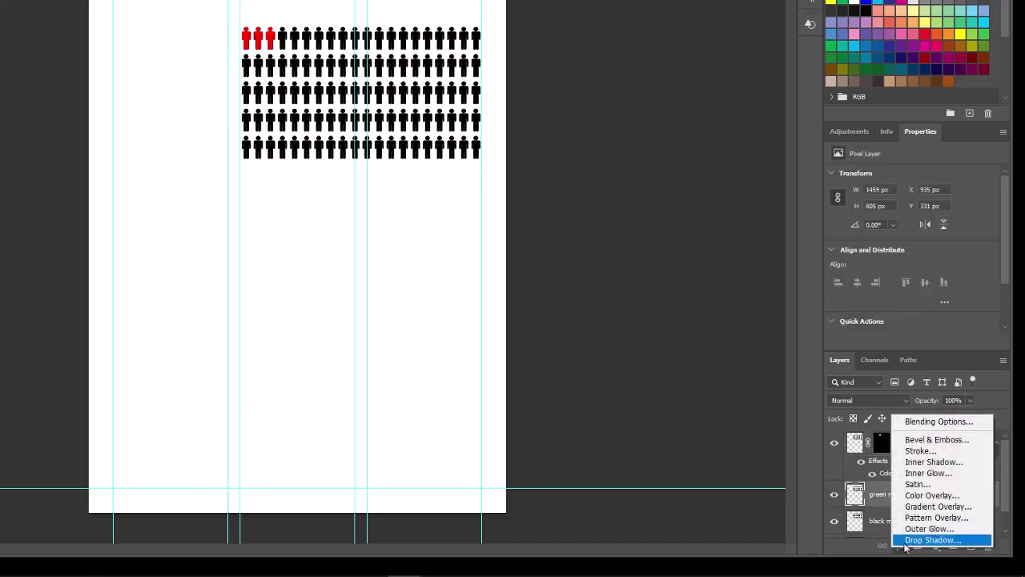
left_click(932, 495)
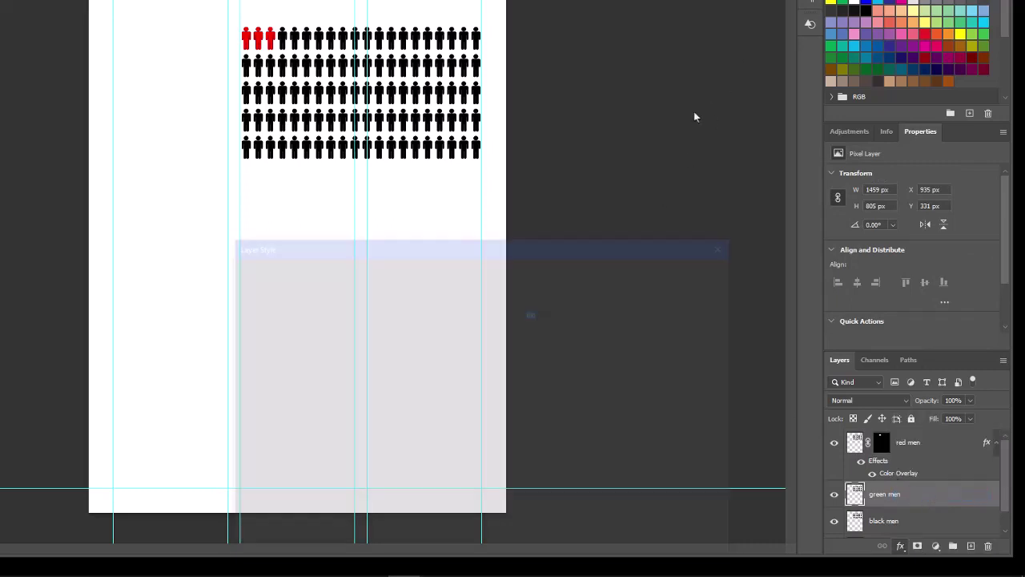
left_click(543, 298)
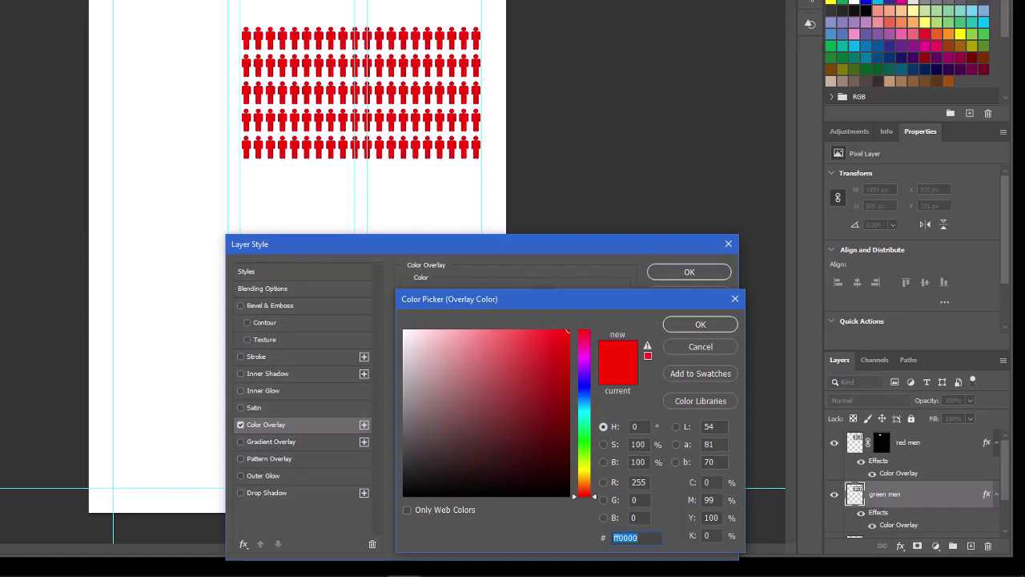
type("00a651")
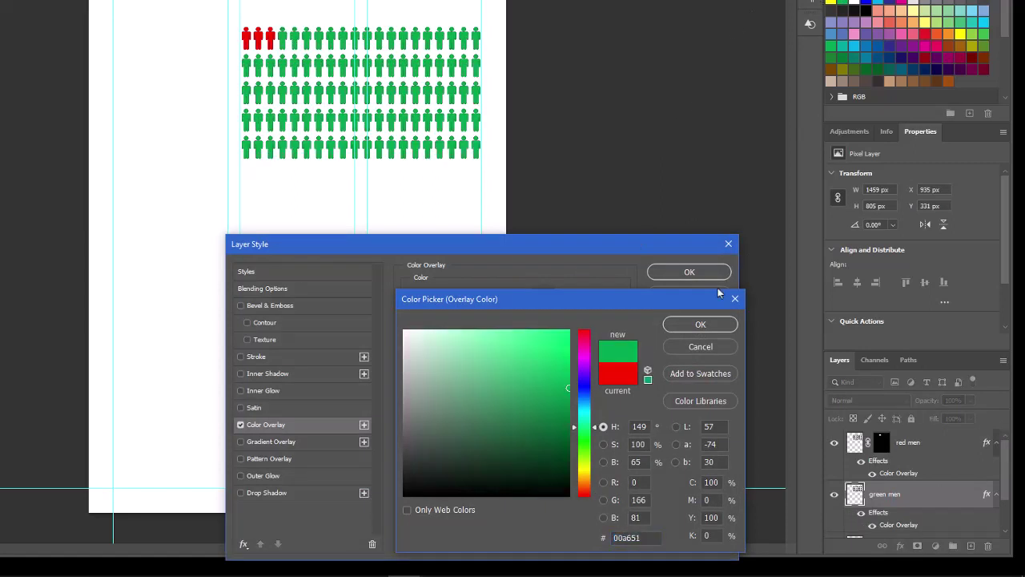
left_click(696, 325)
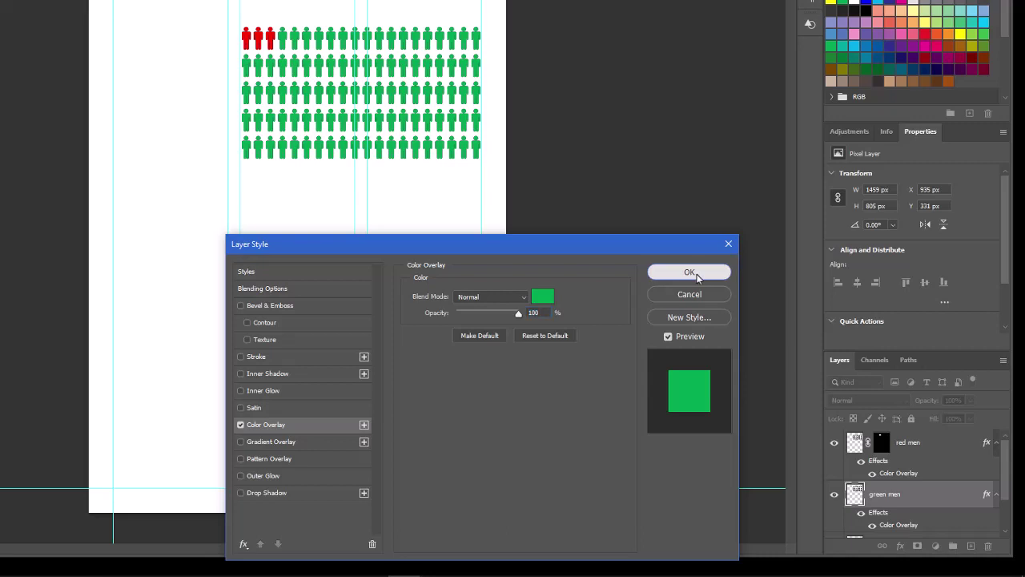
left_click(697, 275)
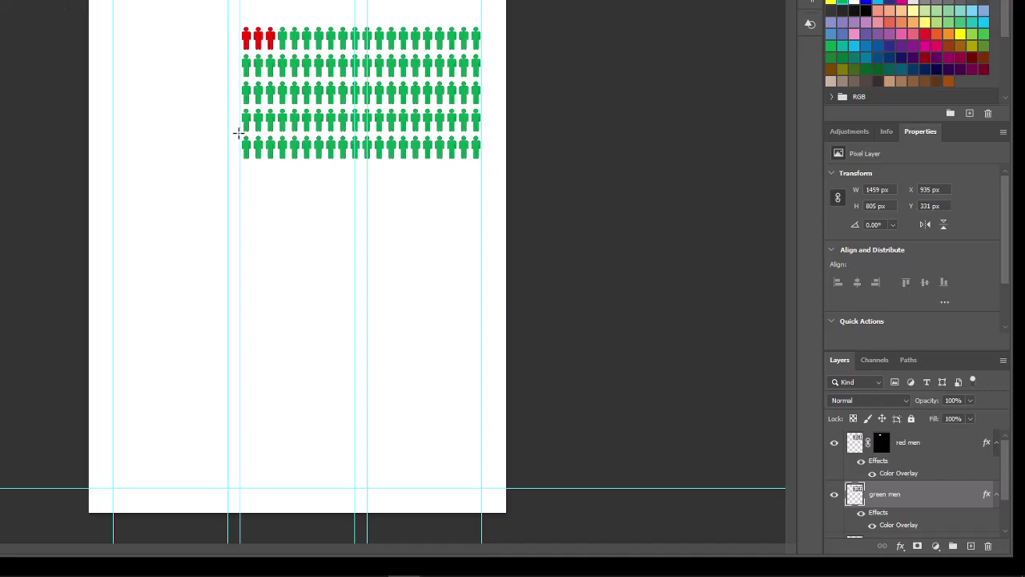
Mask green men to the top three rows plus two fourth-row figures, excluding the three red ones
left_click_drag(237, 133, 266, 105)
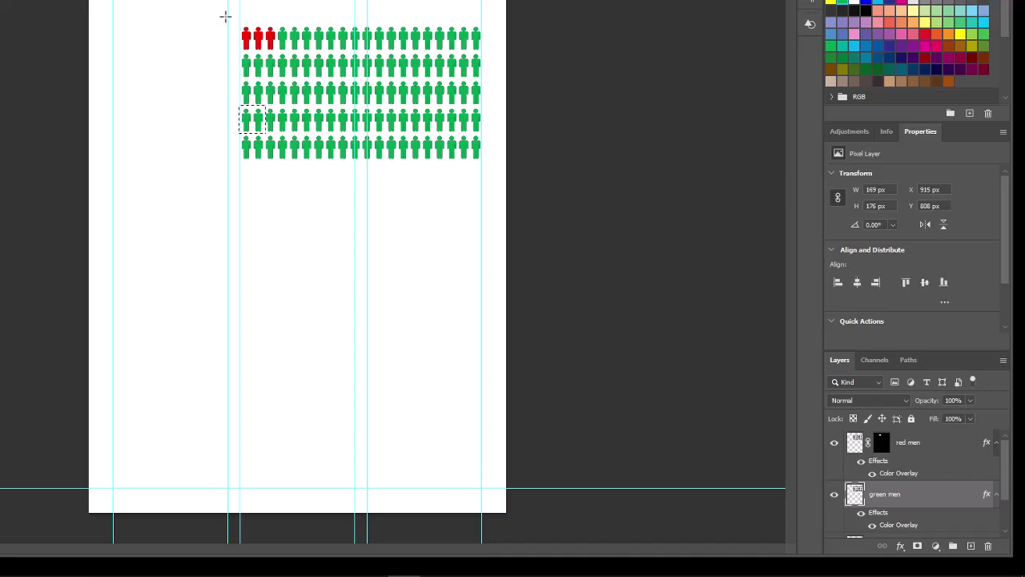
left_click_drag(232, 19, 486, 107)
left_click_drag(229, 12, 277, 53)
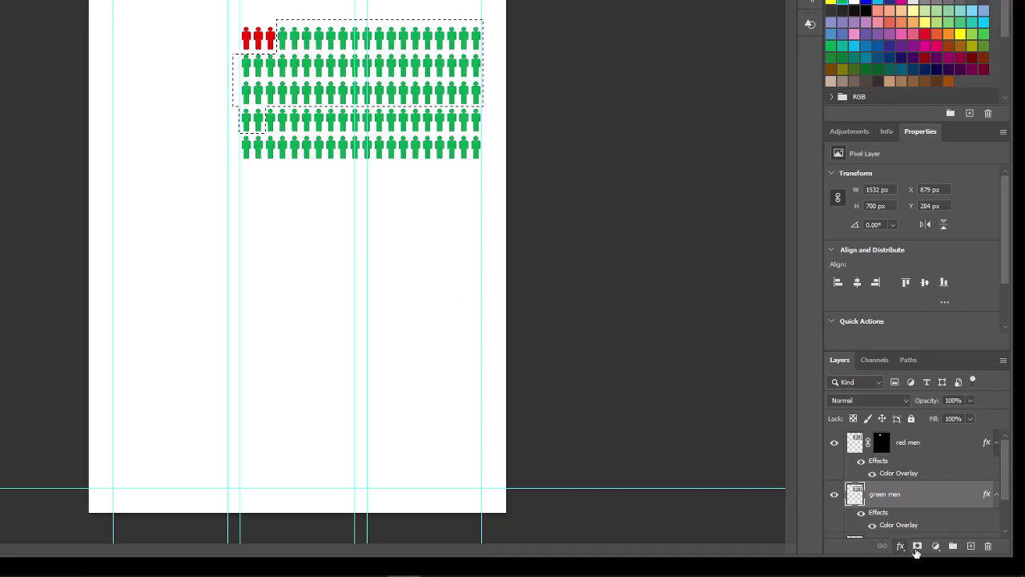
left_click(918, 546)
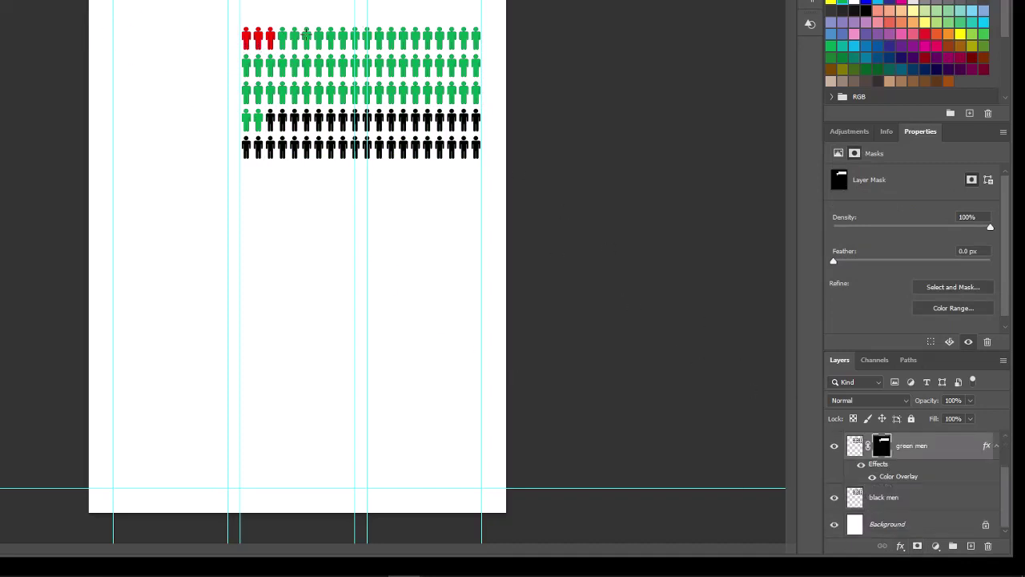
Mask black men to the inverse of the green area (top three rows plus two fourth-row figures)
left_click(909, 502)
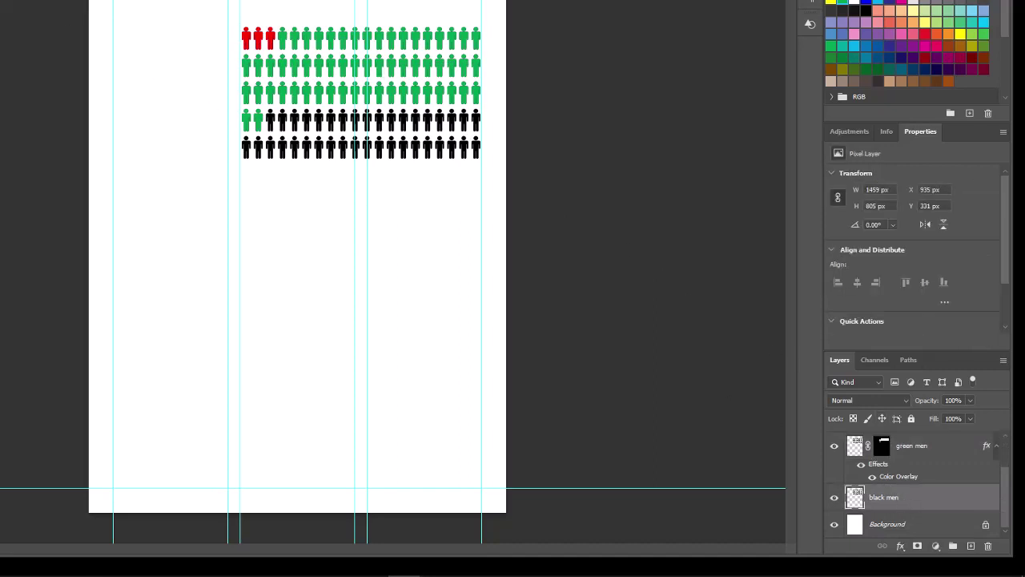
left_click_drag(227, 16, 488, 105)
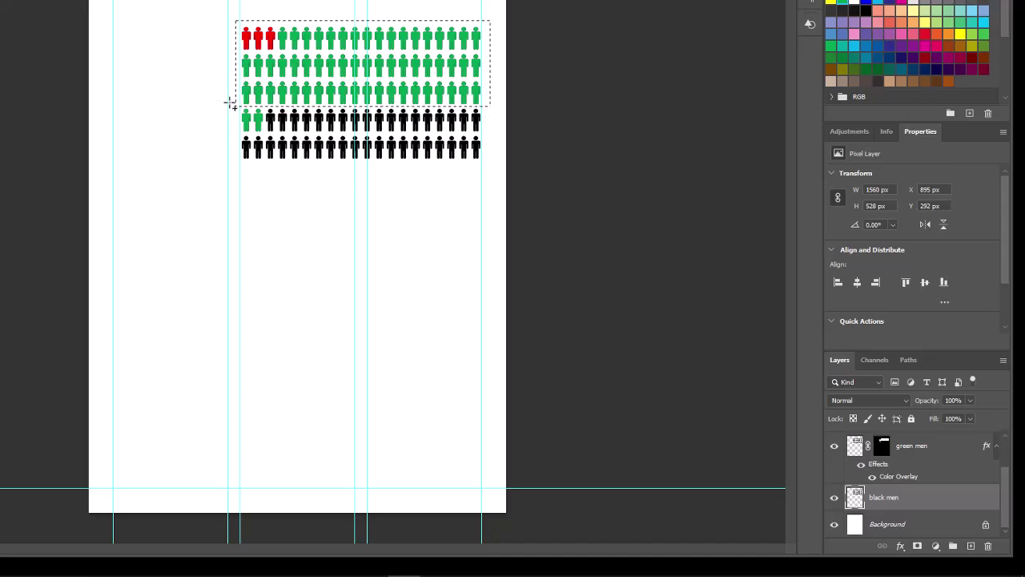
left_click_drag(228, 105, 267, 137)
key("alt+s")
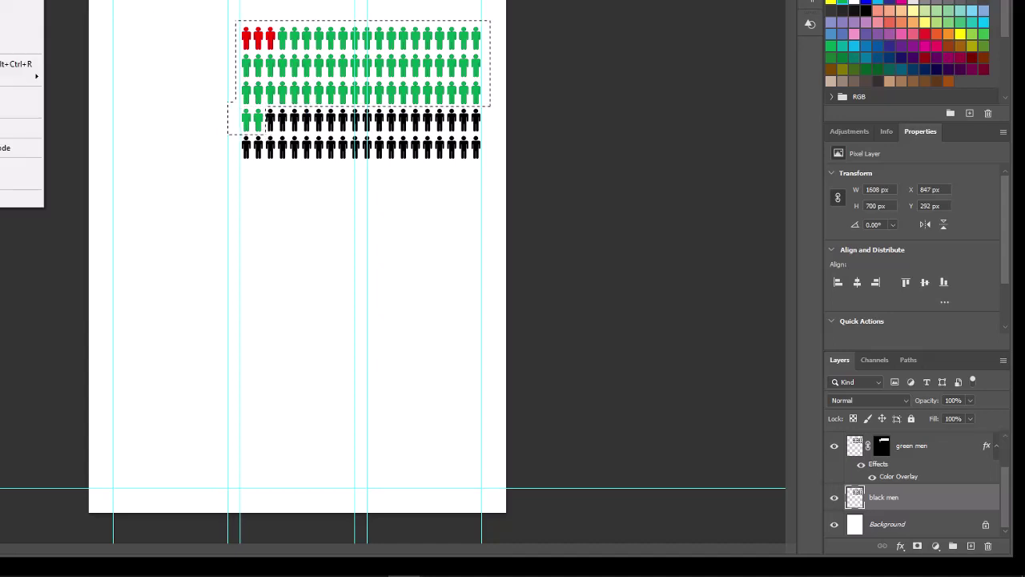
key("i")
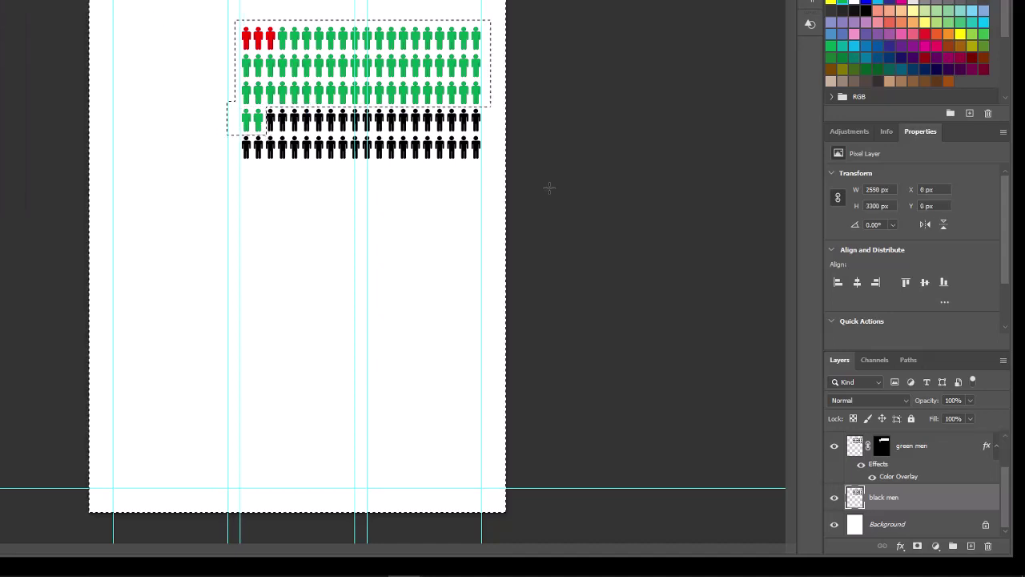
left_click(917, 546)
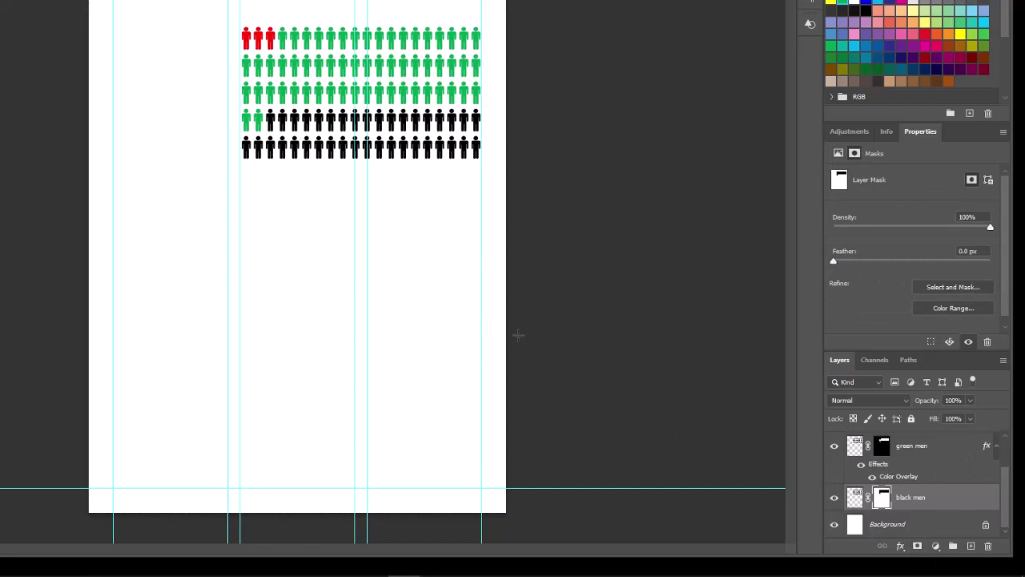
left_click(947, 474)
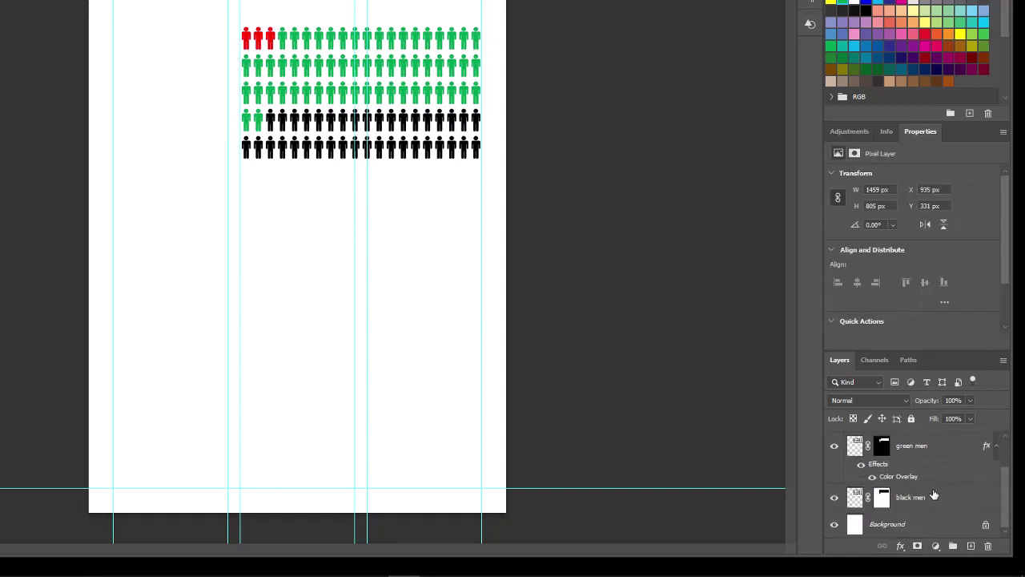
left_click(941, 498, "shift")
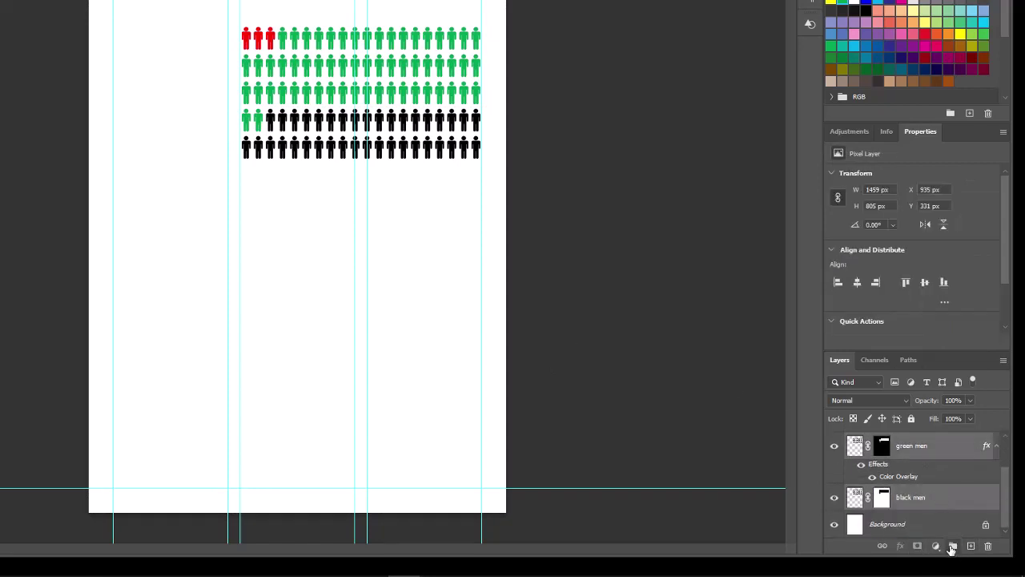
Group the figure layers into a group named '100 men' and add an empty layer above it
left_click(952, 545)
double_click(889, 437)
type("f")
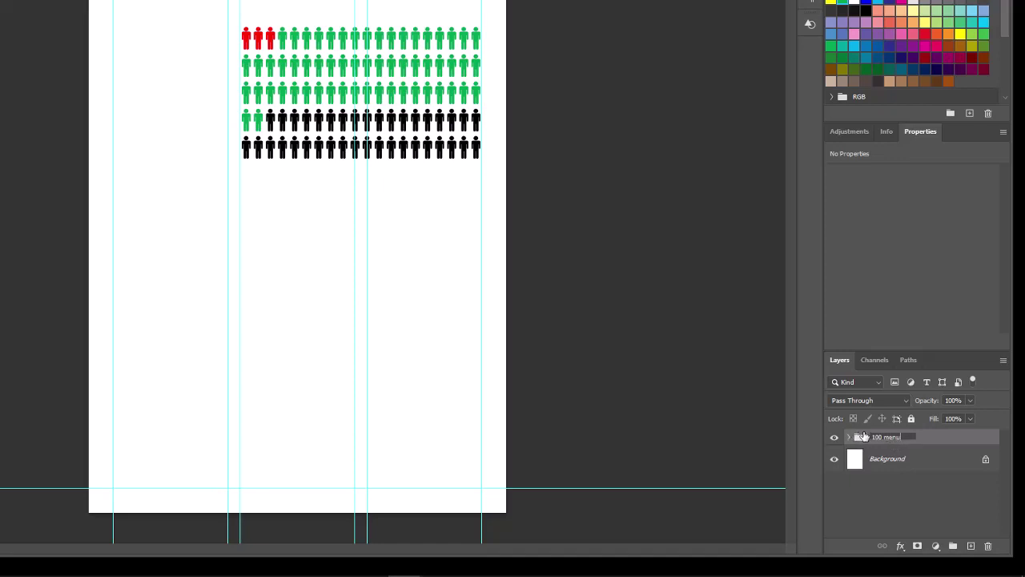
left_click(864, 437)
key("ctrl+shift+alt+n")
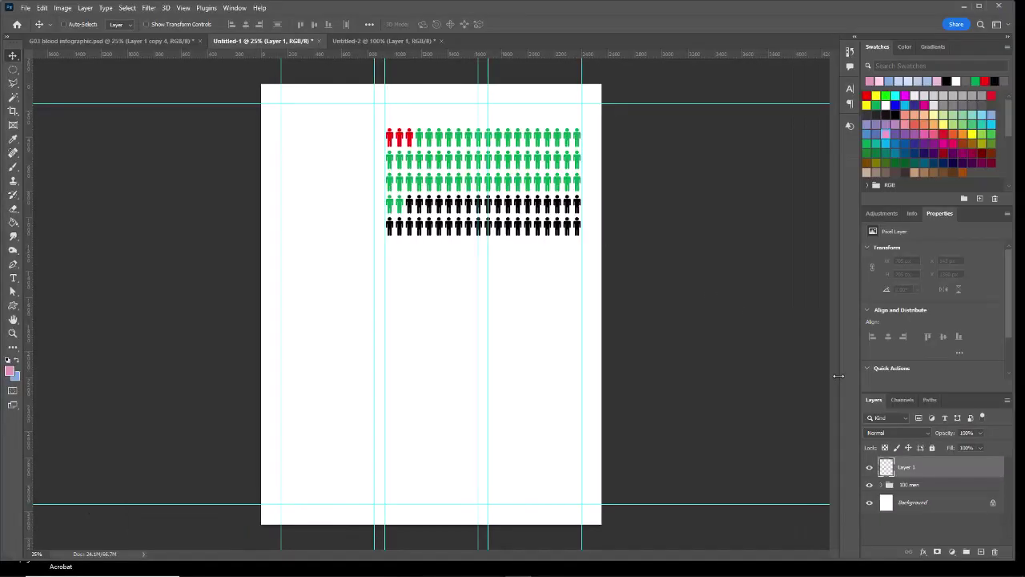
Name the new layer 'gender pie' and select a circle near the page's lower left
double_click(906, 468)
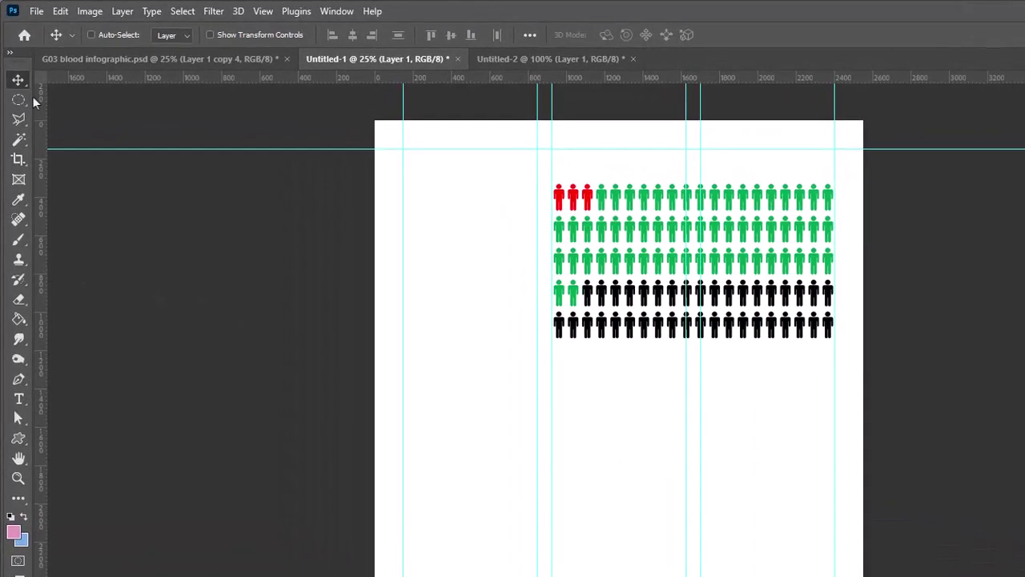
left_click(19, 101)
left_click(80, 110)
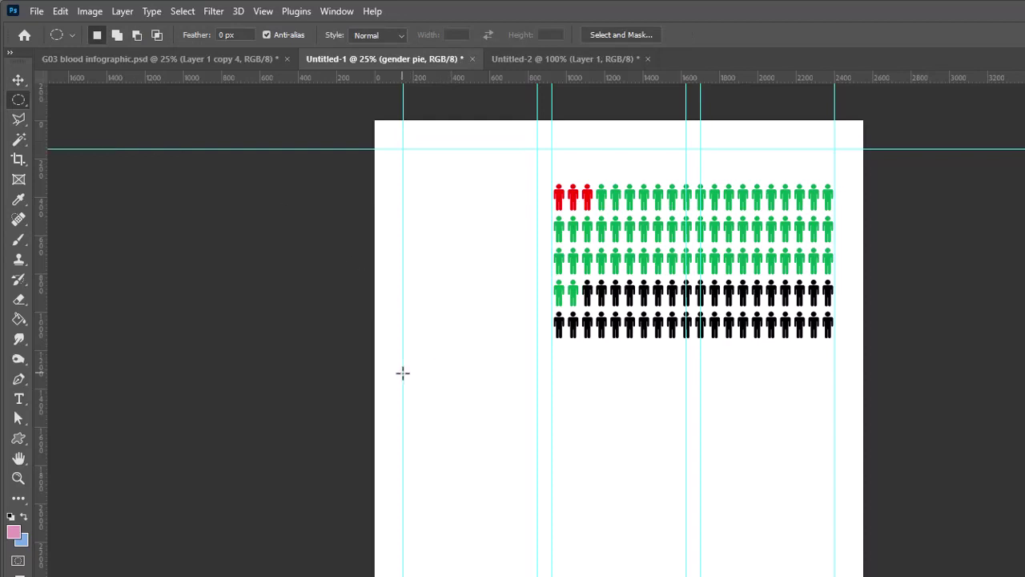
left_click_drag(403, 373, 558, 506)
Stroke the circular selection with a 3 px black line inside
key("d")
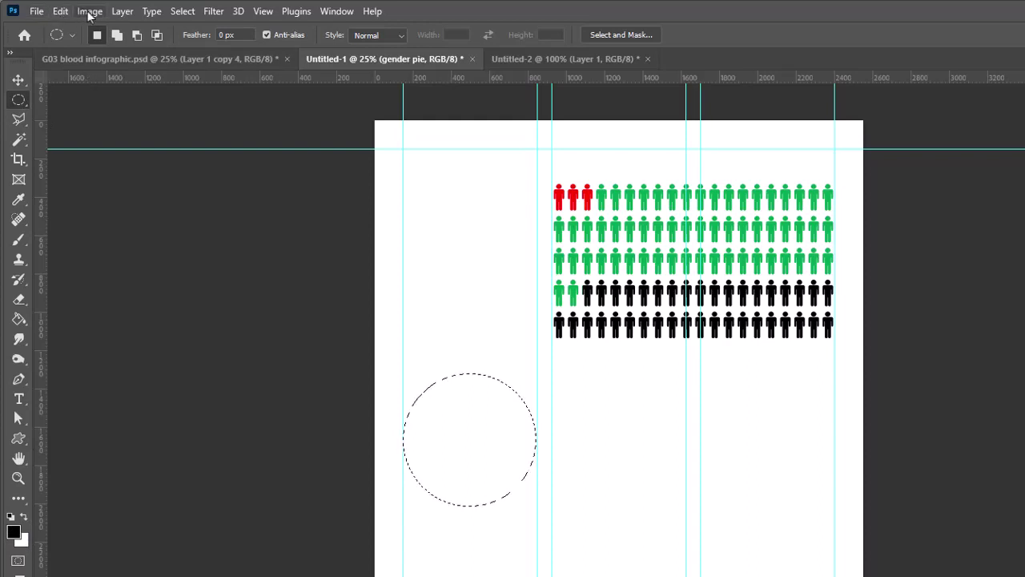
left_click(60, 11)
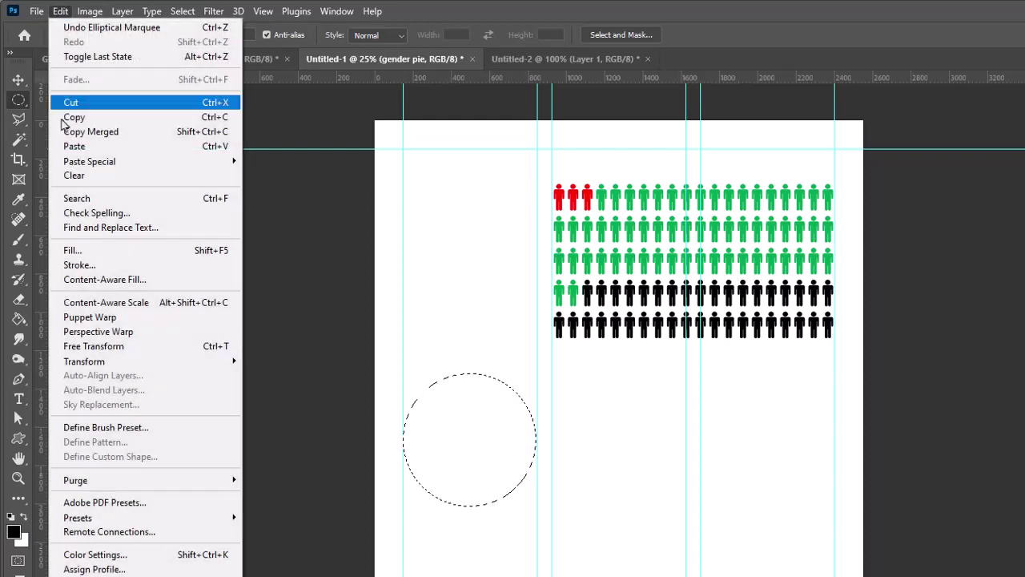
left_click(81, 265)
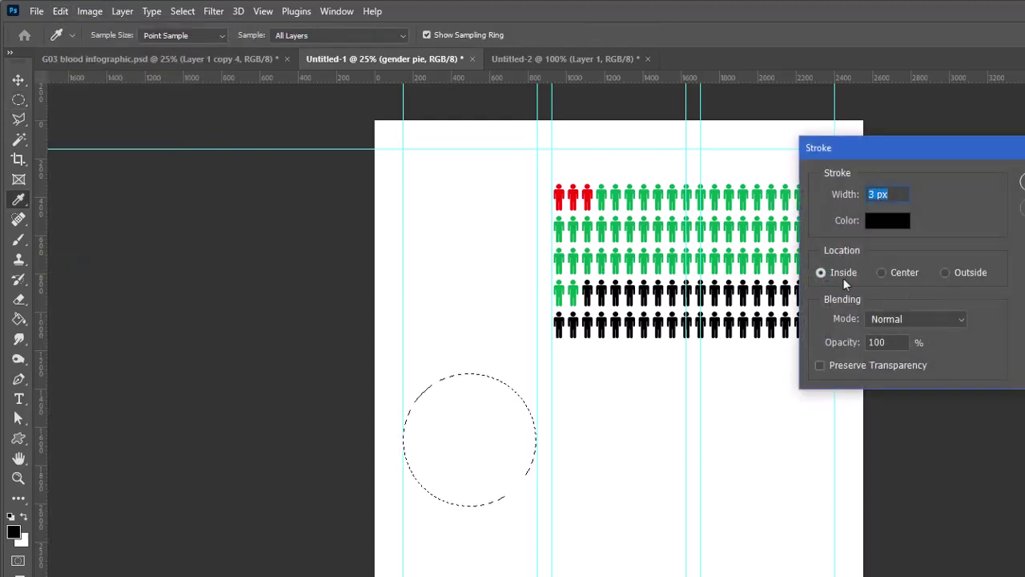
key("Return")
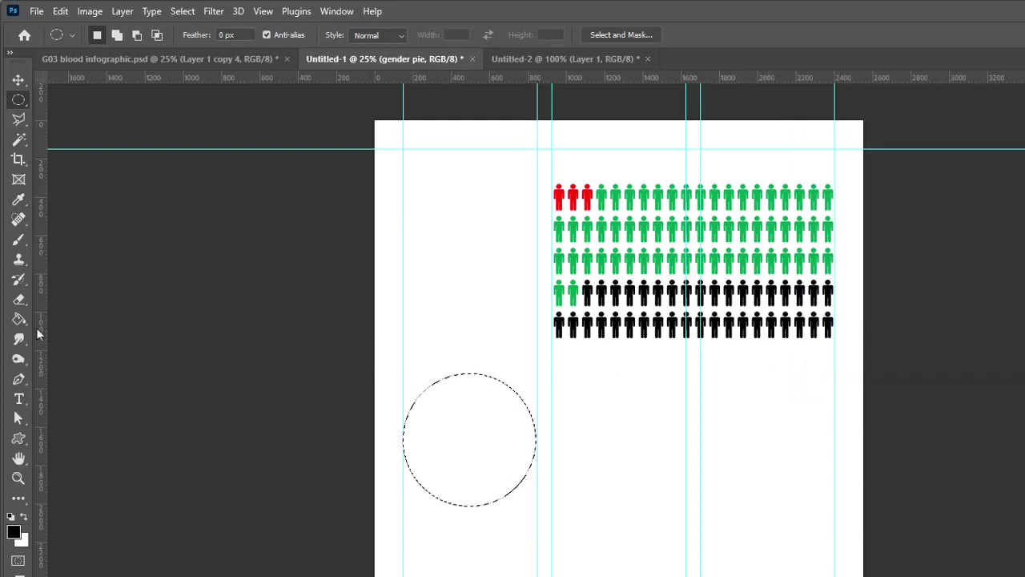
Place vertical and horizontal guides through the circle's centre and set the Line Tool to Pixels mode
left_click_drag(43, 336, 465, 365)
left_click_drag(513, 74, 530, 439)
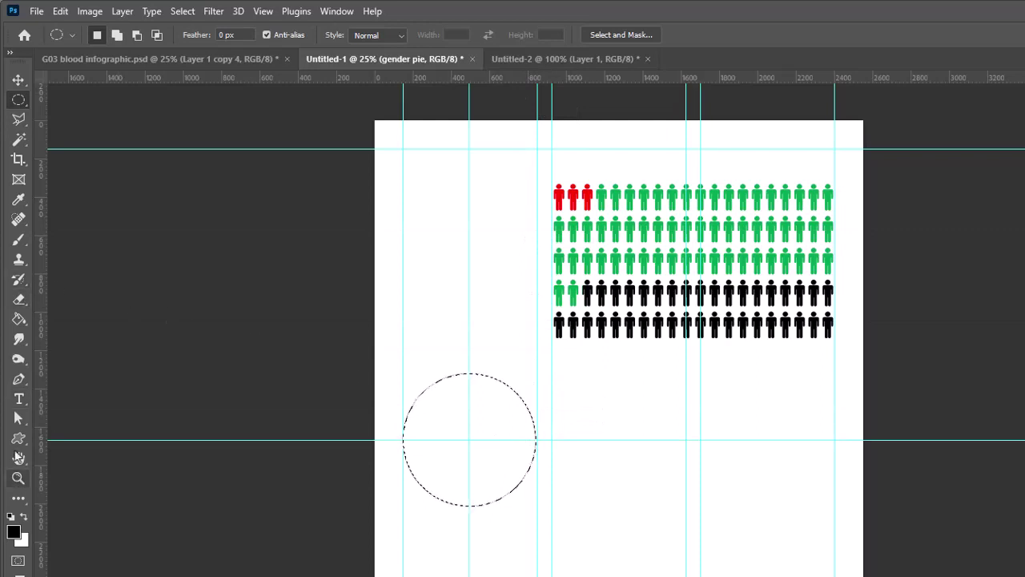
left_click(21, 439)
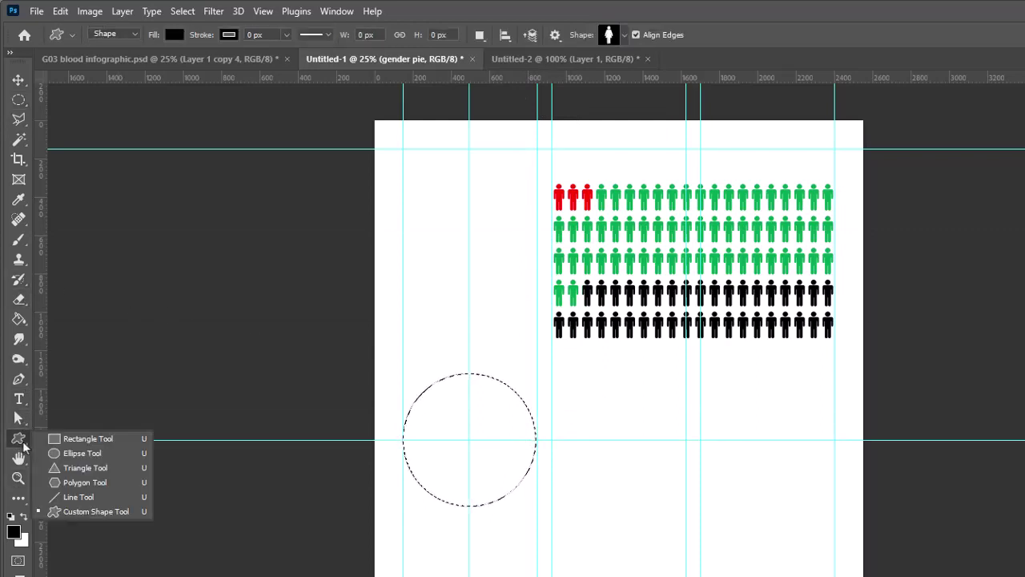
left_click(97, 497)
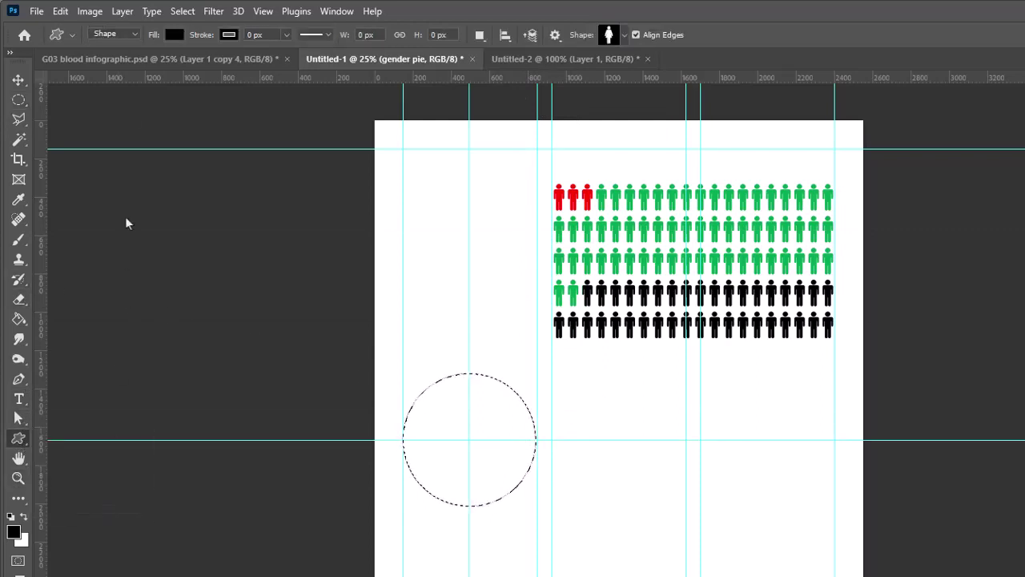
left_click(128, 35)
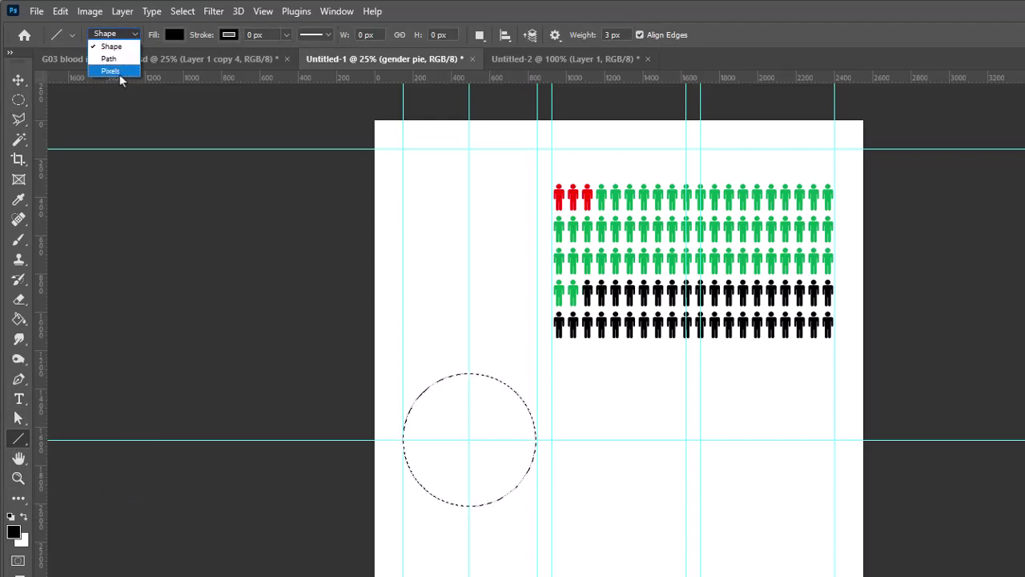
left_click(120, 72)
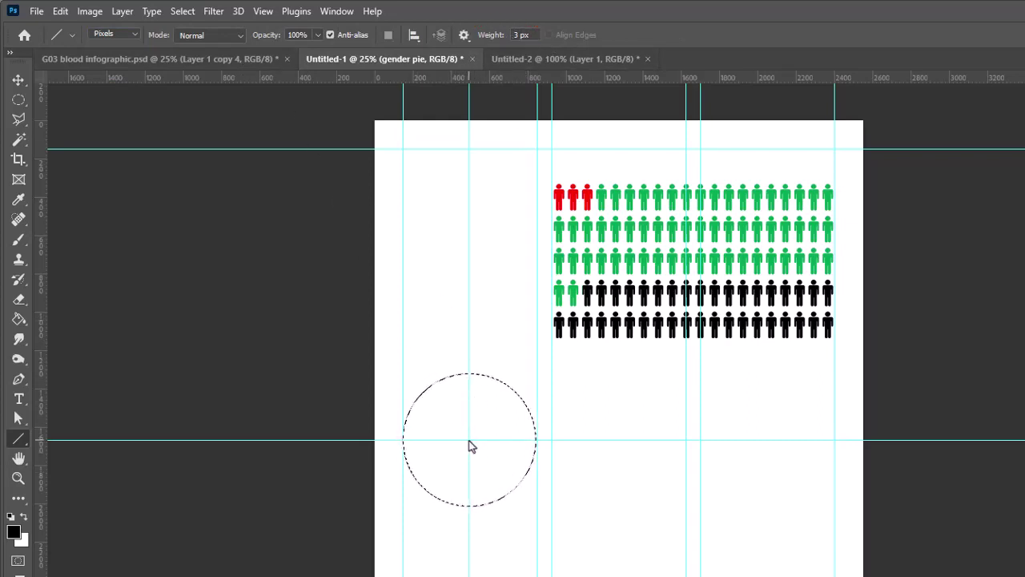
Draw two radius lines from the centre, one up and one to the lower right, then deselect
left_click_drag(469, 441, 471, 353)
left_click_drag(471, 353, 471, 353)
left_click_drag(468, 440, 534, 483)
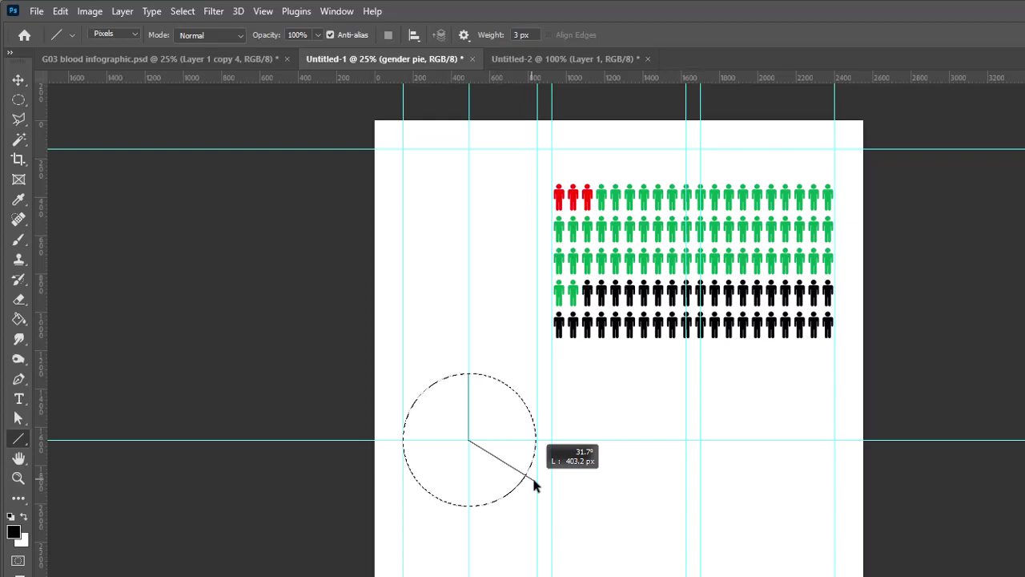
left_click_drag(533, 479, 530, 477)
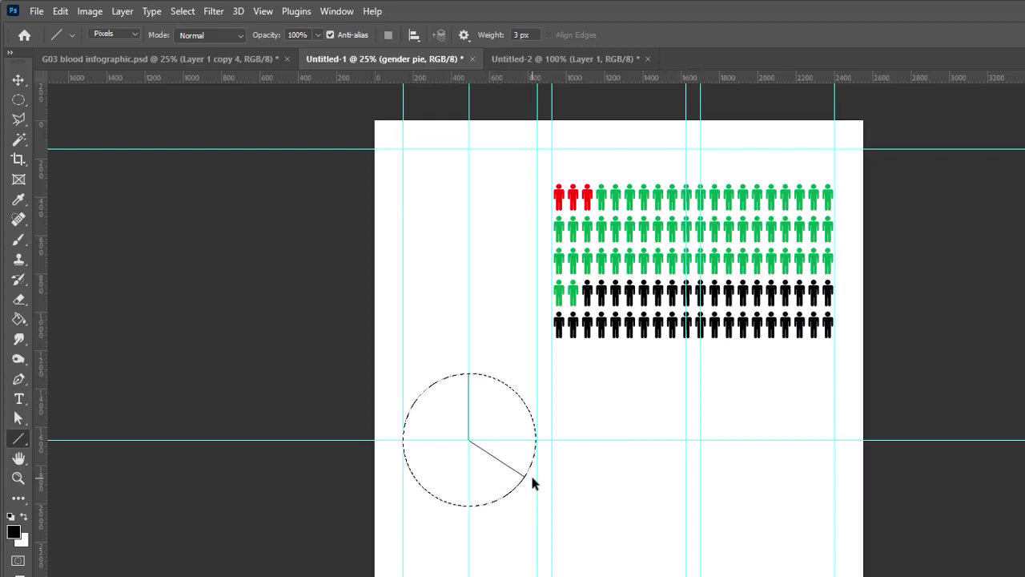
key("g")
key("ctrl+d")
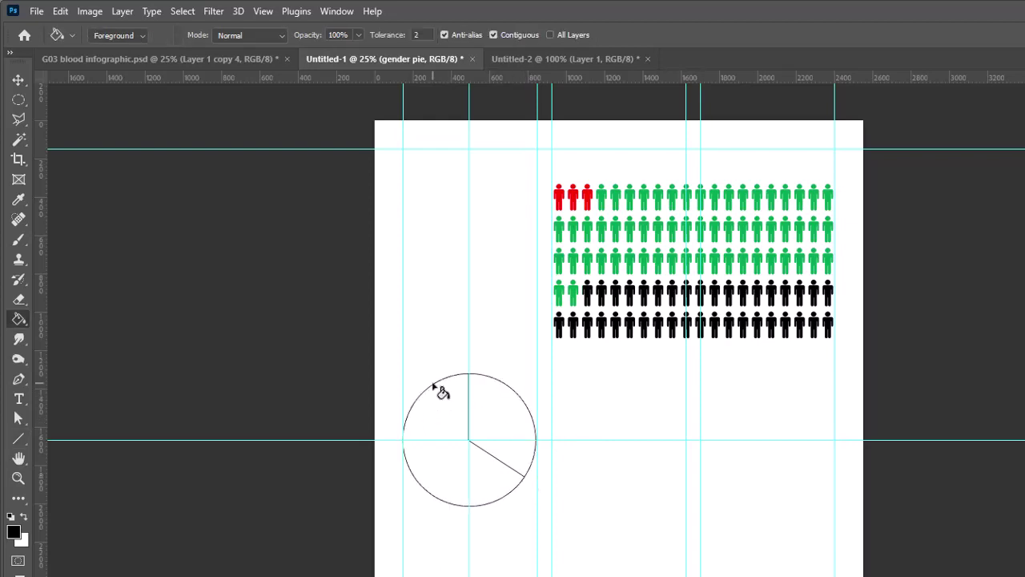
Set the foreground colour to light pink and paint-bucket the larger pie slice with it
left_click(13, 530)
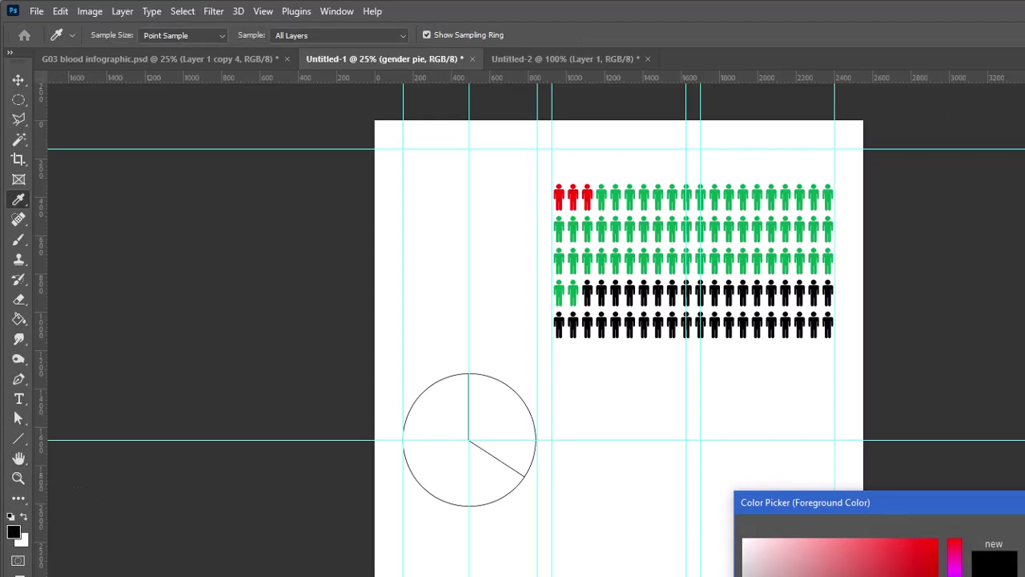
left_click(771, 542)
key("Return")
left_click(455, 469)
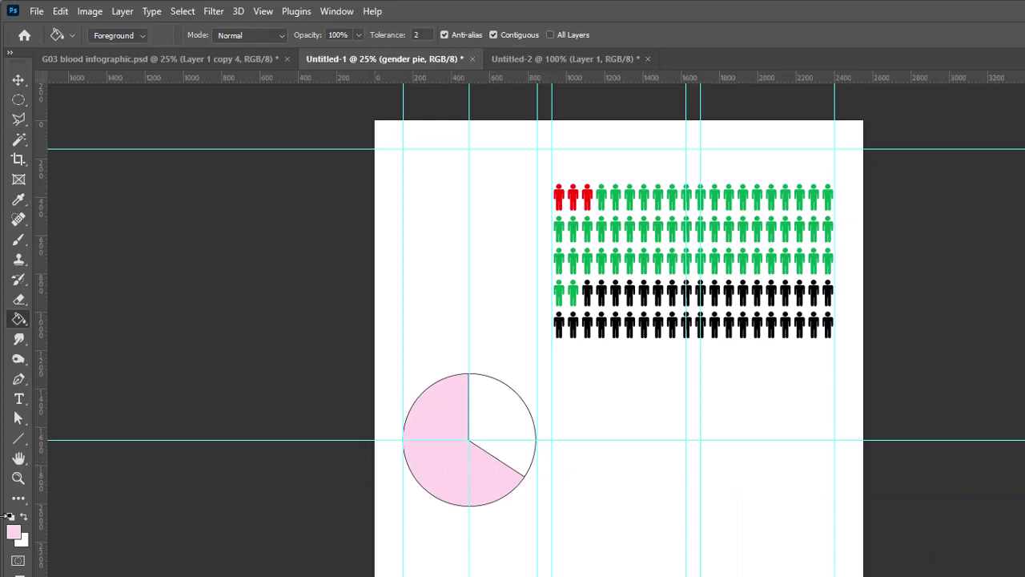
left_click(14, 533)
Fill the smaller slice light blue, then draw a woman custom shape layer inside the pink slice
left_click(500, 426)
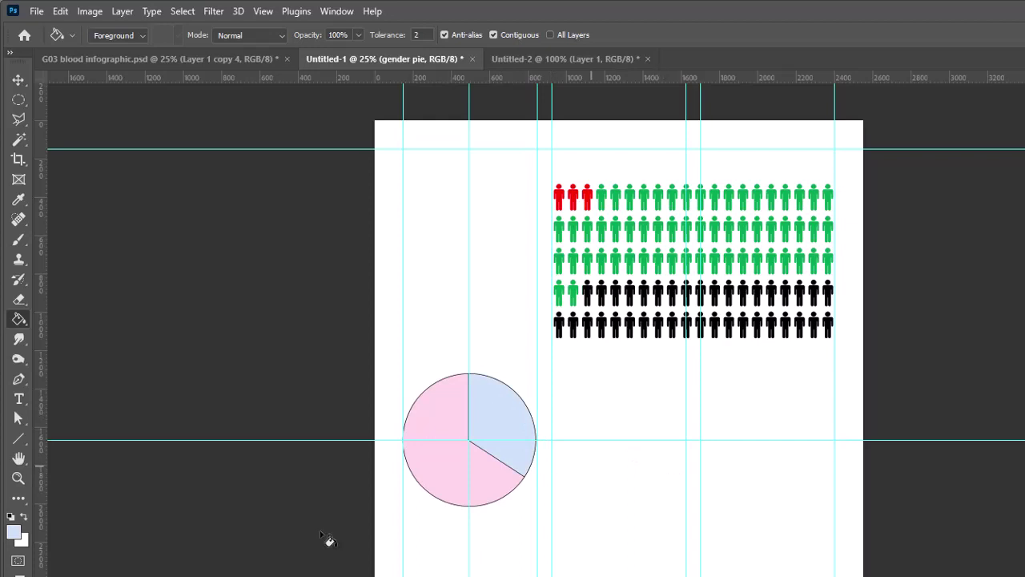
left_click(18, 438)
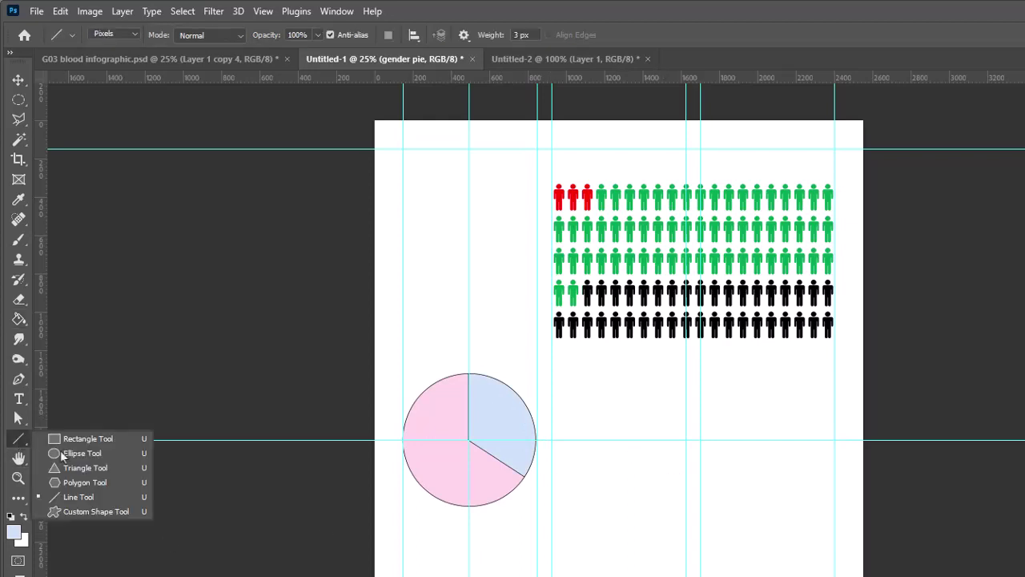
left_click(88, 511)
left_click(532, 37)
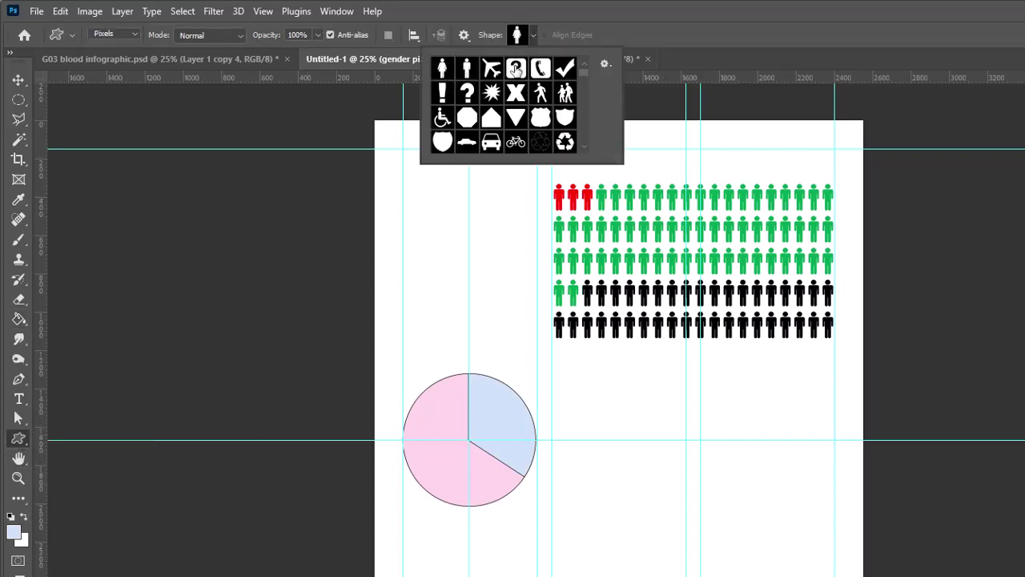
left_click(442, 68)
left_click(132, 34)
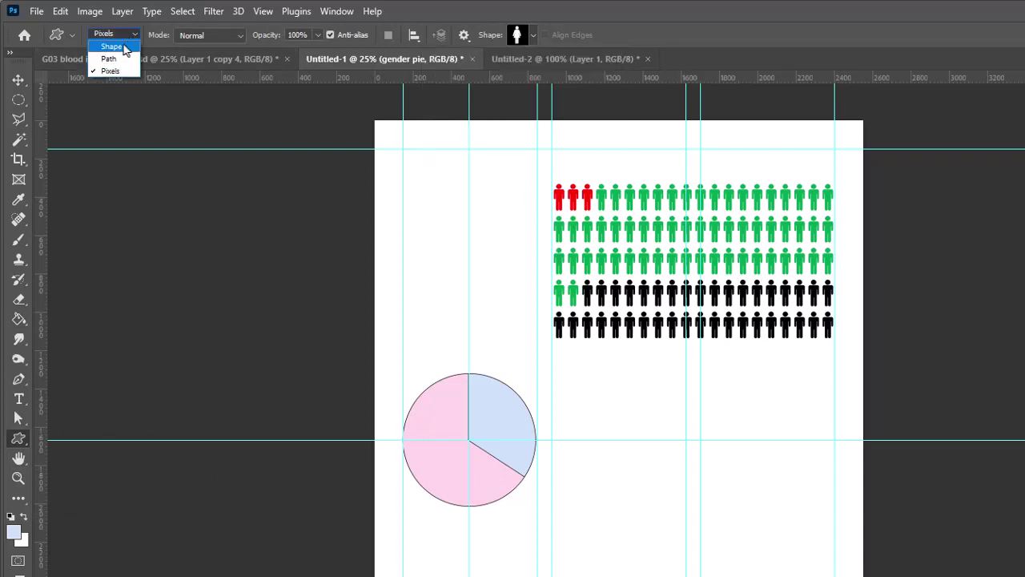
left_click(126, 45)
left_click_drag(430, 415, 461, 473)
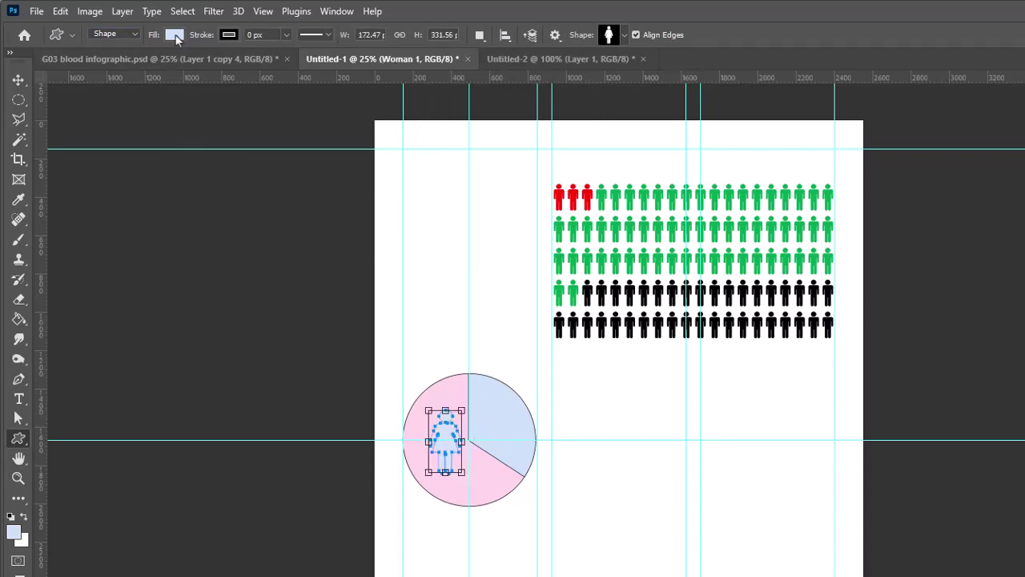
left_click(175, 36)
Give the woman figure a pink fill and draw a blue-filled man custom shape on the blue slice
key("Return")
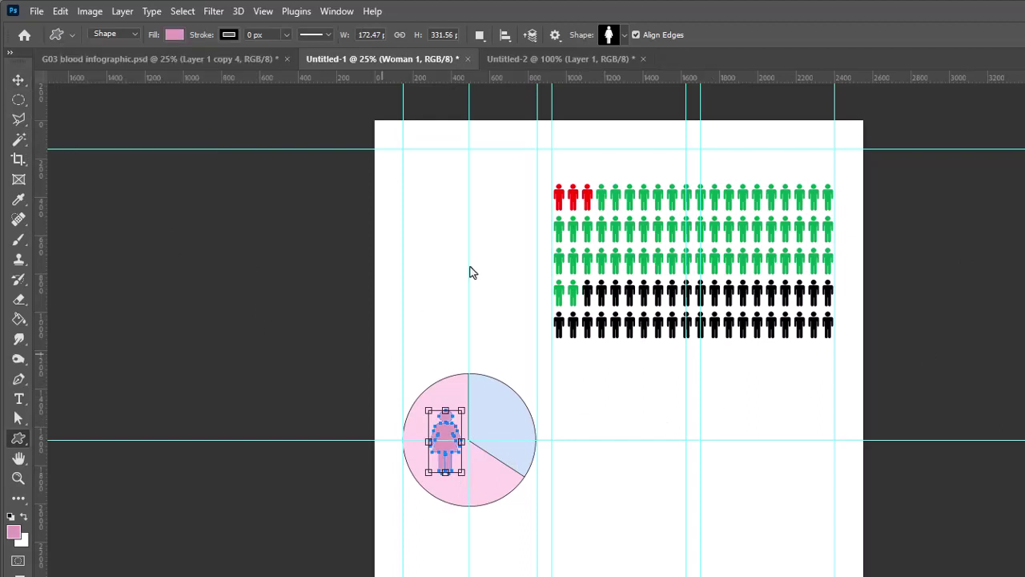
left_click(625, 36)
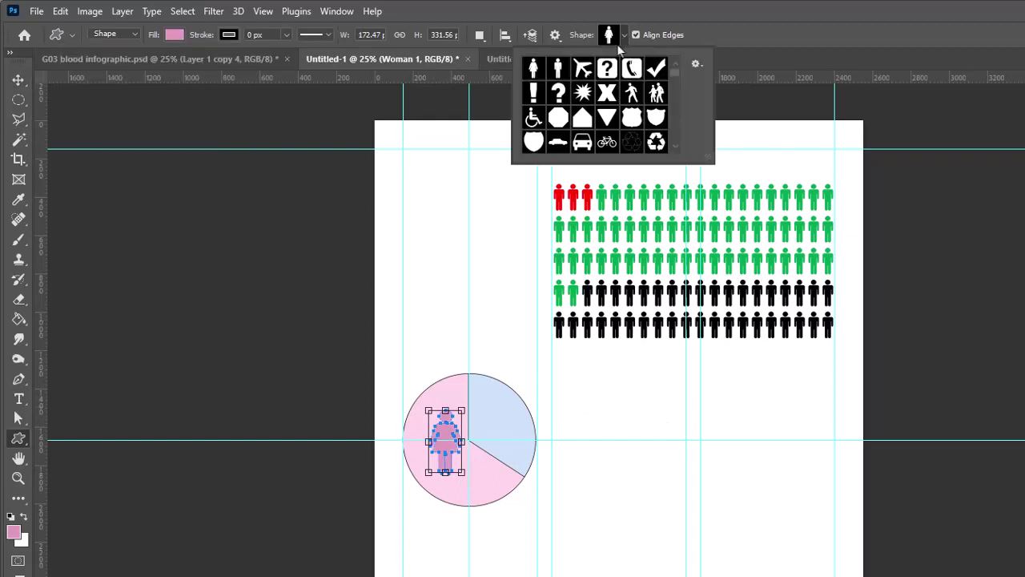
left_click(558, 68)
left_click_drag(482, 410, 513, 481)
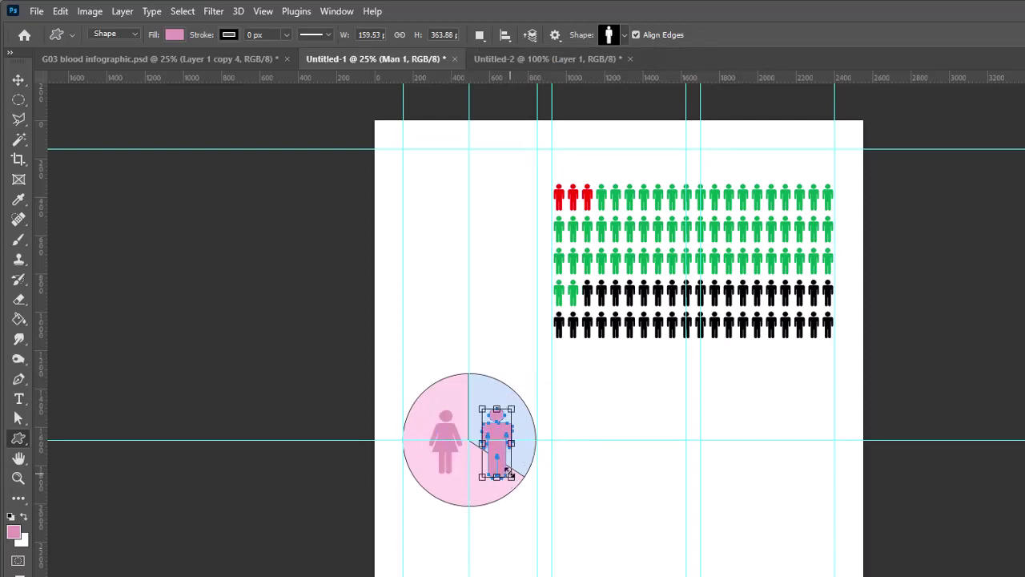
left_click(175, 35)
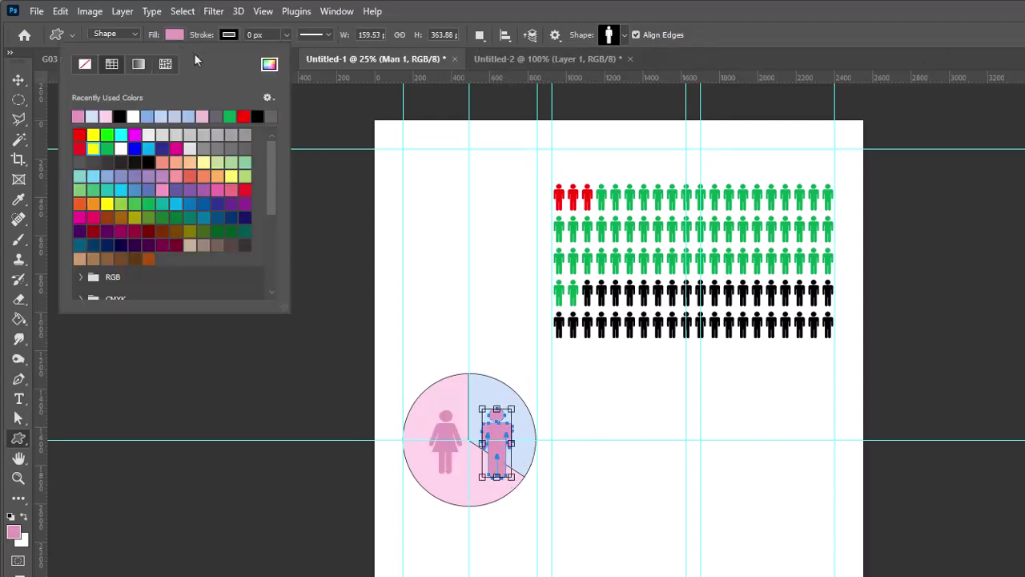
left_click(160, 116)
key("v")
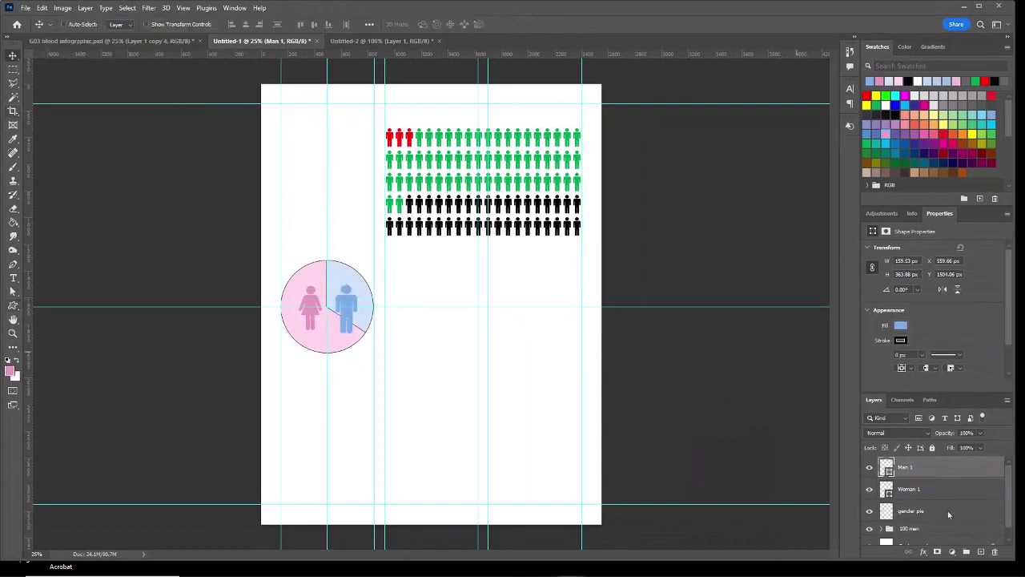
Group the gender pie, Woman 1 and Man 1 layers and name the group 'gender pie chart'
left_click(947, 510, "shift")
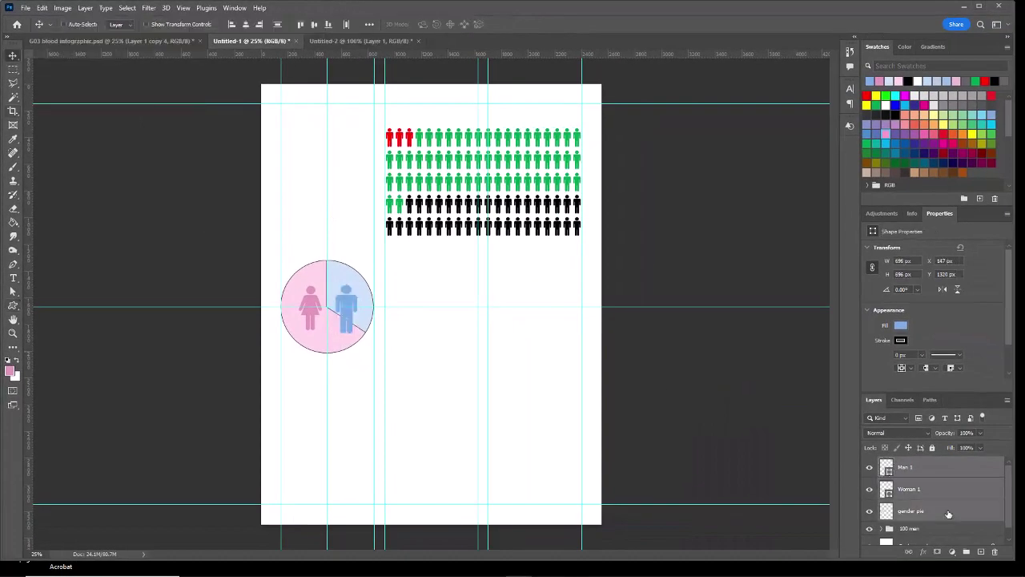
left_click(966, 553)
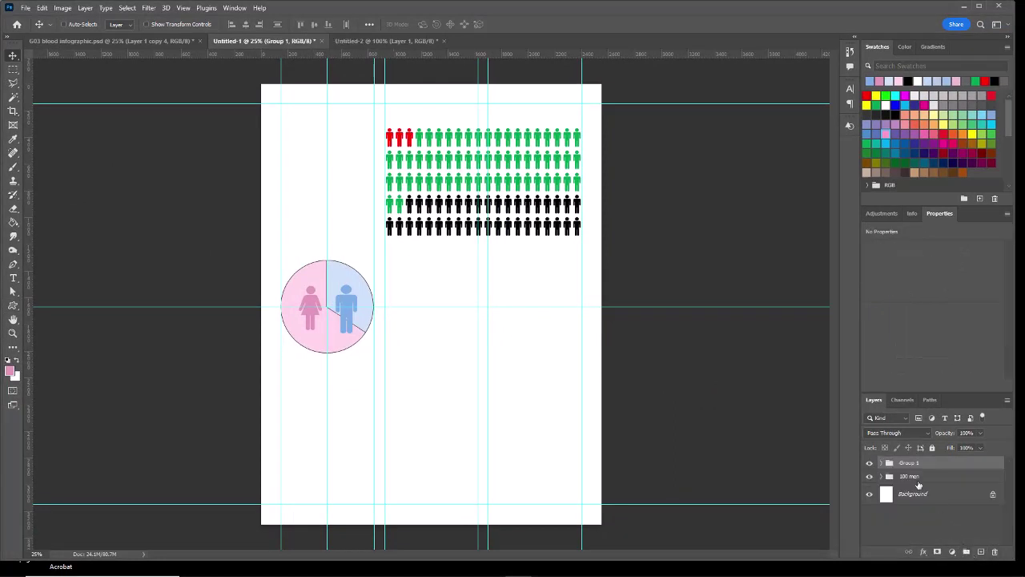
double_click(909, 462)
type("gender pie chart")
key("Return")
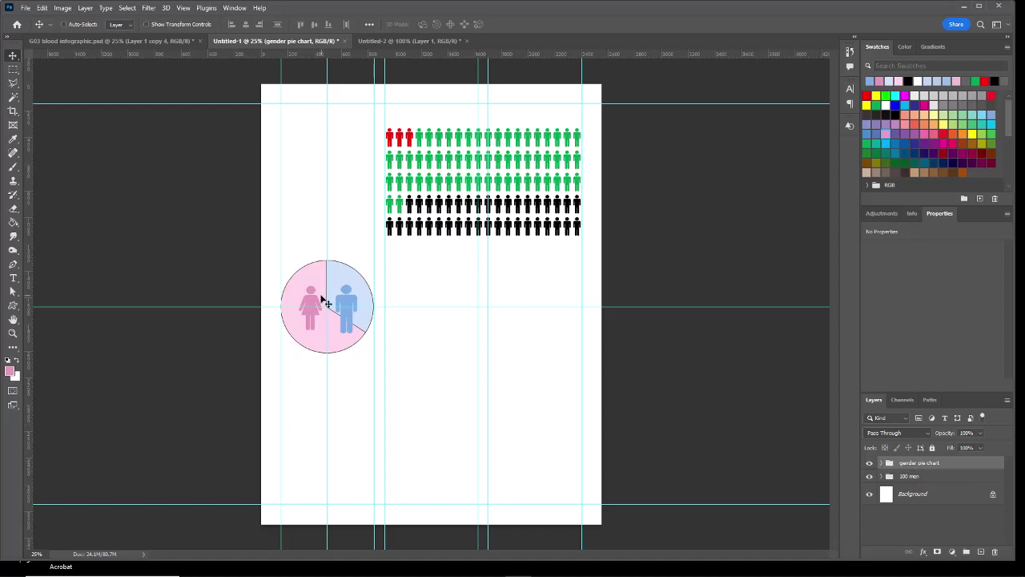
Nudge the whole gender pie chart group slightly to the right
left_click(882, 464)
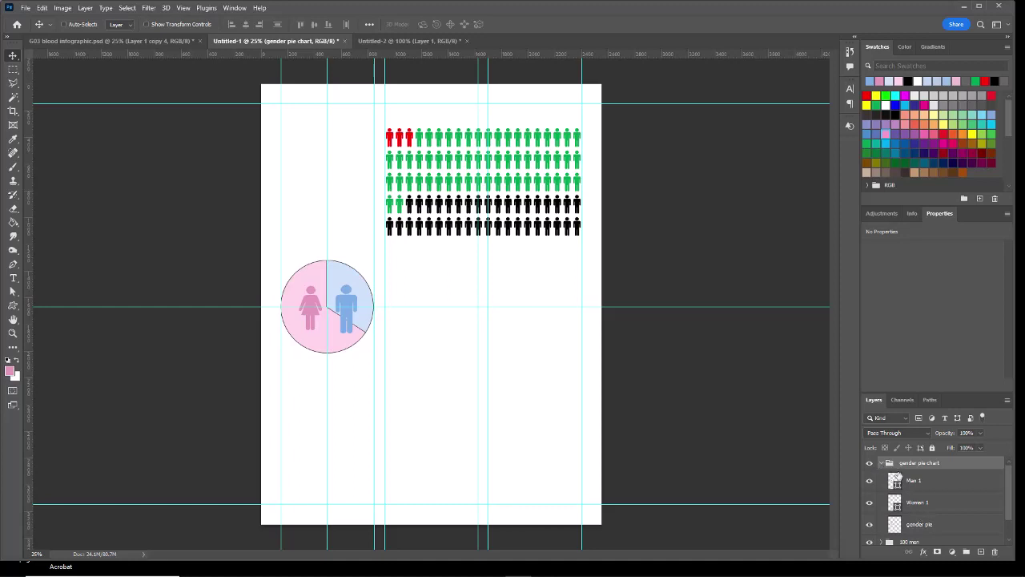
left_click(914, 483)
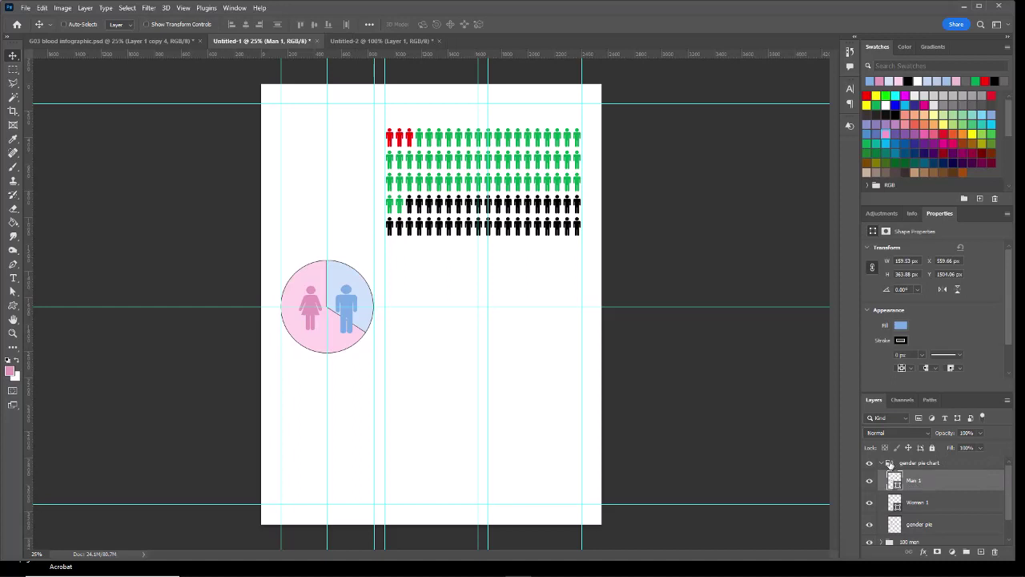
left_click(889, 465)
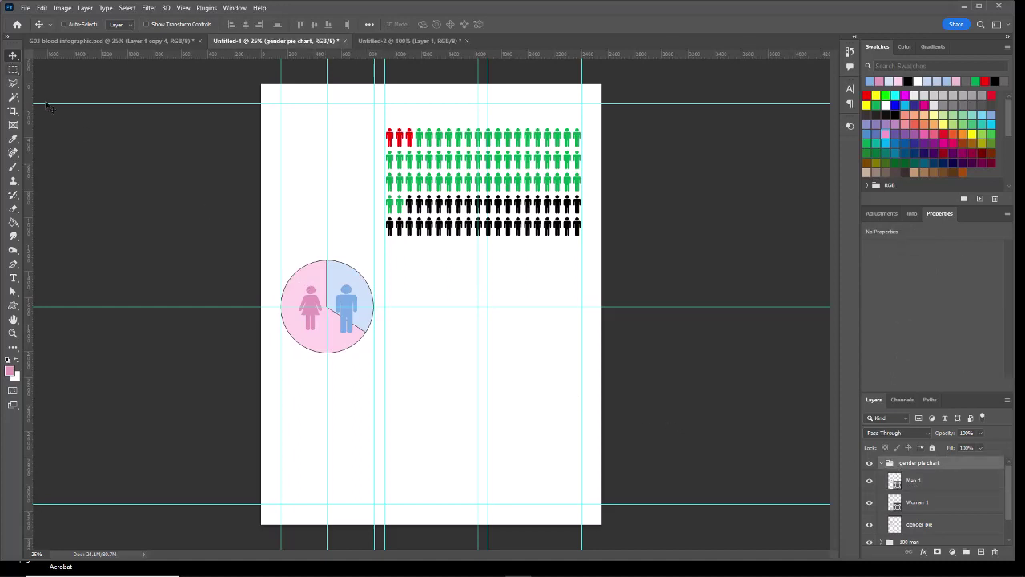
mouse_move(370, 291)
left_mouse_down()
mouse_move(512, 314)
mouse_move(439, 354)
mouse_move(362, 286)
left_mouse_up()
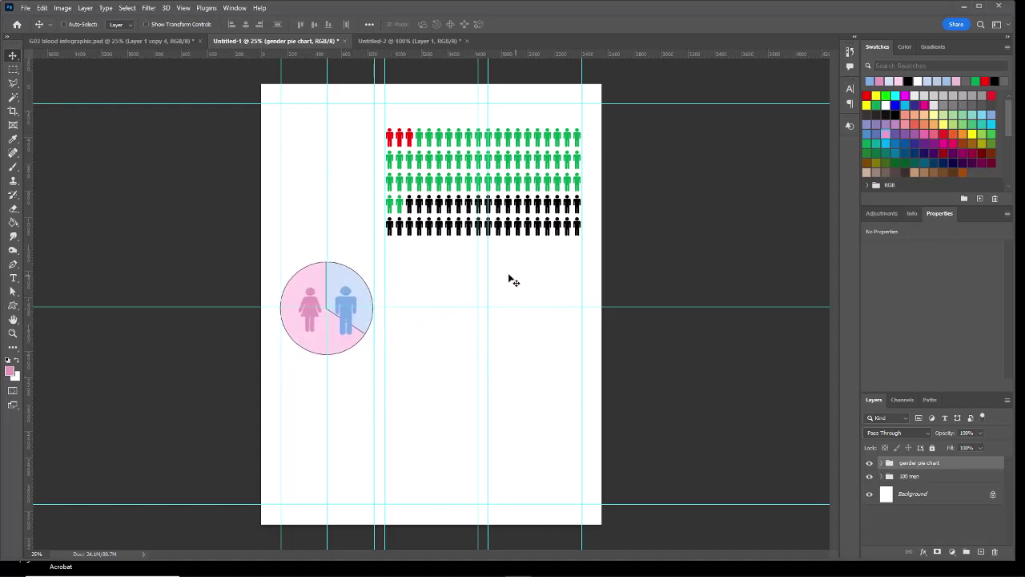
Open G03 blood-transfusion.eps, rasterizing it at 625 px wide (625 × 602 px)
key("ctrl+shift+Tab")
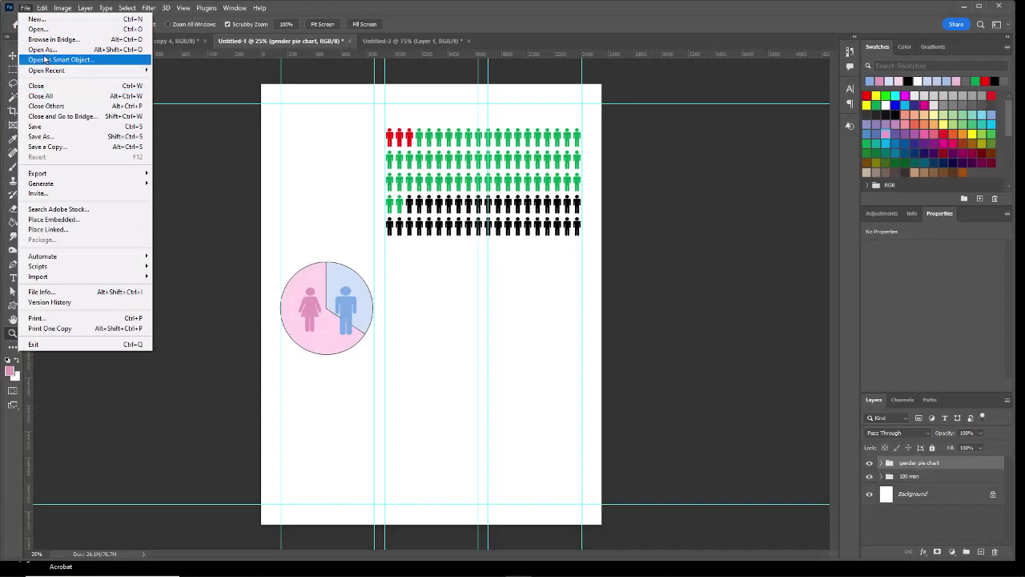
left_click(38, 29)
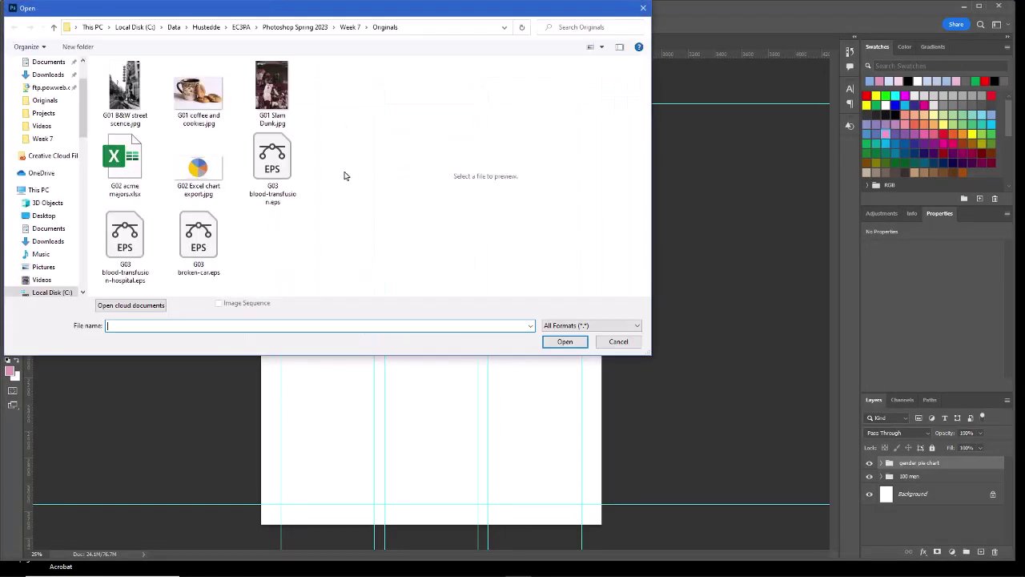
left_click(272, 164)
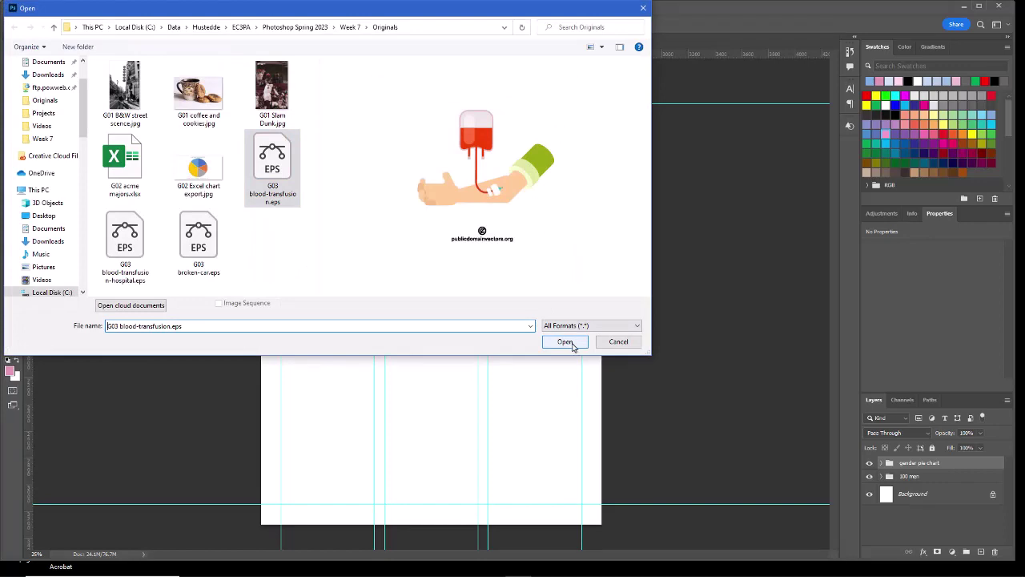
left_click(564, 342)
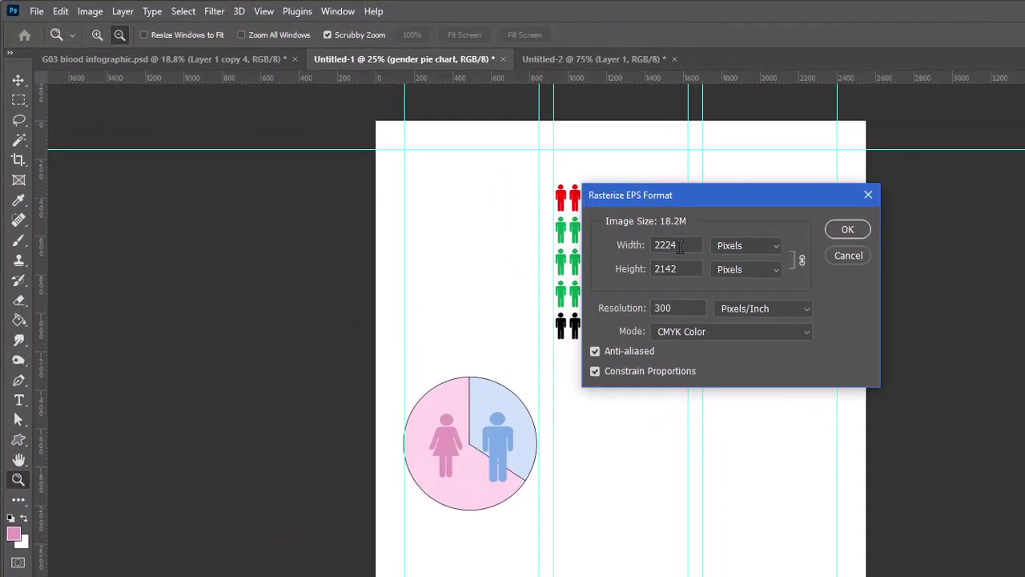
left_click_drag(679, 247, 629, 251)
type("65")
key("BackSpace")
type("25")
left_click(712, 194)
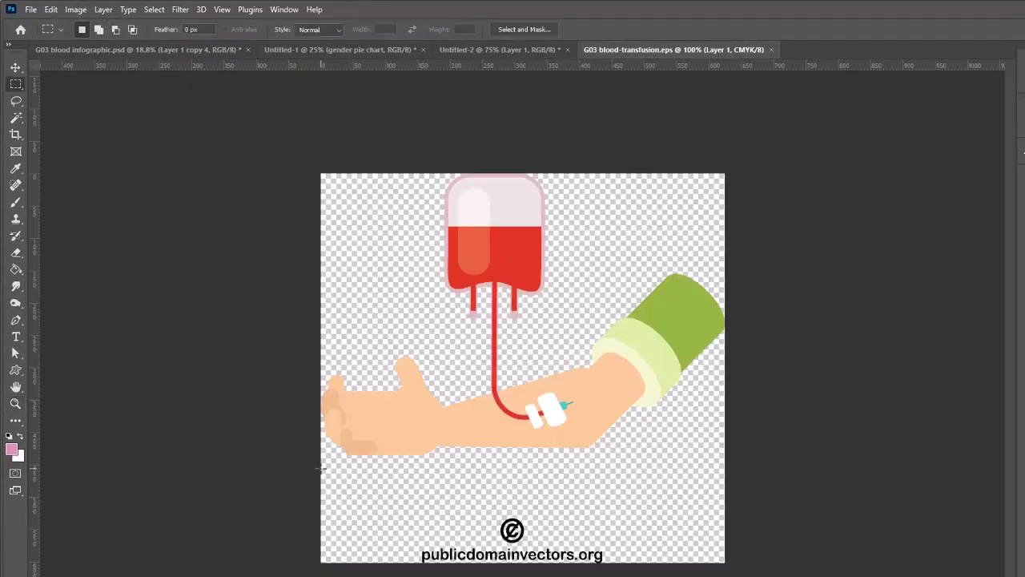
Crop the transfusion image to the area above the watermark (625 × 487 px) and float its window
left_click_drag(320, 471, 745, 570)
left_click(75, 9)
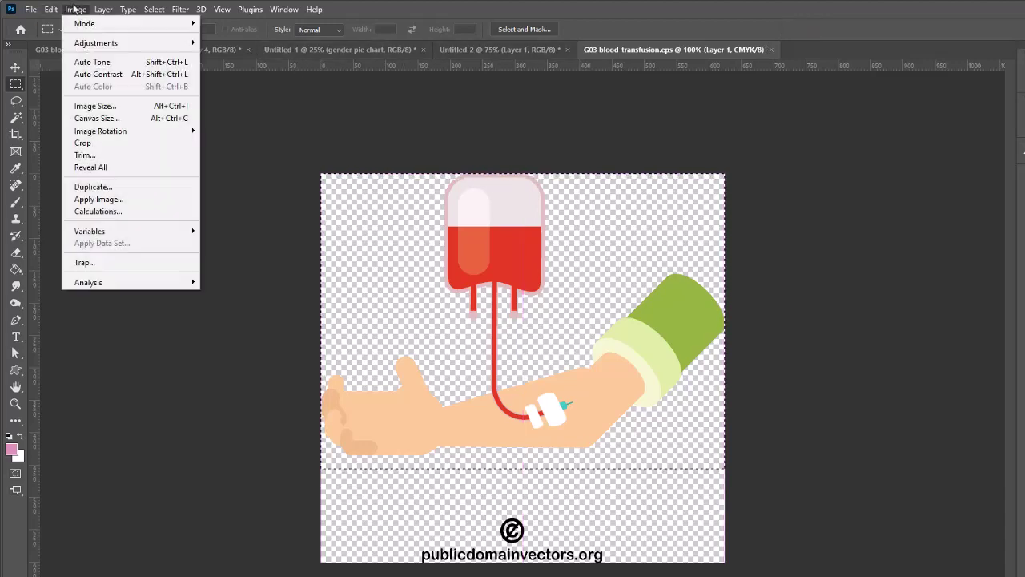
left_click(94, 144)
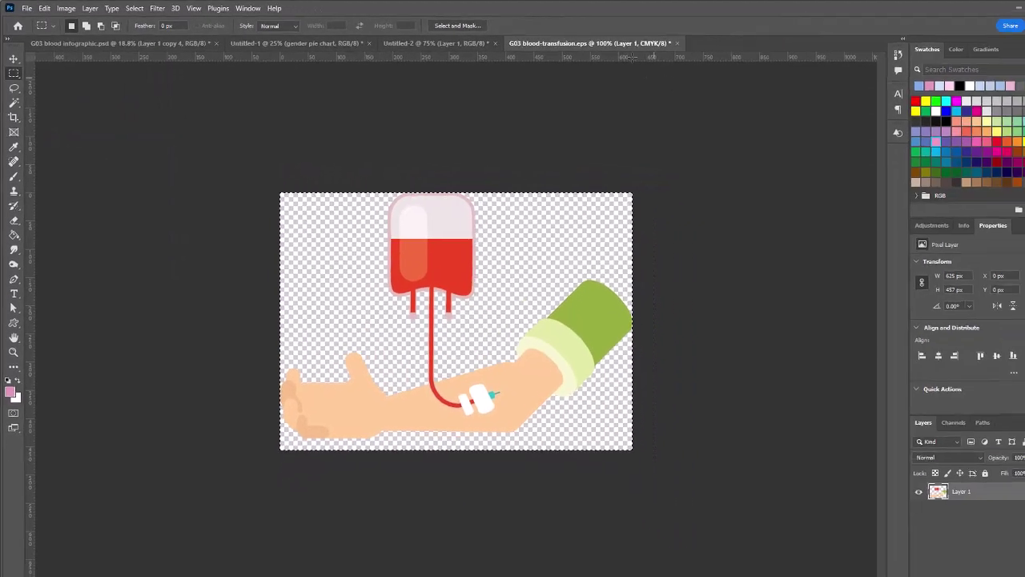
left_click_drag(617, 43, 178, 359)
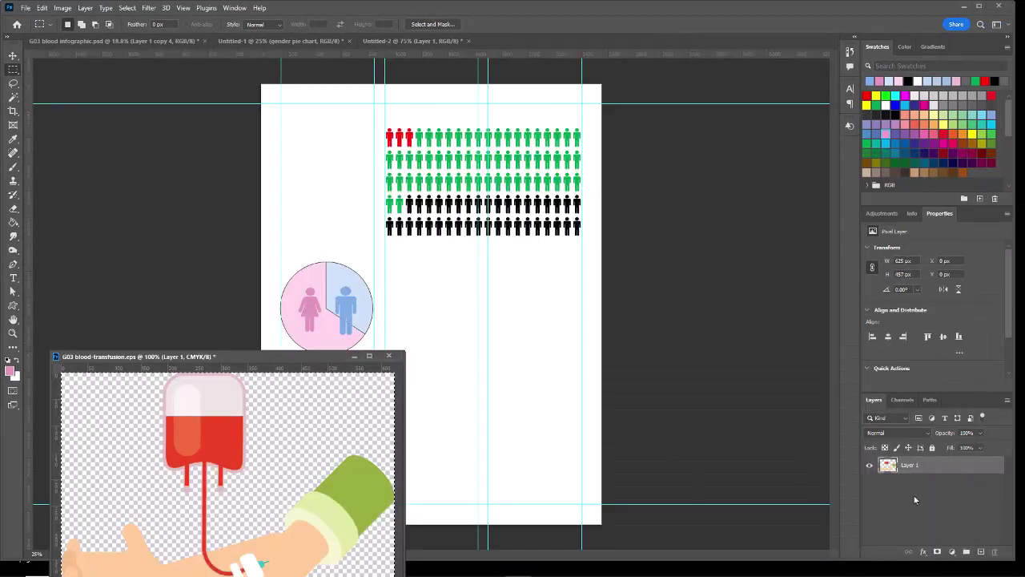
Copy the whole transfusion image into the infographic and position it right of the pie chart
key("ctrl+a")
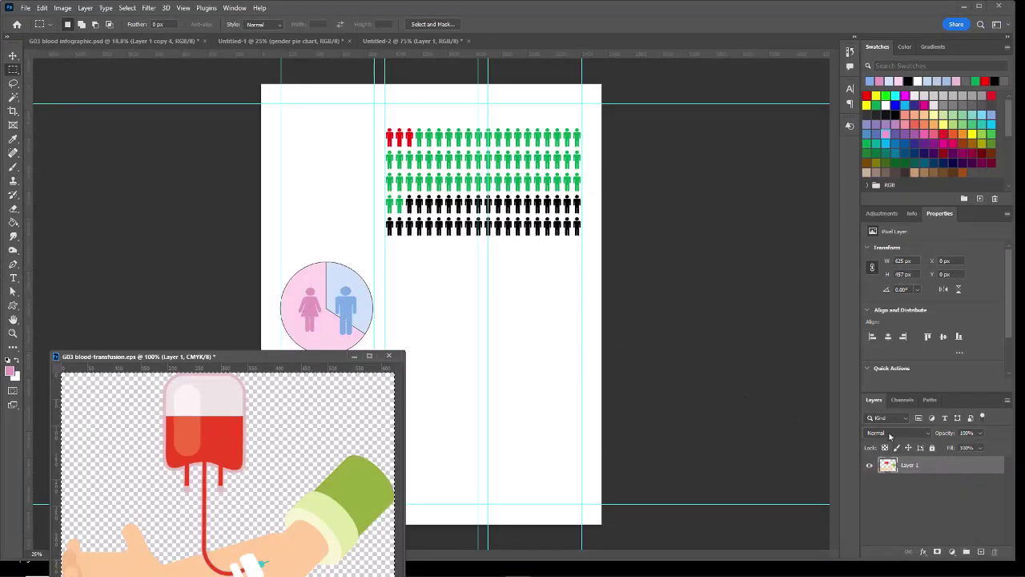
left_click_drag(890, 466, 501, 305)
left_click(13, 55)
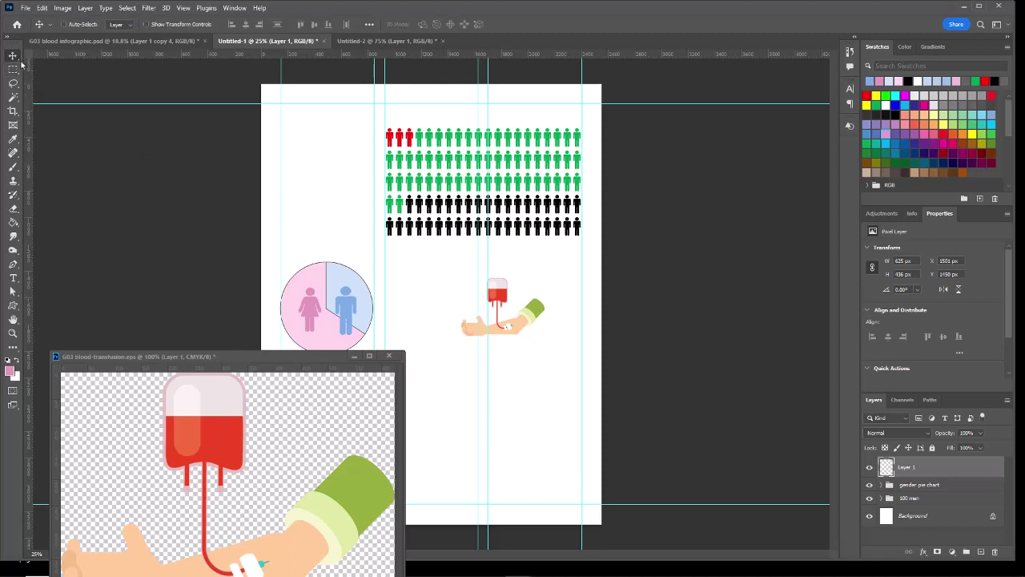
left_click_drag(501, 303, 533, 276)
Scale the transfusion layer down slightly to 601 × 419 px
left_click(42, 7)
mouse_move(113, 253)
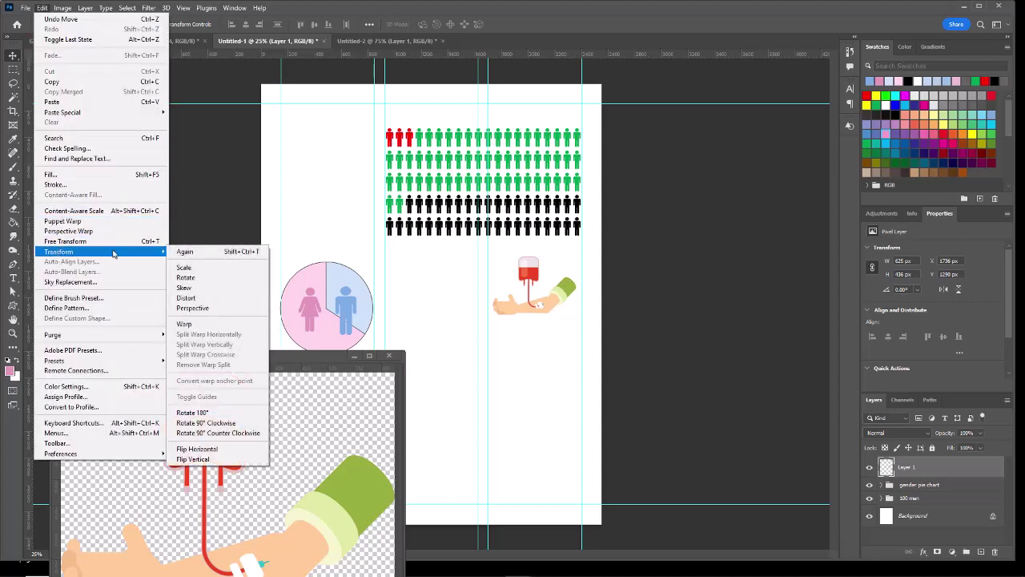
left_click(201, 268)
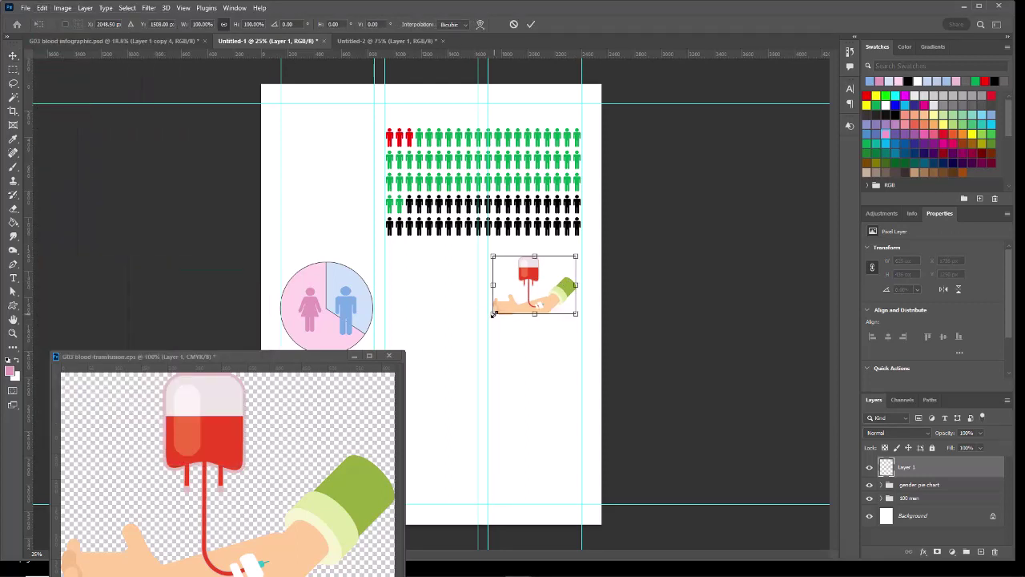
left_click_drag(492, 314, 497, 311)
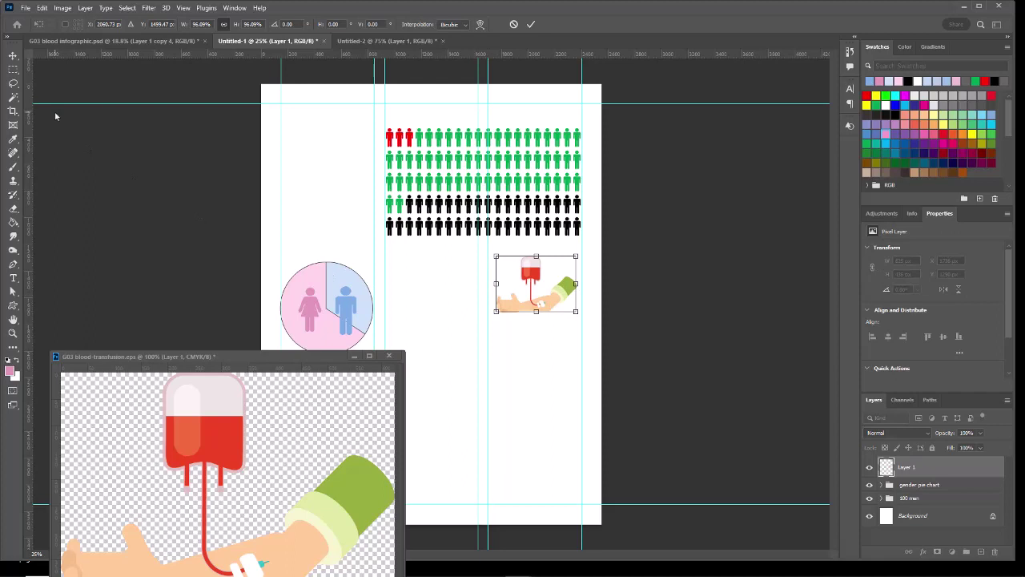
key("Return")
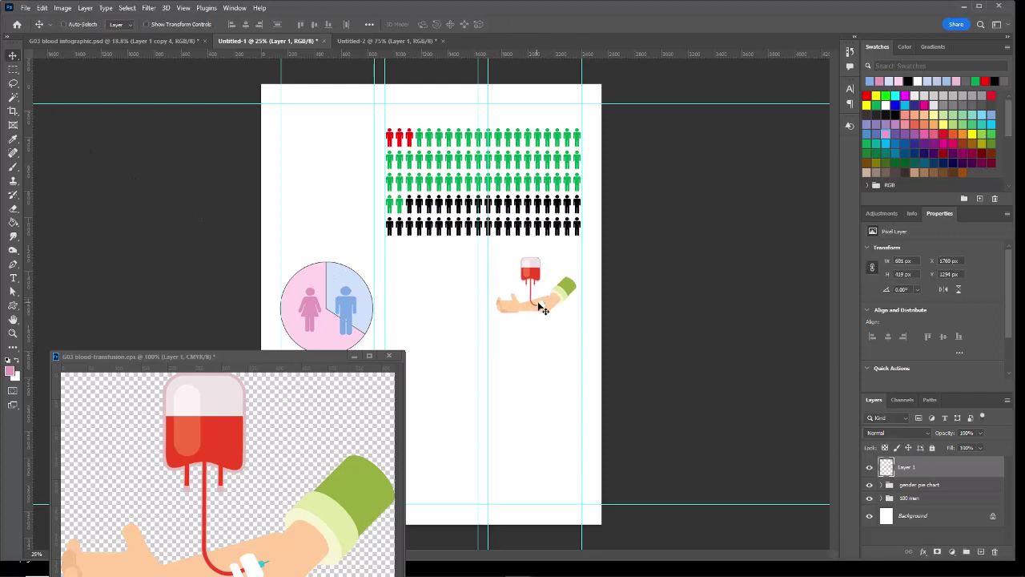
Close G03 blood-transfusion.eps without saving and add vertical guides at about 1980 and 2061 px
key("z")
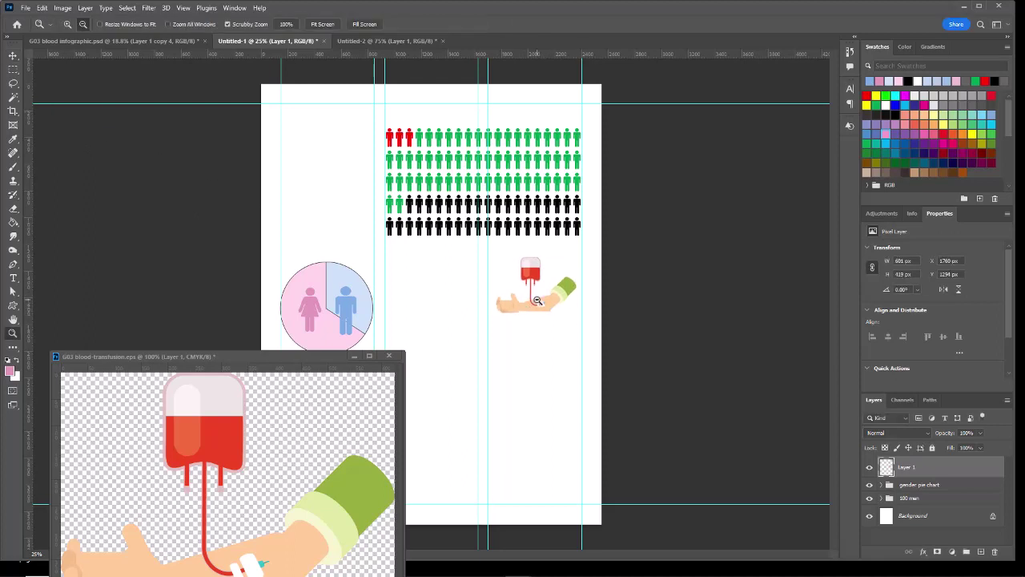
left_click(537, 301)
left_click_drag(537, 300, 533, 302)
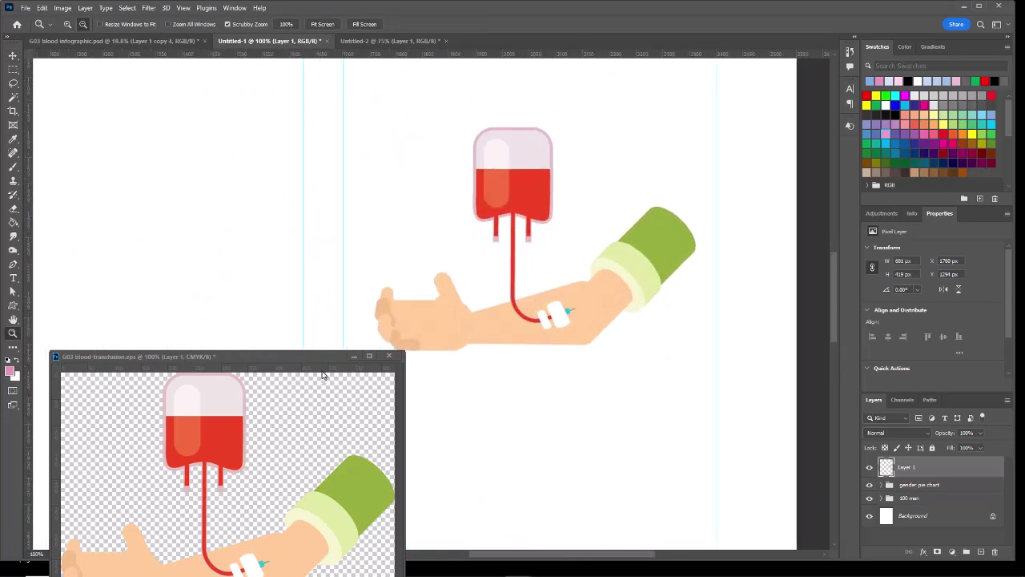
left_click(389, 356)
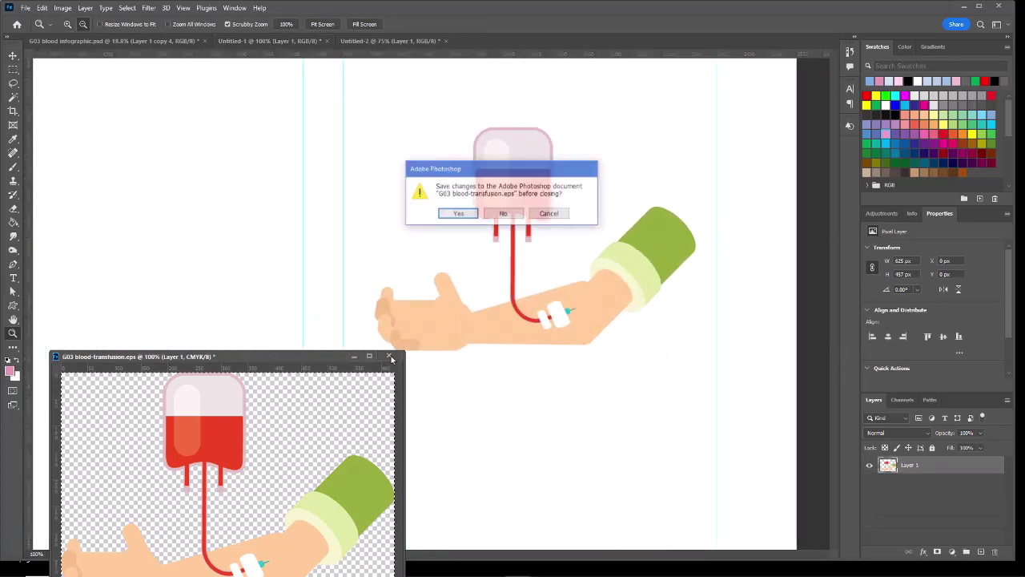
left_click(503, 213)
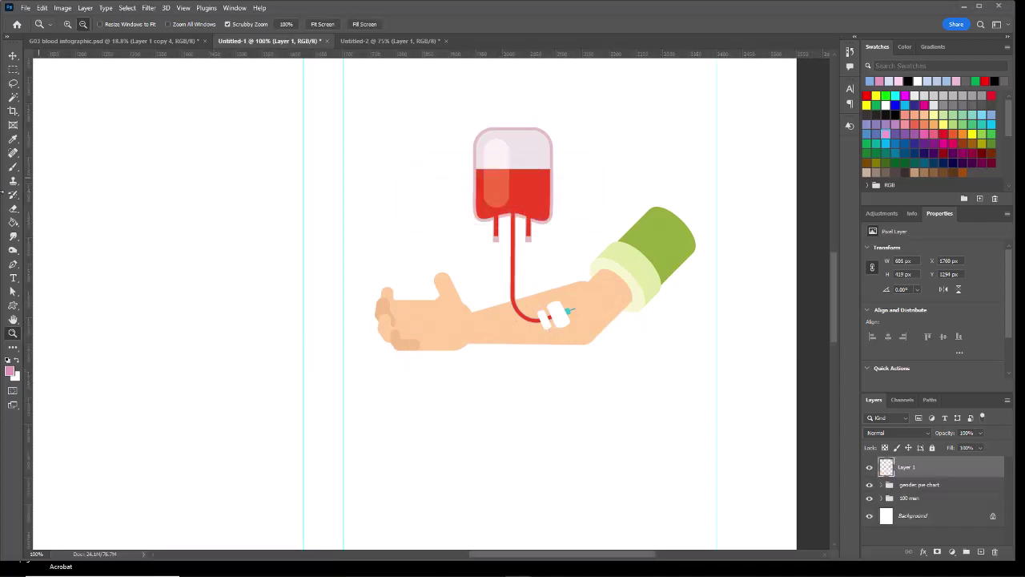
left_click_drag(25, 210, 493, 252)
left_click_drag(28, 261, 524, 267)
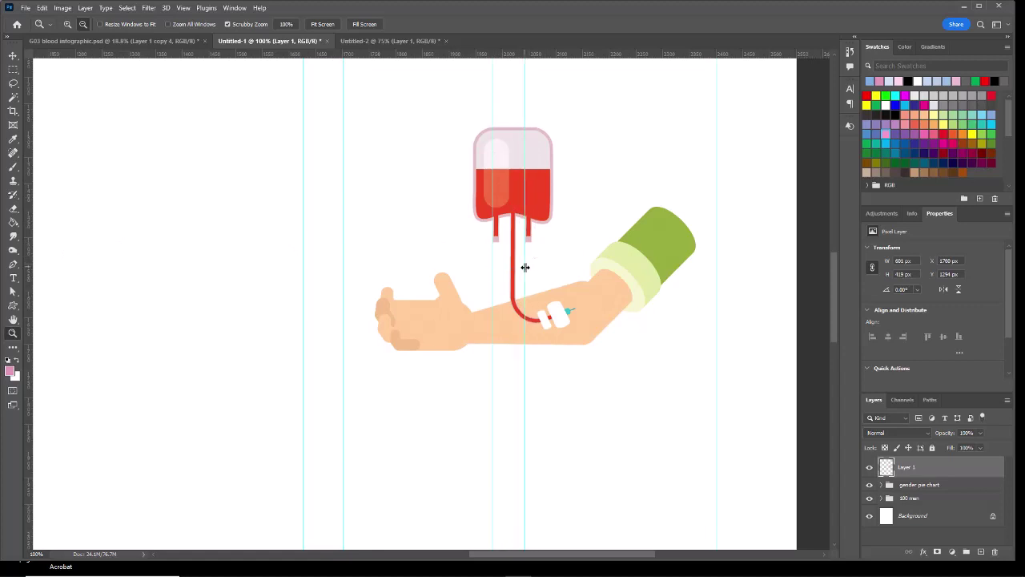
Select the two red tube ends below the blood bag, excluding the central tube
key("m")
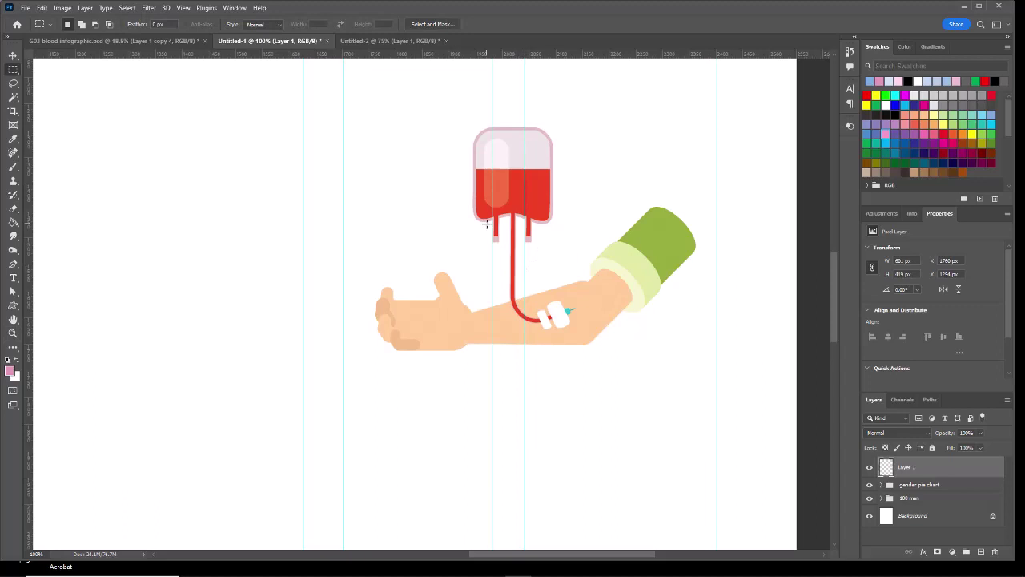
left_click_drag(486, 225, 543, 246)
key("alt")
left_click_drag(505, 219, 523, 239)
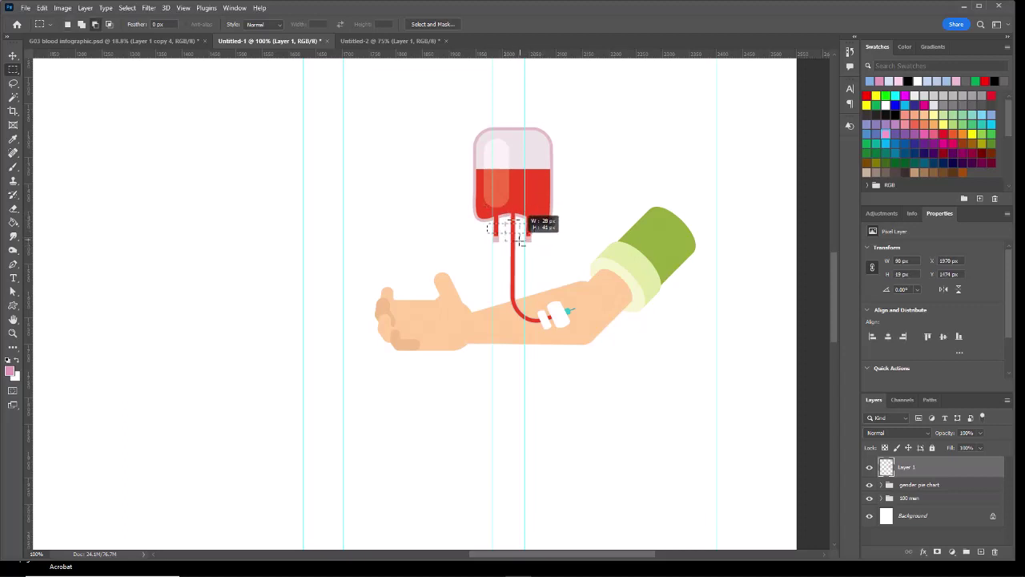
left_click_drag(520, 240, 520, 233)
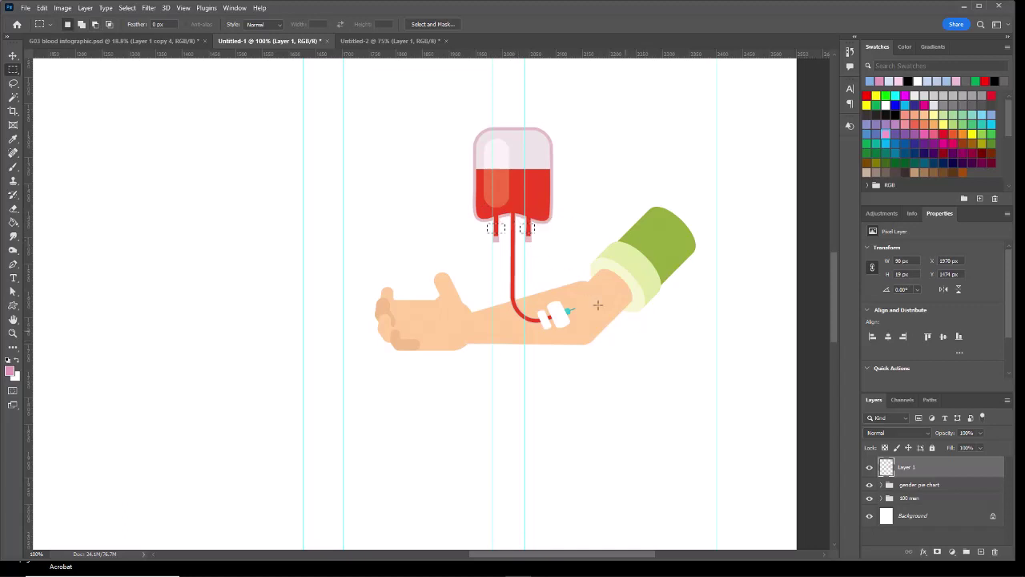
Cut the tube ends onto a new Layer 2 and hide Layer 1
left_click(85, 8)
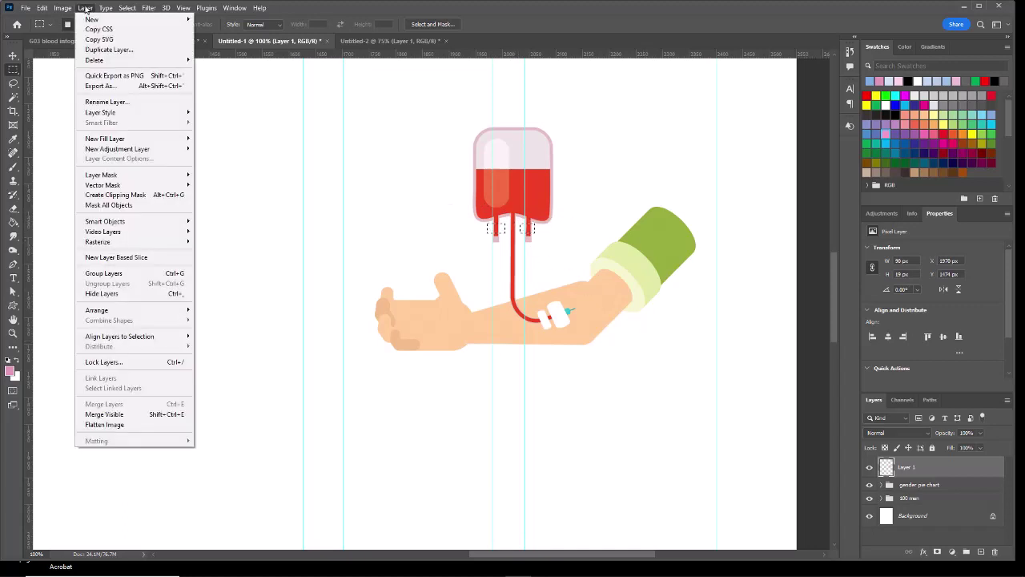
mouse_move(92, 18)
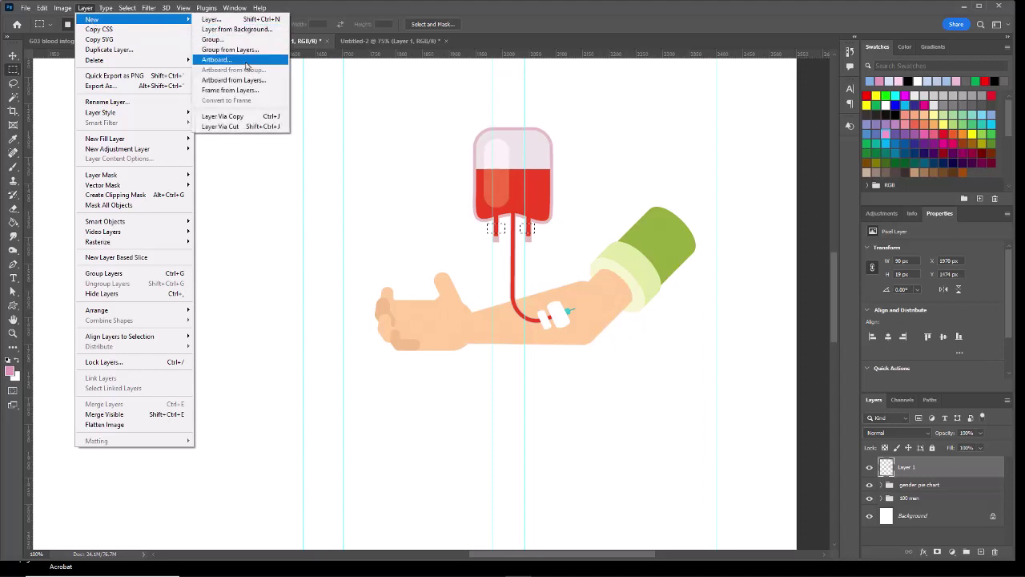
left_click(237, 126)
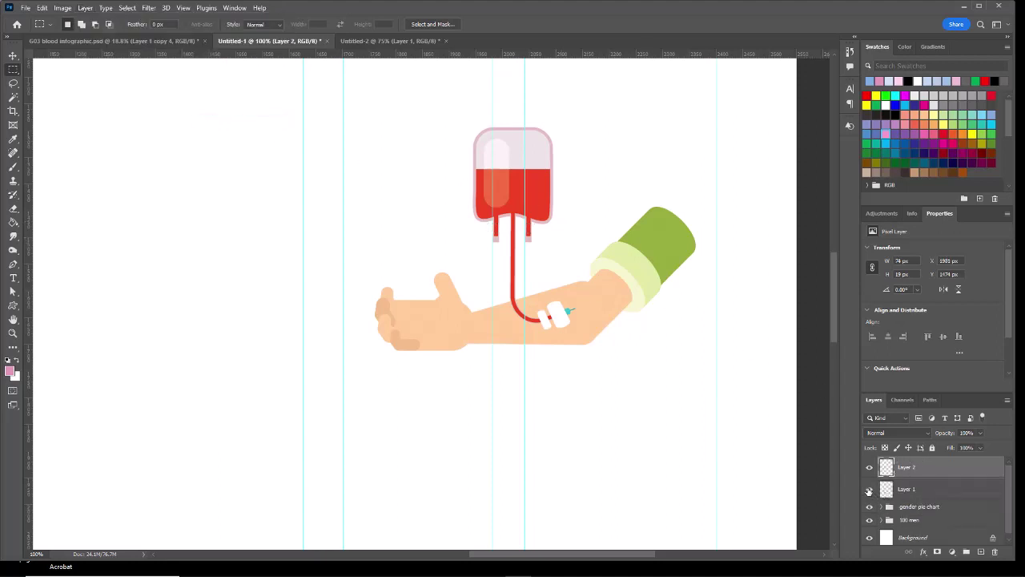
left_click(869, 489)
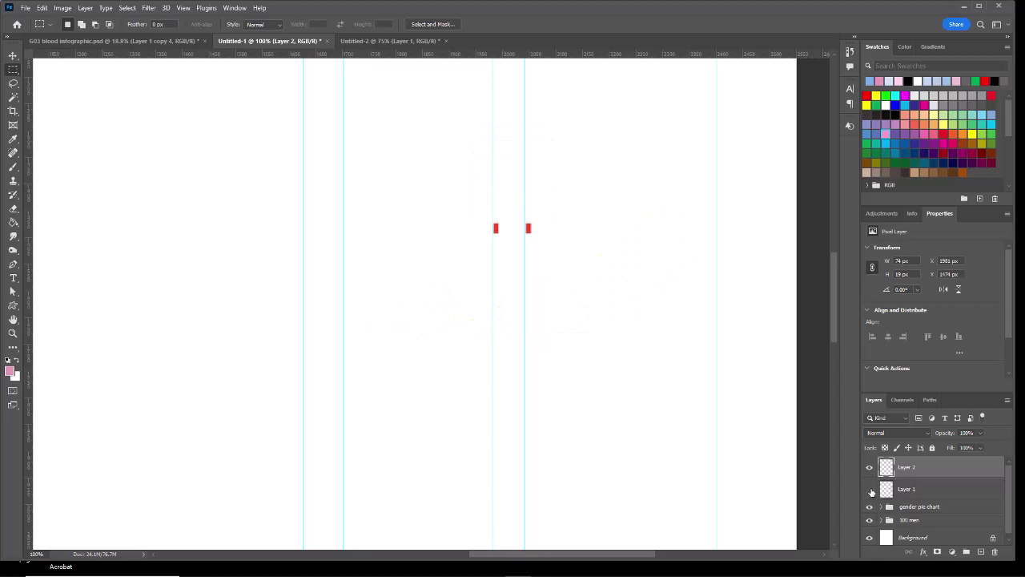
Scale the red tube pieces downward to about 868 px tall as drip lines
left_click(42, 8)
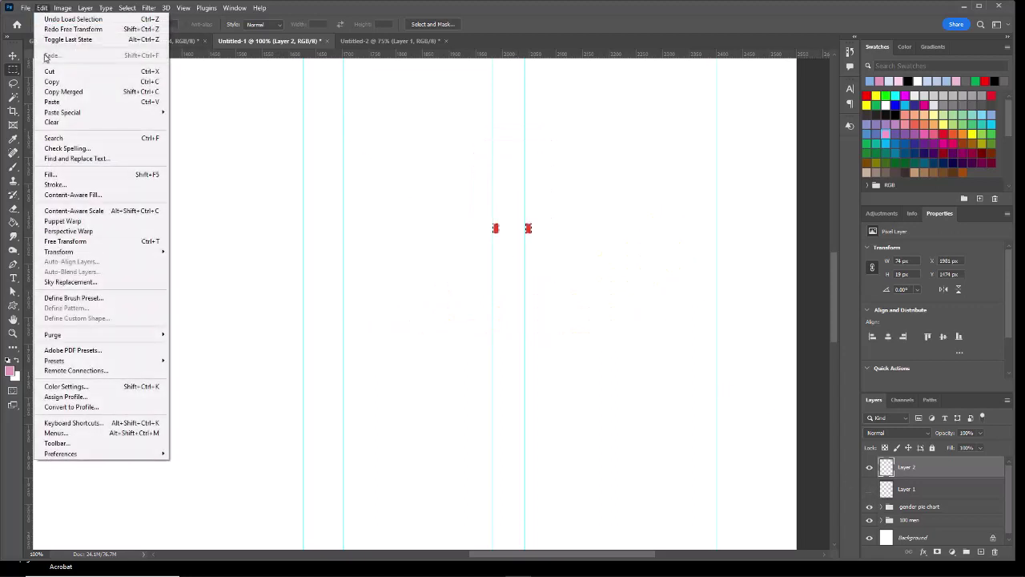
mouse_move(63, 252)
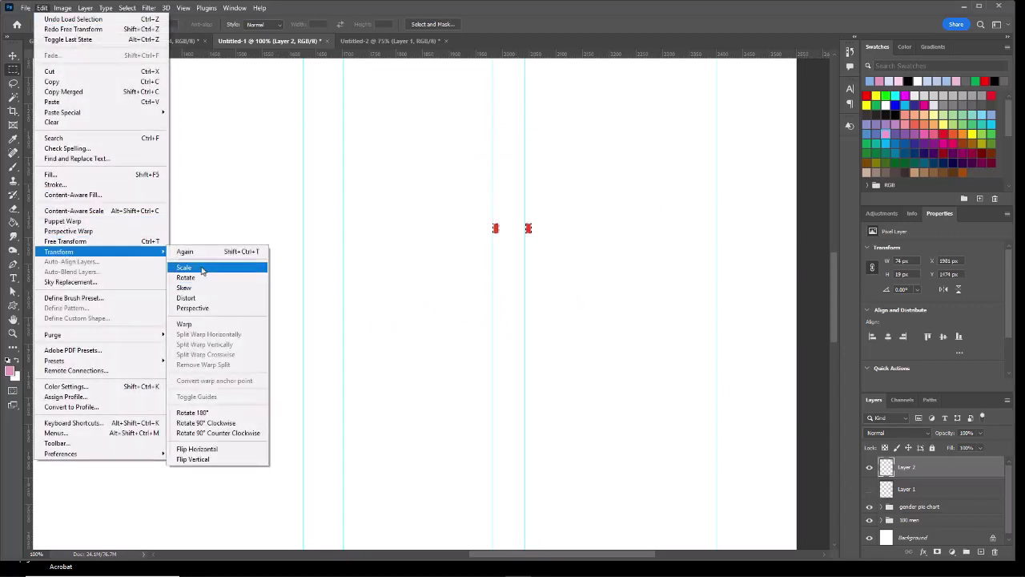
left_click(201, 267)
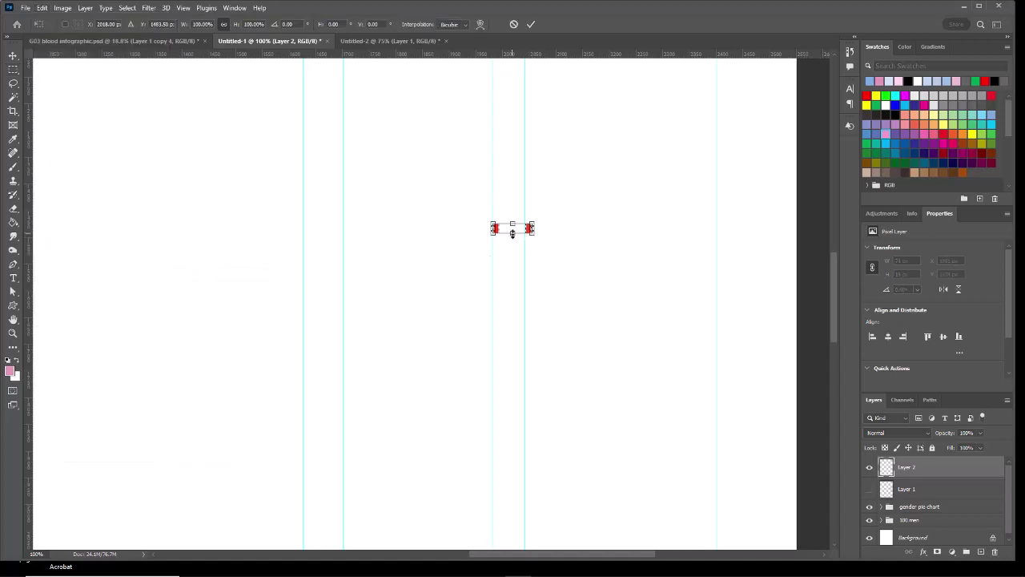
left_click_drag(513, 234, 525, 529)
key("Return")
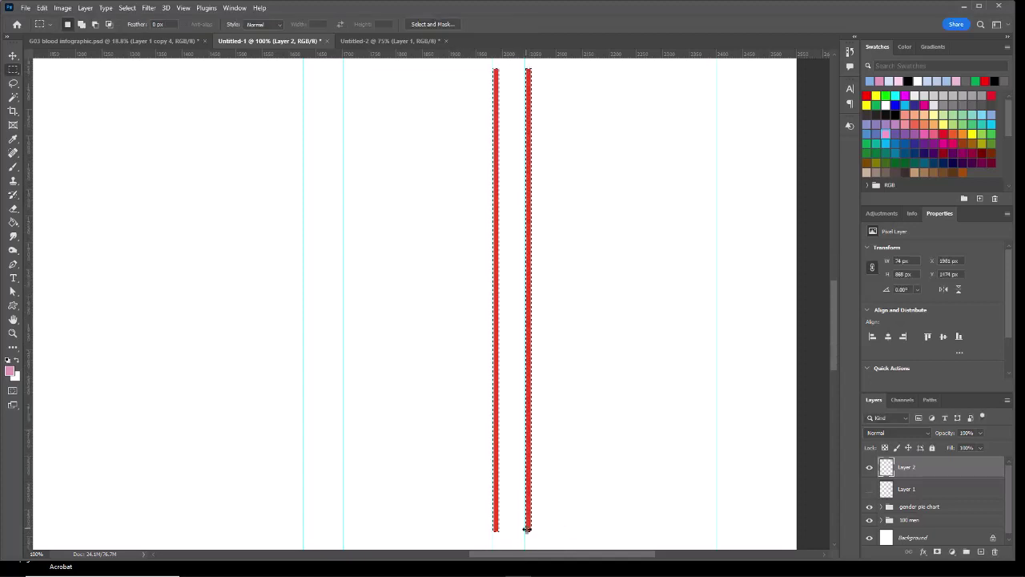
Show Layer 1, hide the Layer 2 drip lines, and deselect
left_click(869, 488)
scroll(681, 387, "up", 3)
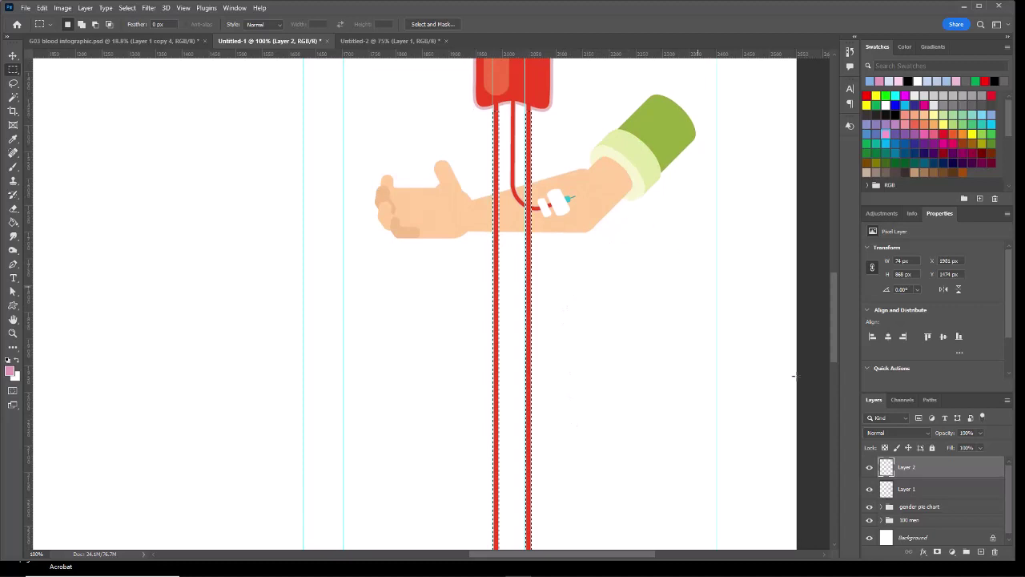
left_click(869, 466)
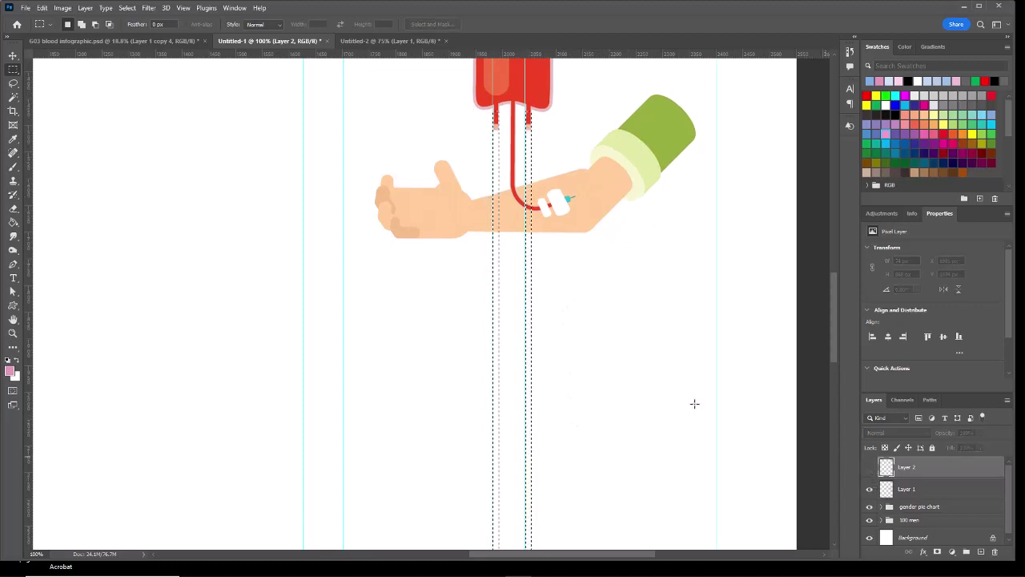
left_click(568, 309)
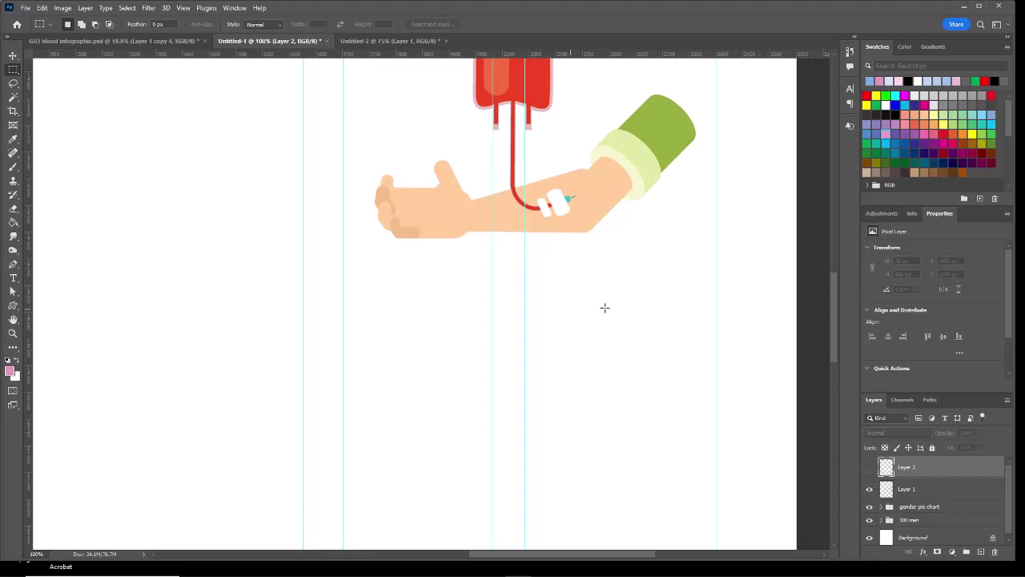
Lasso-select the whole arm and hand
right_click(13, 84)
left_click(48, 95)
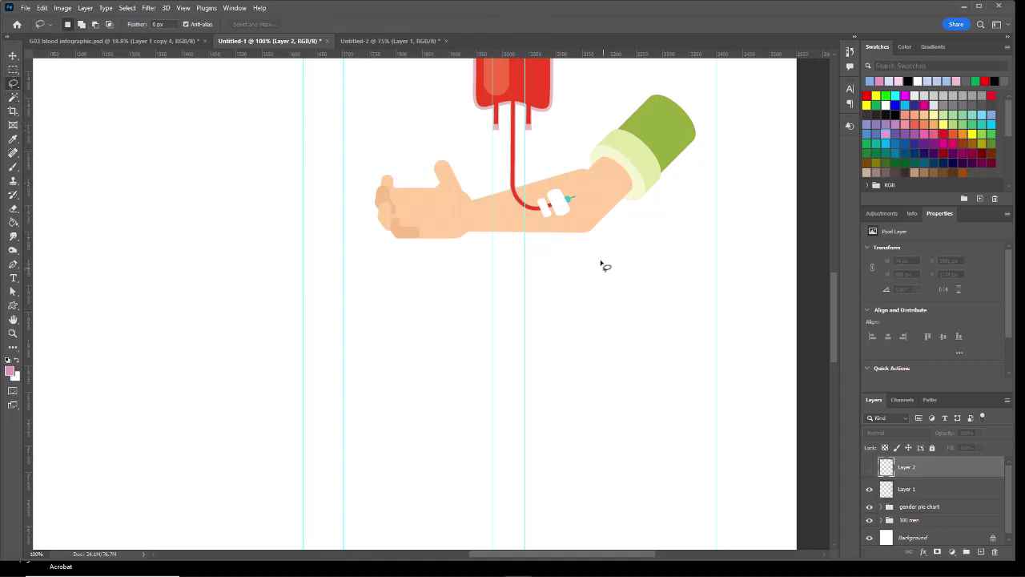
mouse_move(614, 238)
left_mouse_down()
mouse_move(480, 257)
mouse_move(403, 256)
mouse_move(358, 228)
mouse_move(356, 176)
mouse_move(383, 148)
mouse_move(431, 145)
mouse_move(473, 170)
mouse_move(514, 145)
mouse_move(588, 129)
mouse_move(664, 78)
mouse_move(710, 96)
mouse_move(719, 158)
mouse_move(675, 211)
mouse_move(628, 247)
left_mouse_up()
Rename Layer 1 to 'transfusion' and Layer 2 to 'drip line'
left_click(926, 492)
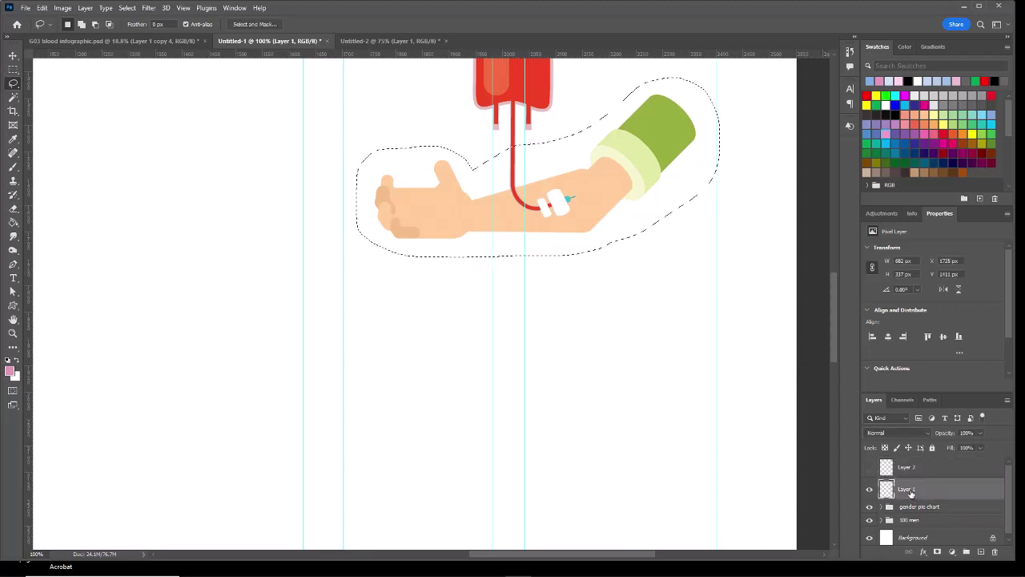
type("ansfusion")
double_click(900, 469)
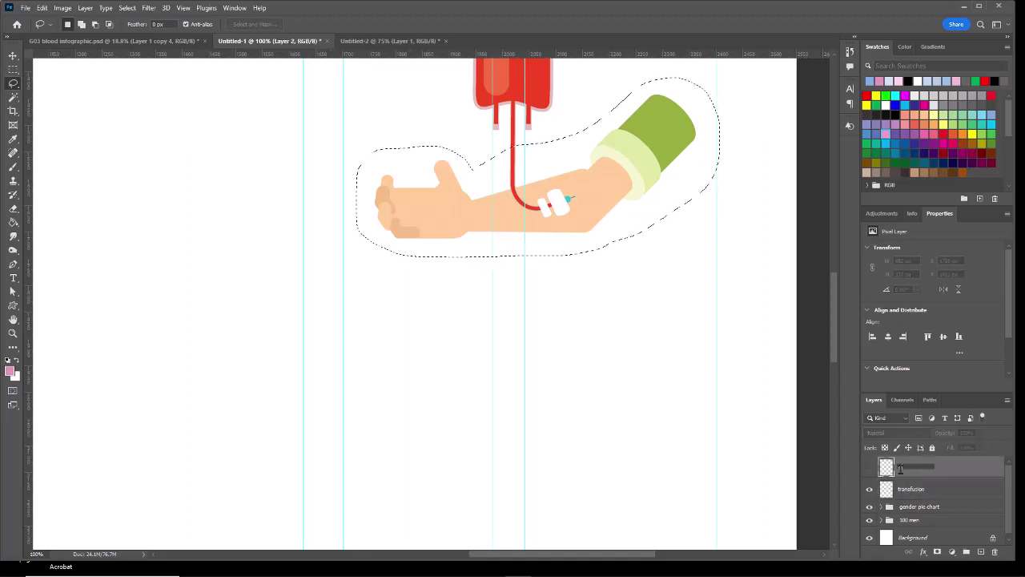
type("drip line")
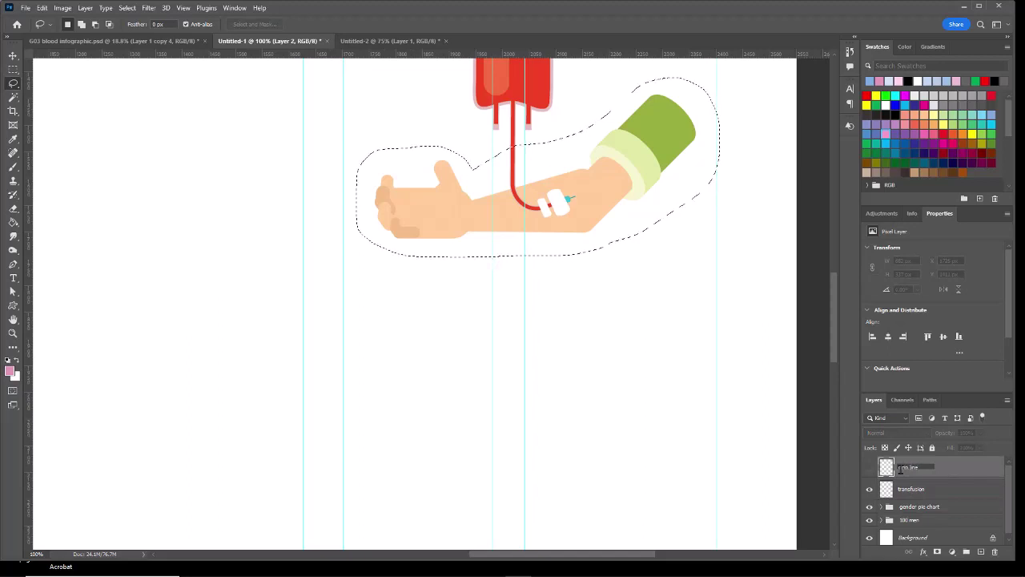
left_click(907, 490)
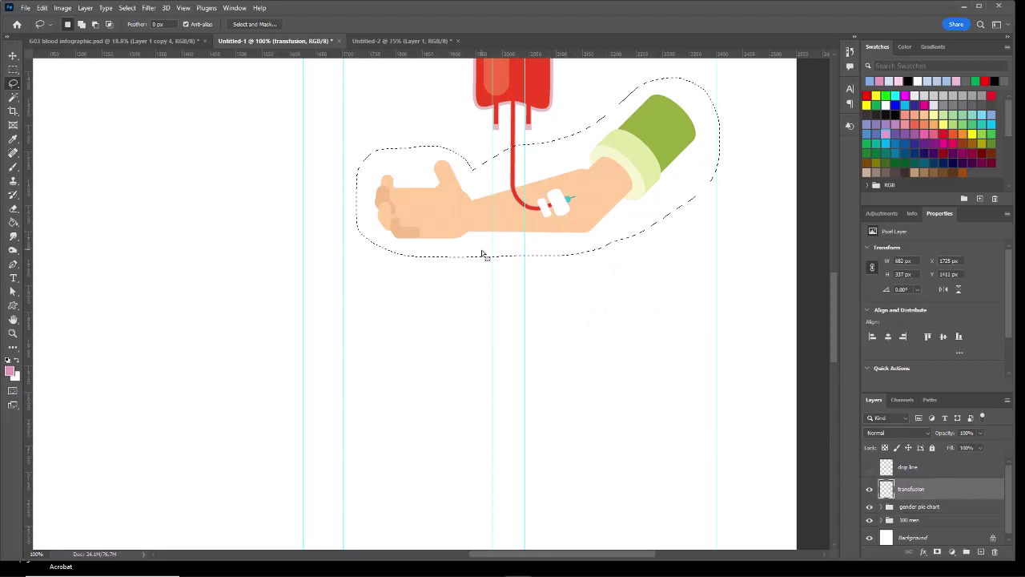
Copy the lassoed arm onto a new Layer 1 with Layer Via Copy
left_click(85, 8)
left_click(85, 8)
left_click(85, 8)
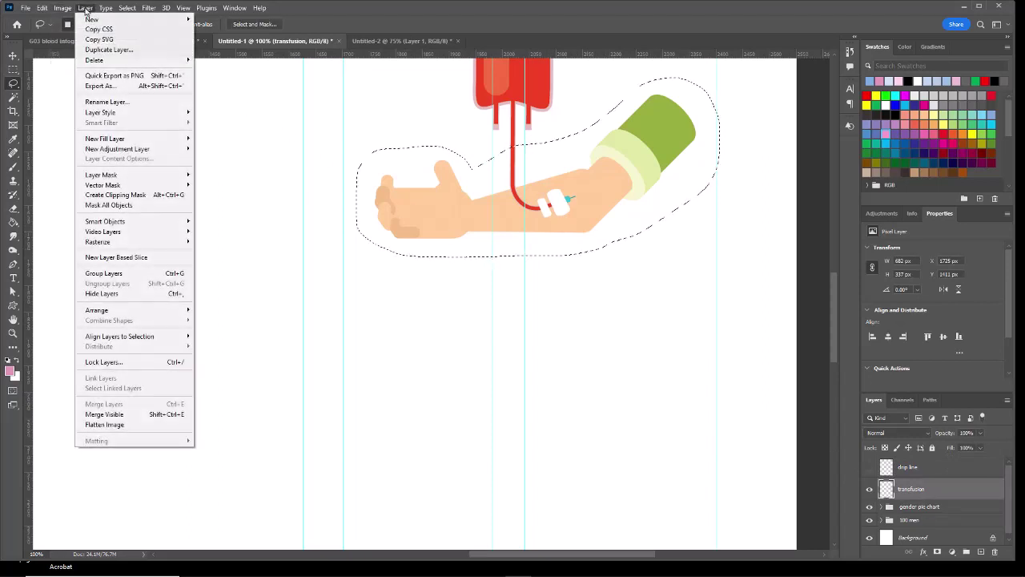
mouse_move(102, 19)
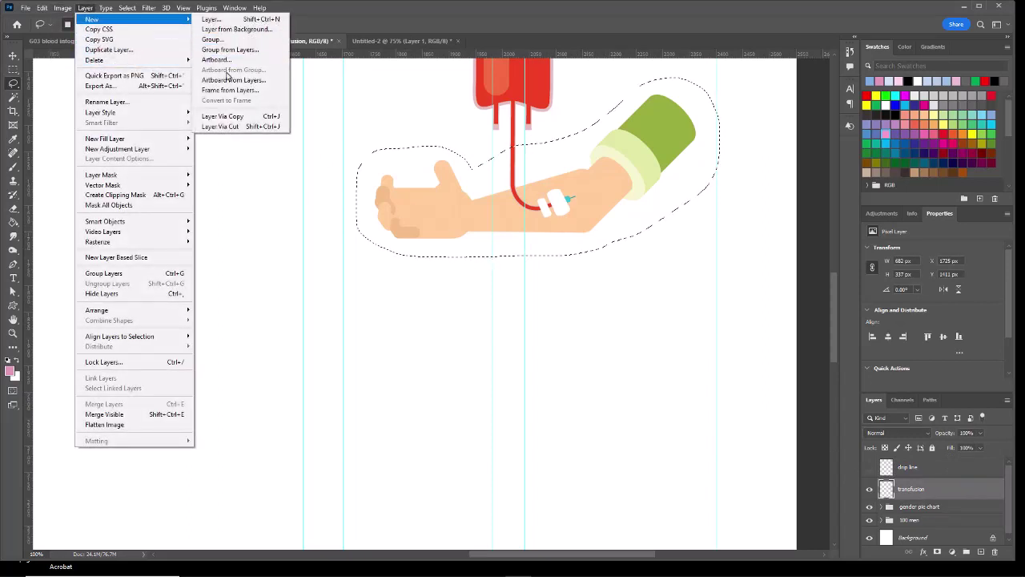
left_click(240, 118)
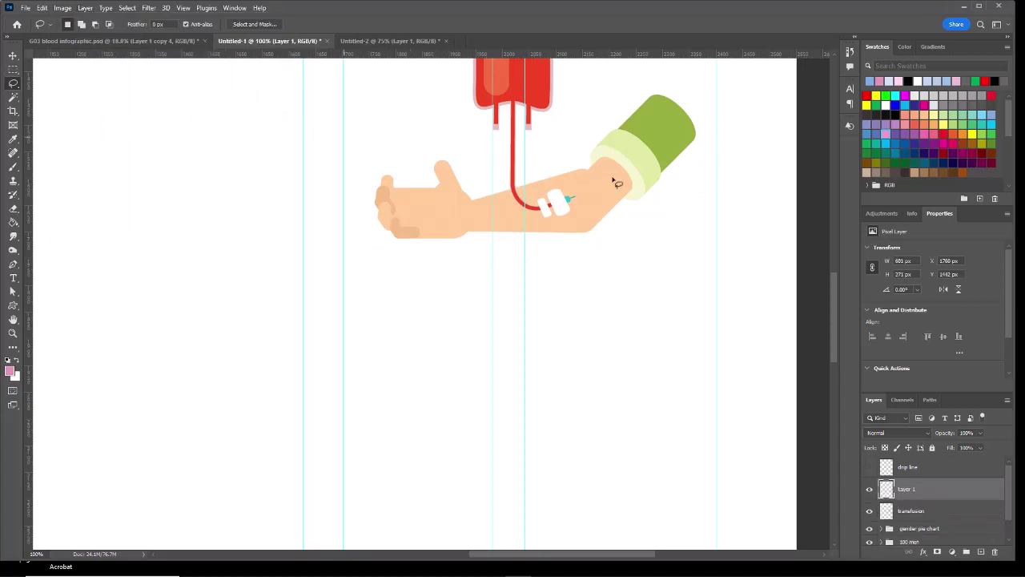
Move the copied arm below the original, nudged 1 px left
left_click(12, 56)
left_click_drag(615, 165, 624, 234)
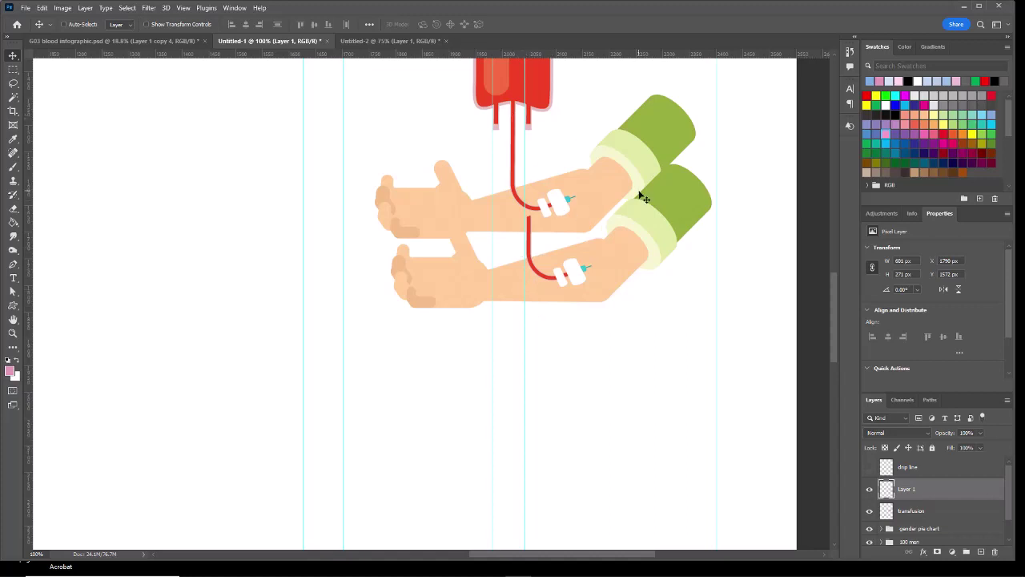
key("Left")
Duplicate the arm layer again and place the third arm below the second
left_click(85, 8)
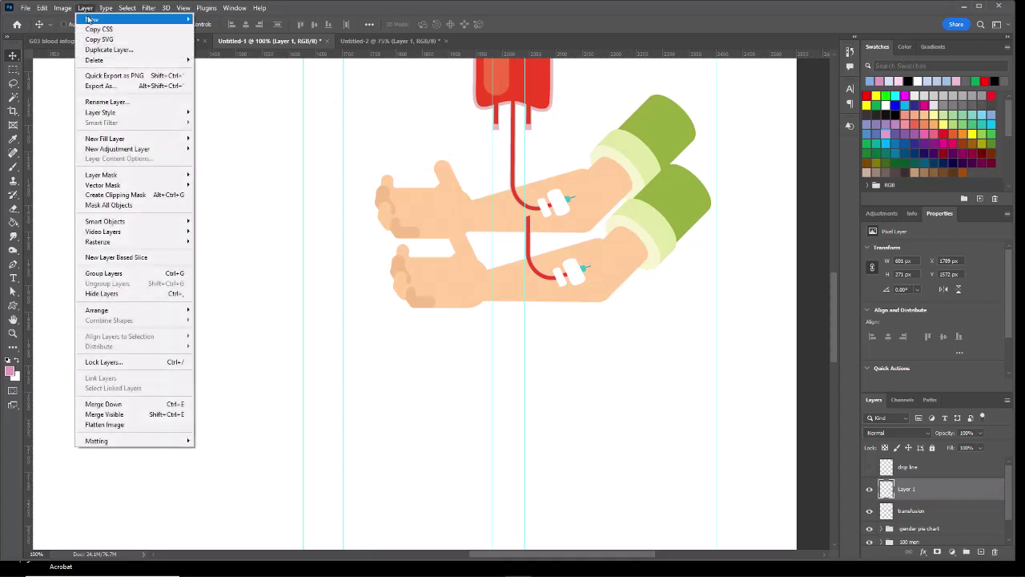
mouse_move(93, 19)
left_click(223, 117)
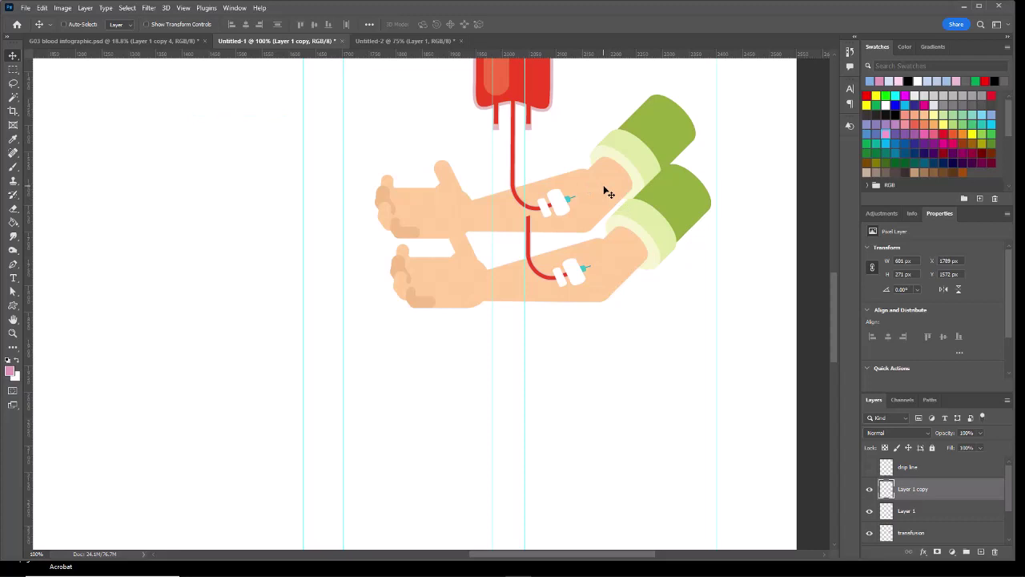
left_click_drag(608, 193, 570, 280)
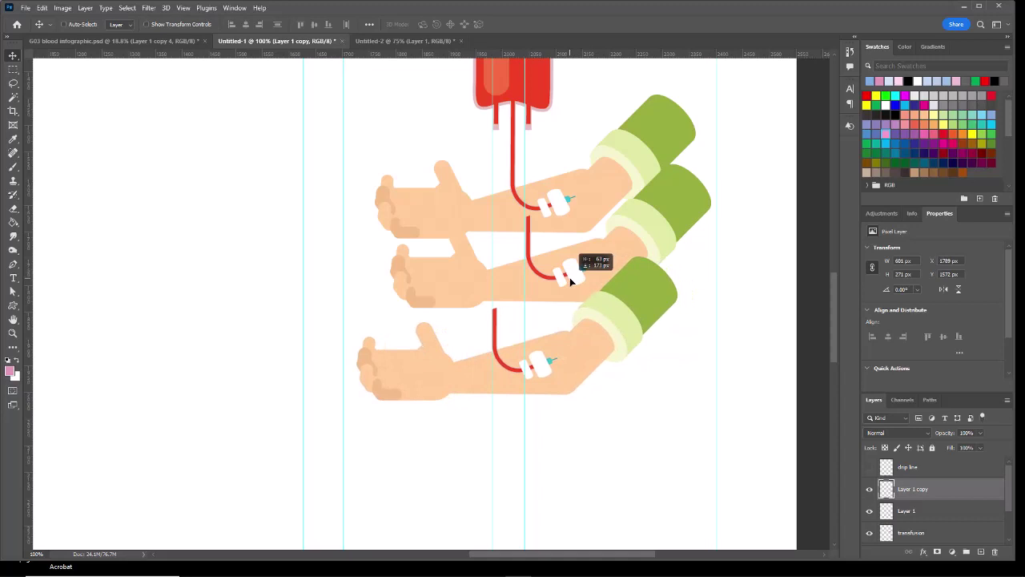
left_click_drag(570, 280, 571, 274)
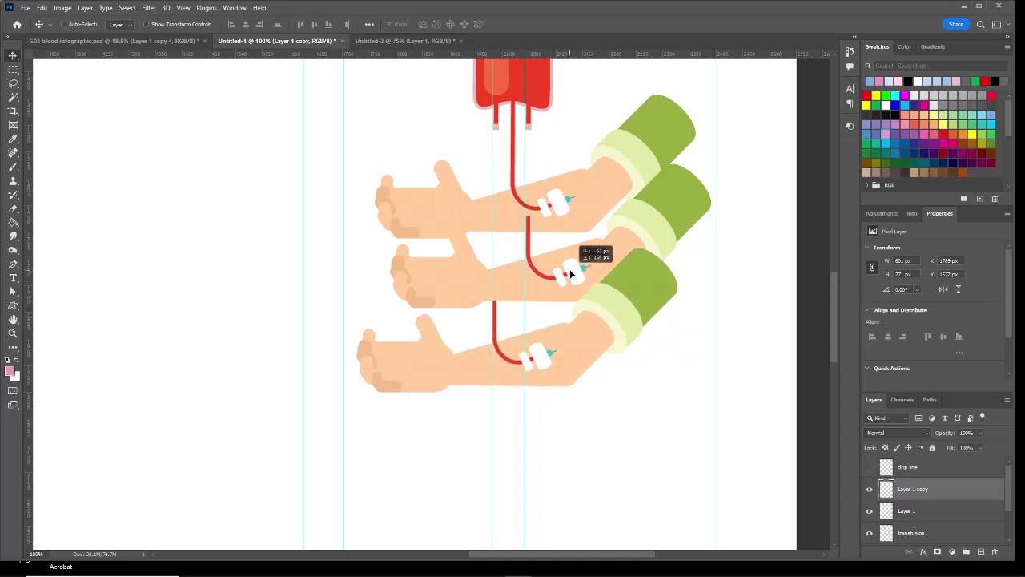
left_click_drag(569, 269, 570, 272)
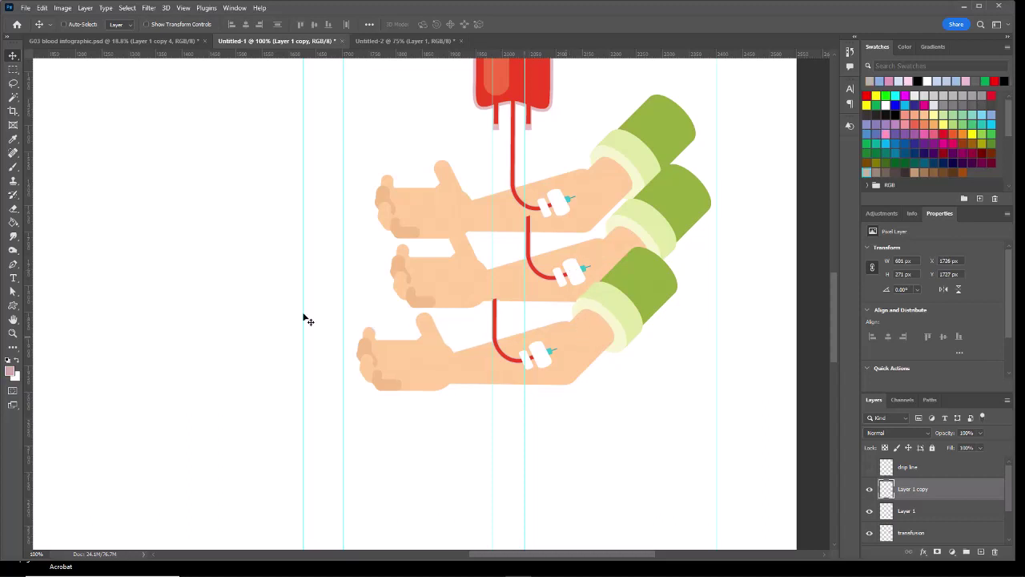
Paint-bucket the bottom arm tan, with darker tan fingertips and thumb edge
left_click(13, 223)
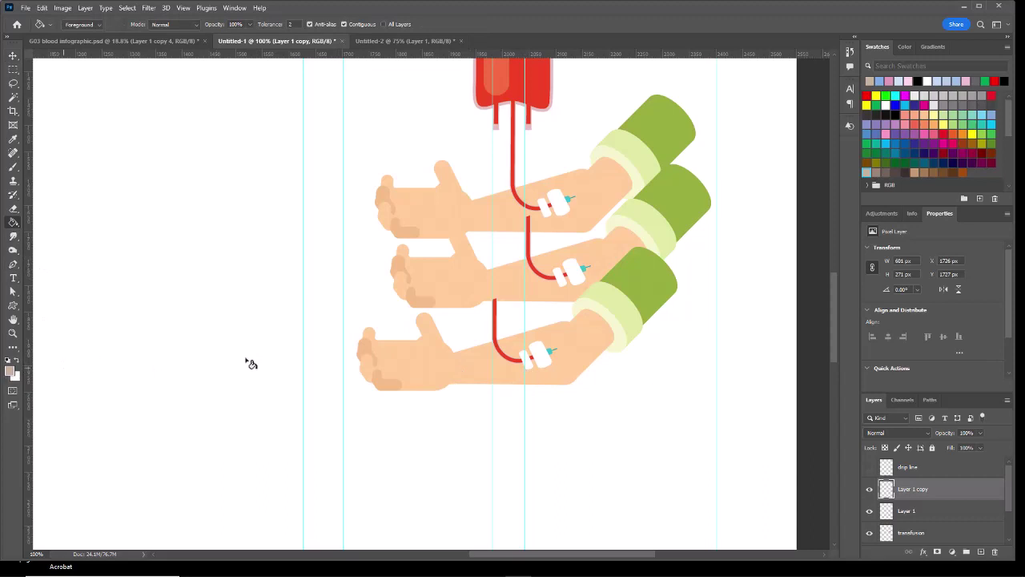
left_click(580, 353)
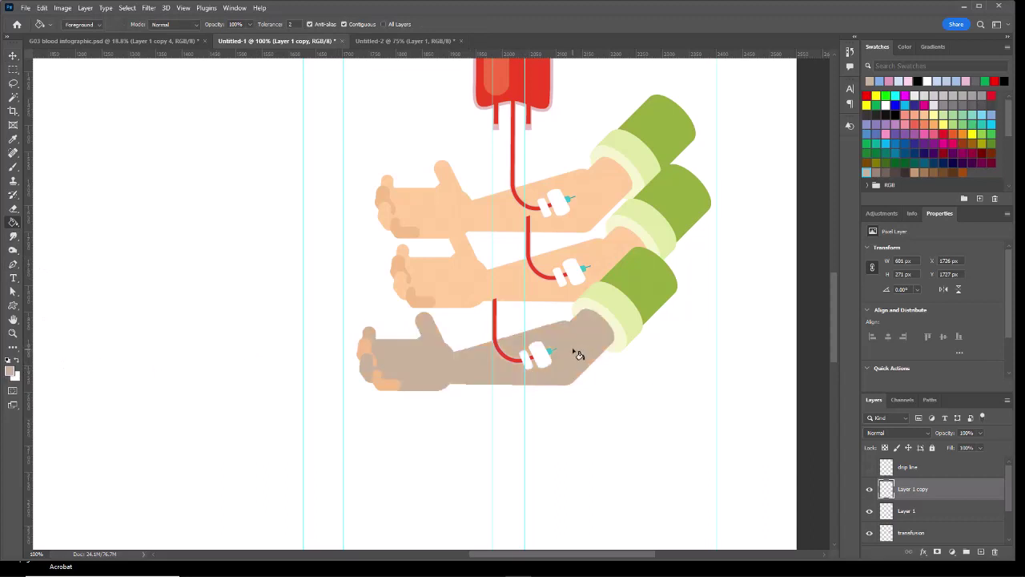
left_click(876, 172)
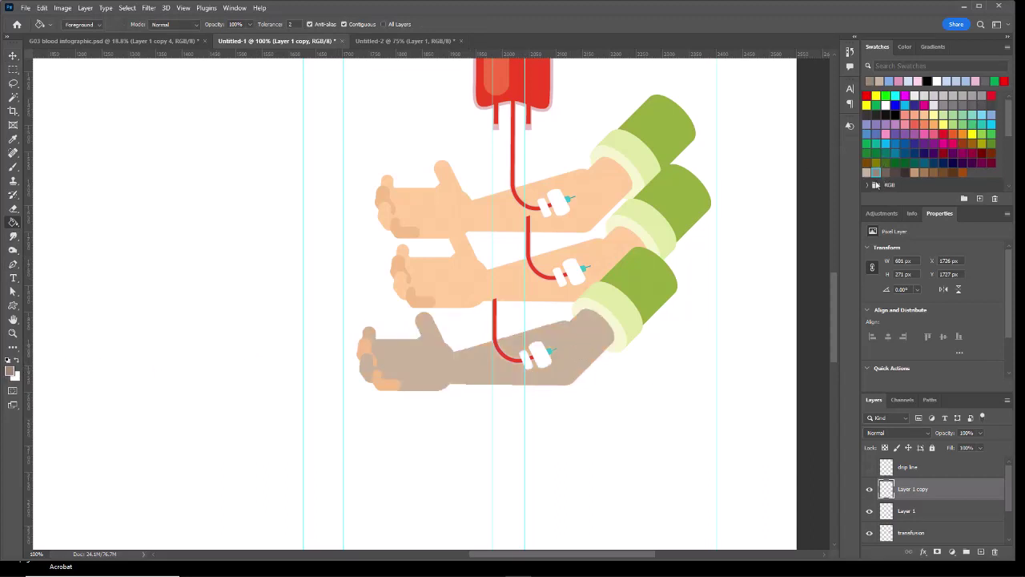
left_click(389, 384)
left_click(365, 349)
Fill the middle arm dark brown, with darker brown fingers and thumb
left_click(886, 171)
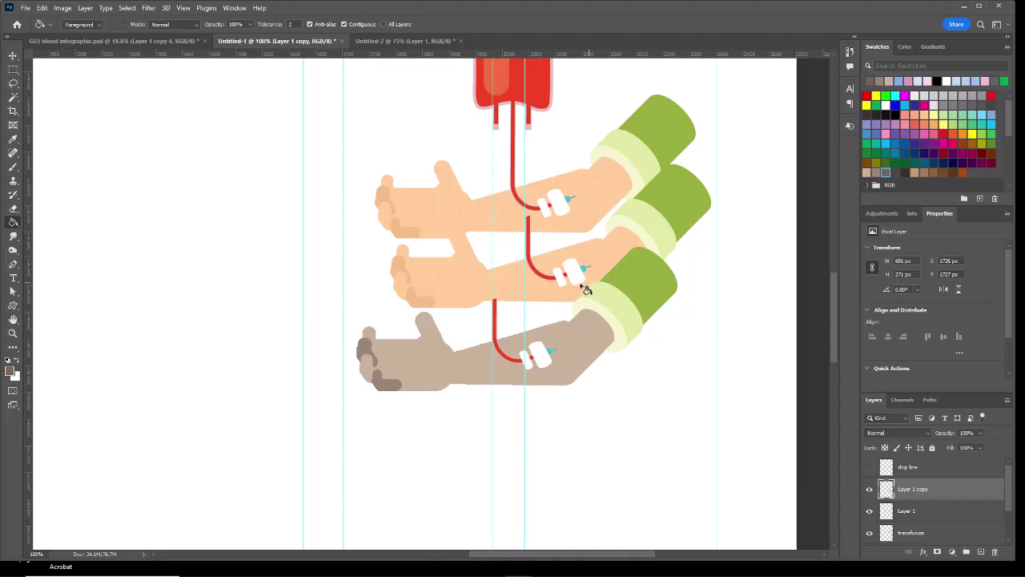
left_click(898, 513)
left_click(605, 253)
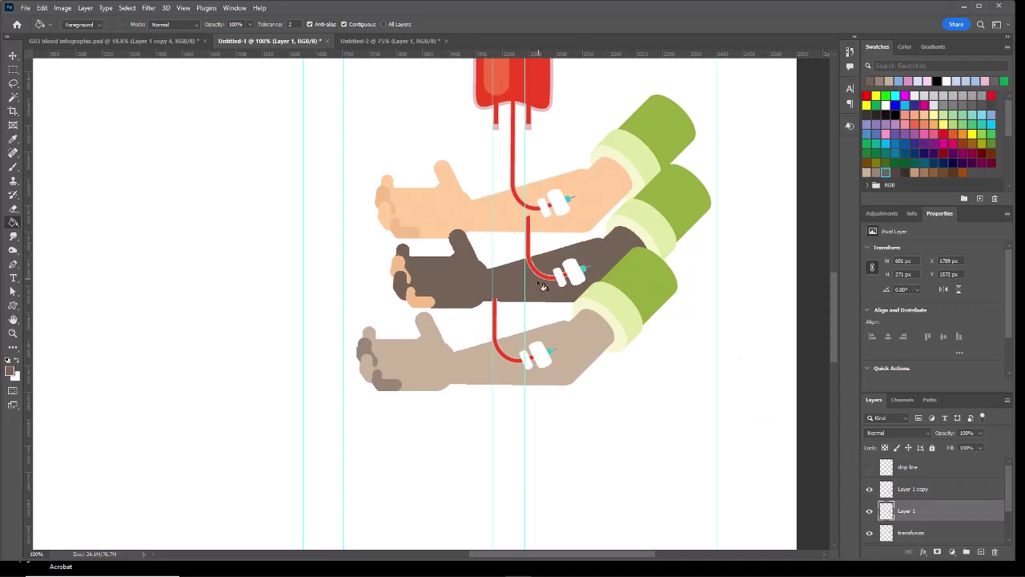
left_click(896, 171)
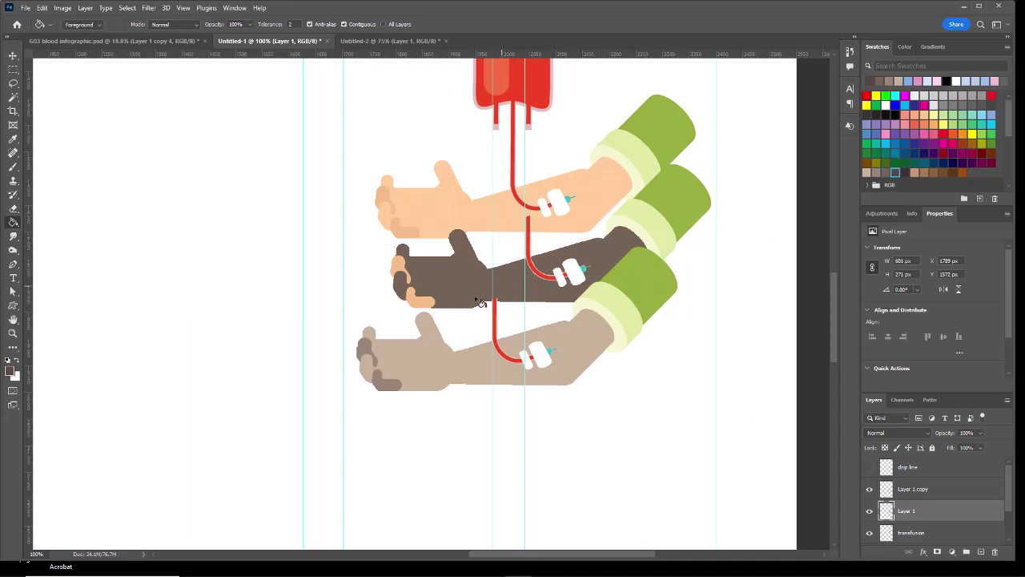
left_click(420, 302)
left_click(400, 268)
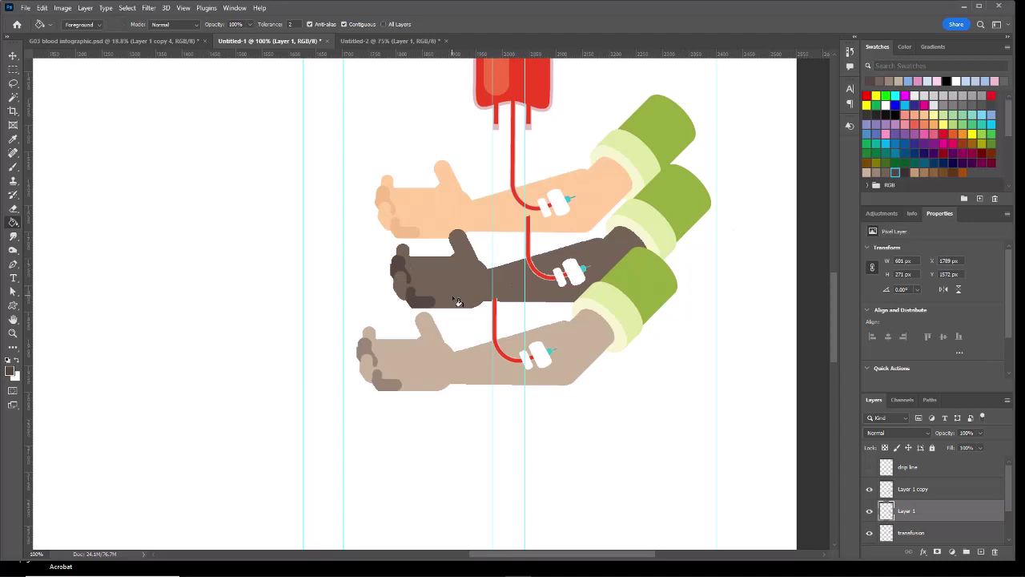
Show the drip line layer and delete the excess left and right lines below the arms
left_click(868, 468)
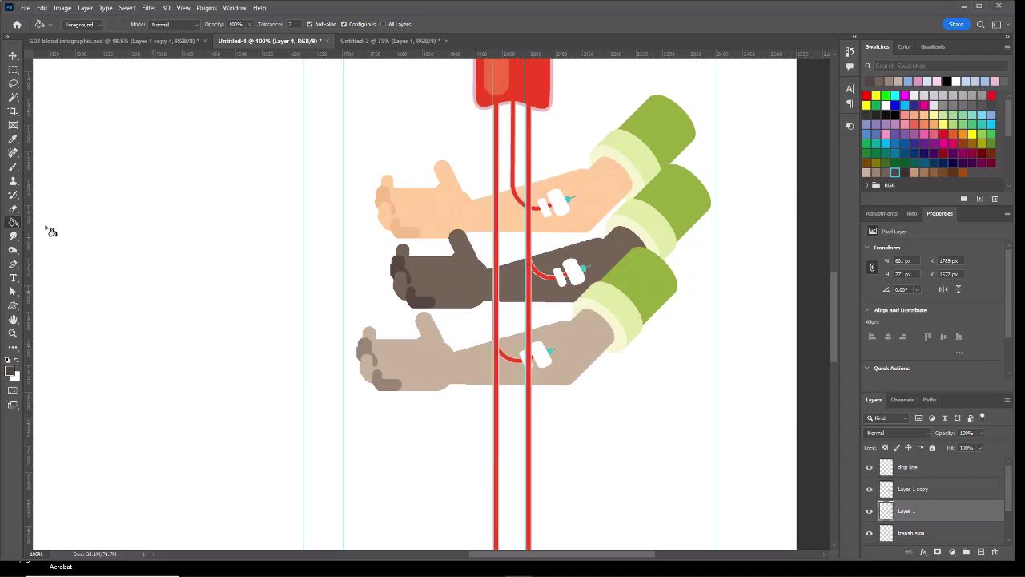
left_click(13, 69)
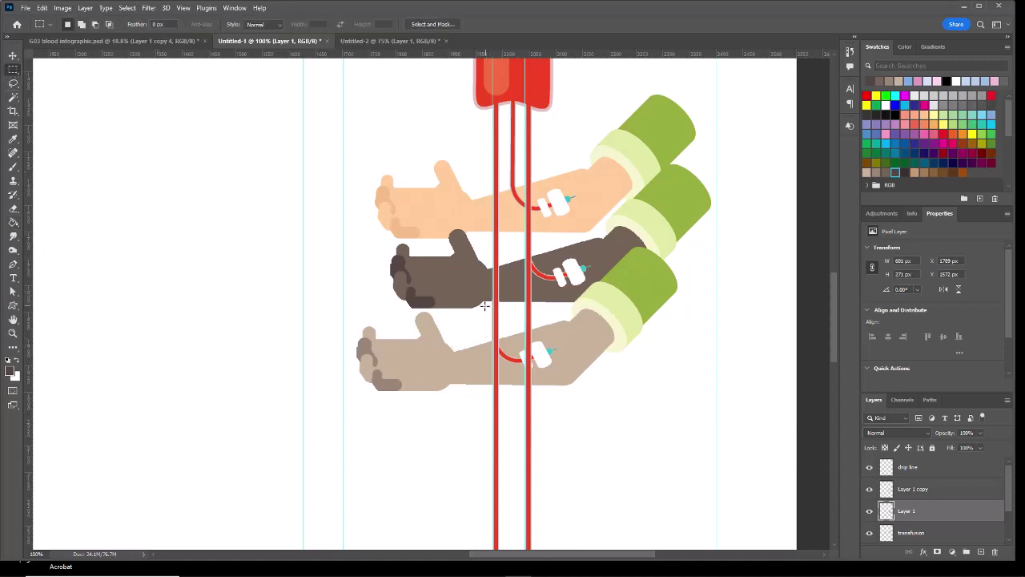
left_click_drag(484, 311, 516, 502)
left_click(909, 469)
key("Delete")
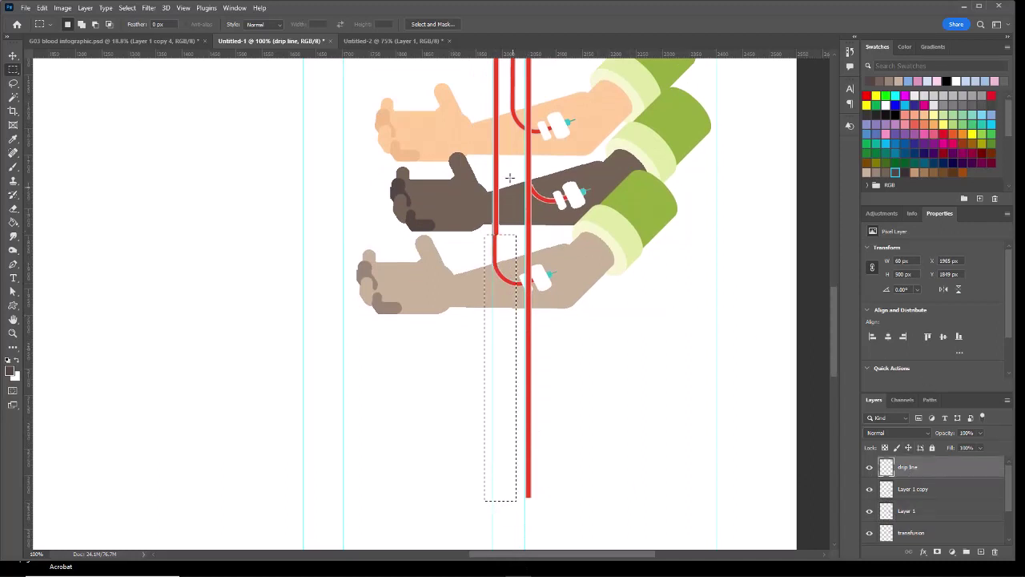
left_click_drag(519, 160, 568, 504)
key("Delete")
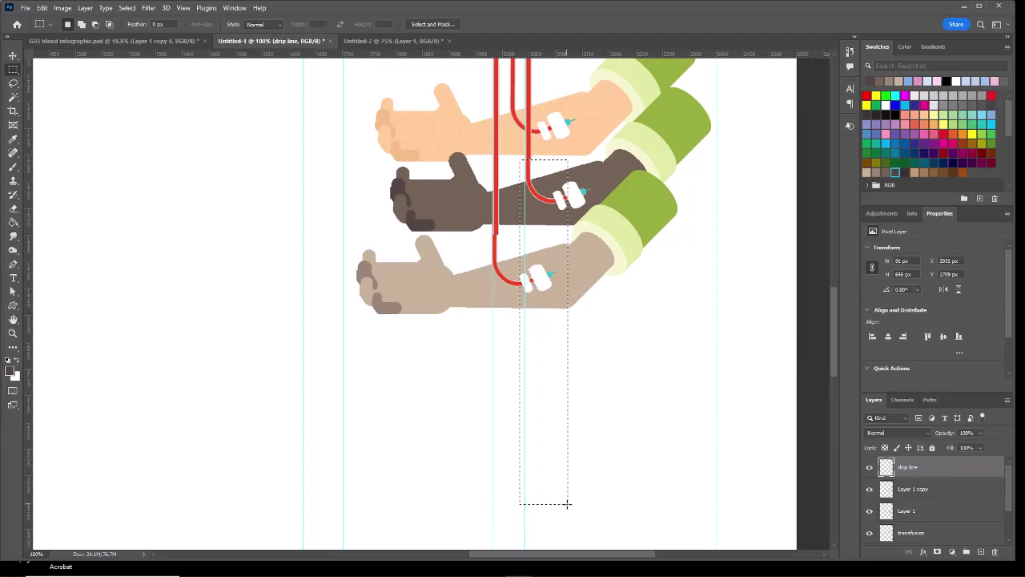
Deselect and nudge the bottom and middle arm layers slightly right
left_click(13, 55)
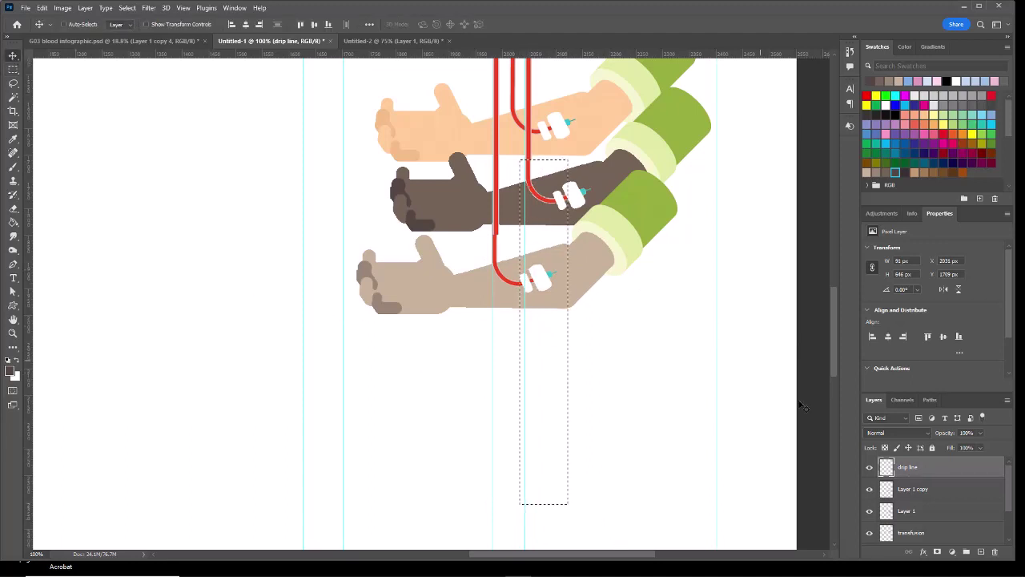
left_click(925, 498)
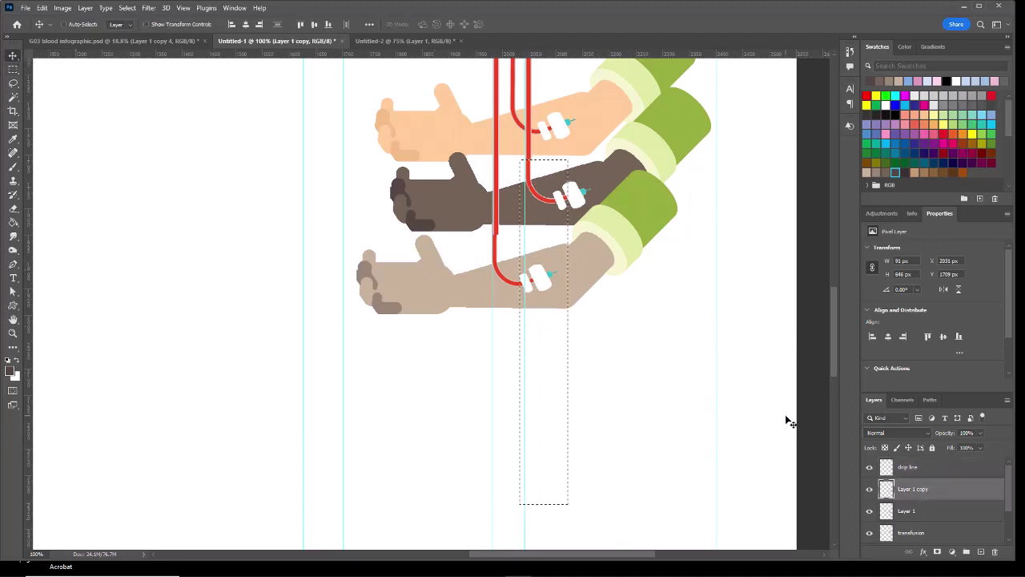
key("ctrl+d")
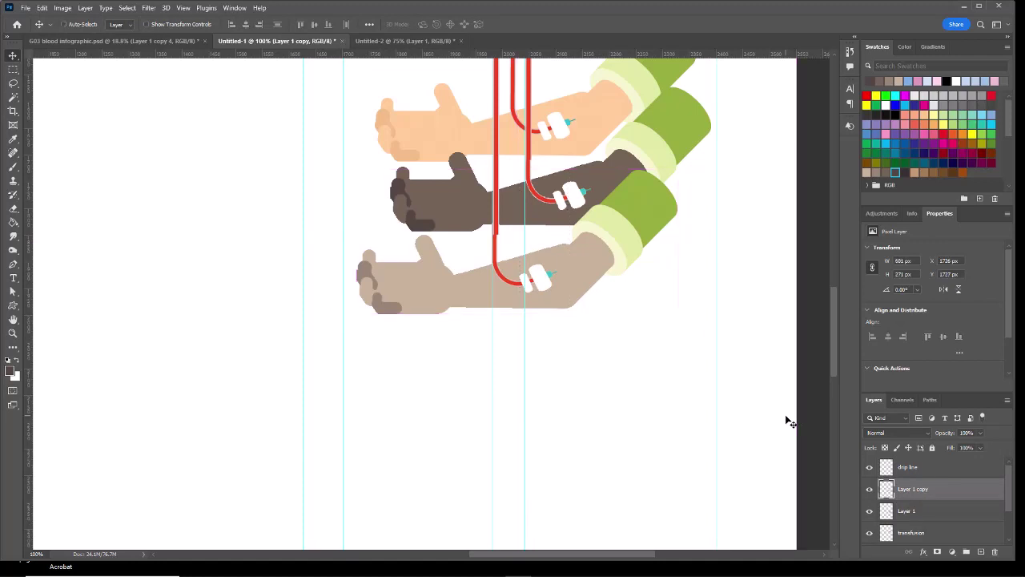
key("Right")
key("Right")
key("Right")
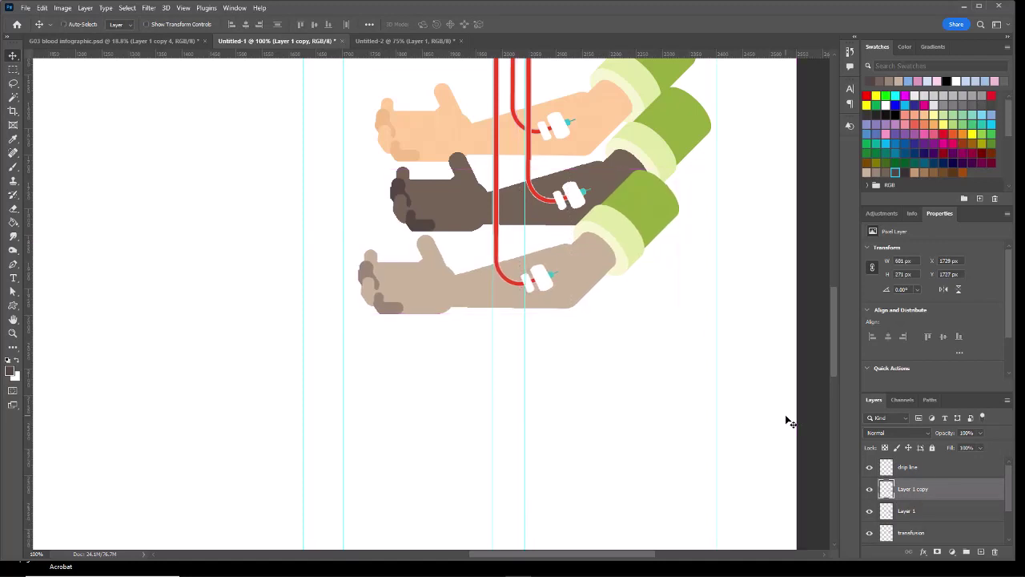
left_click(920, 512)
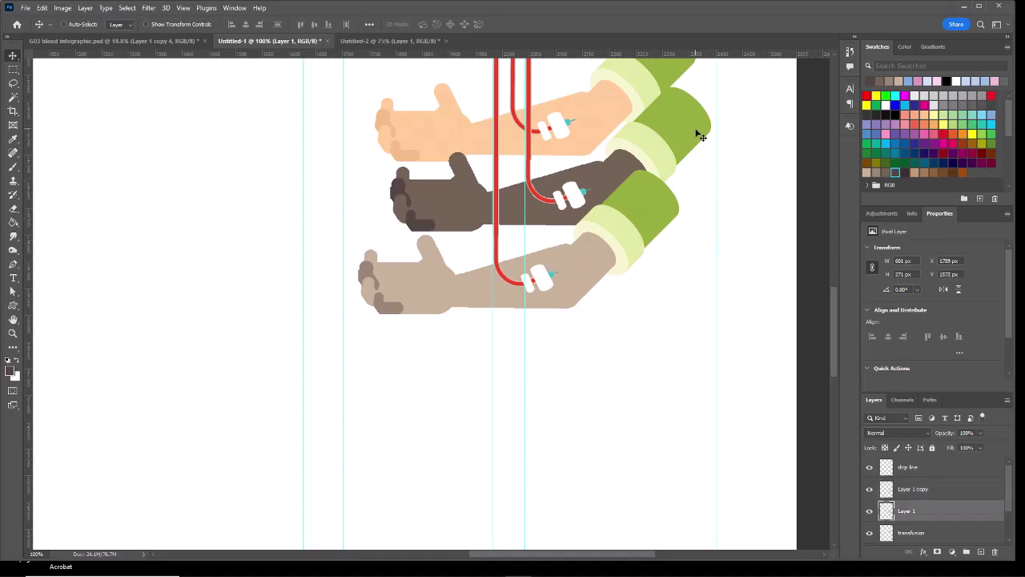
key("Right")
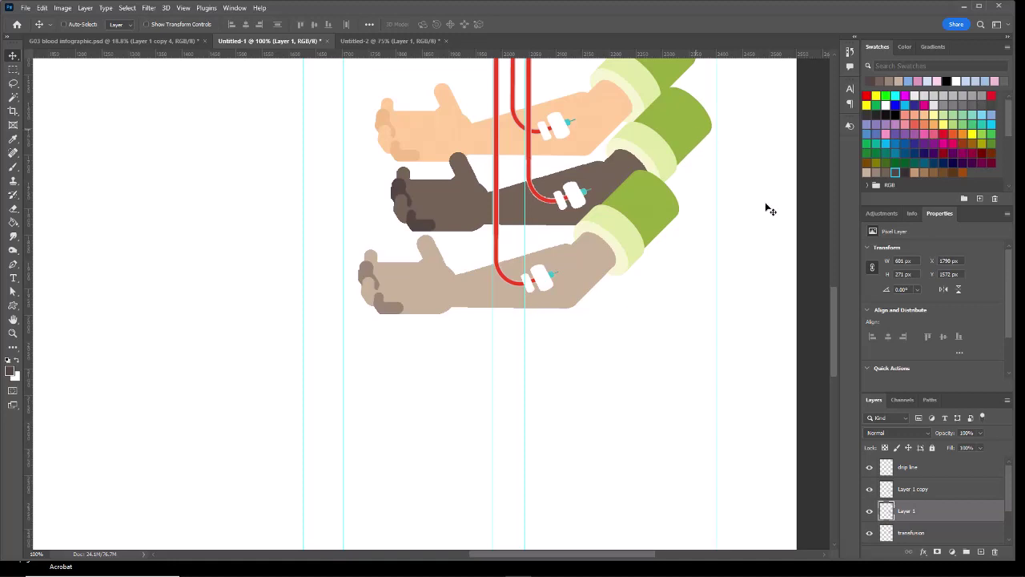
scroll(757, 305, "up", 2)
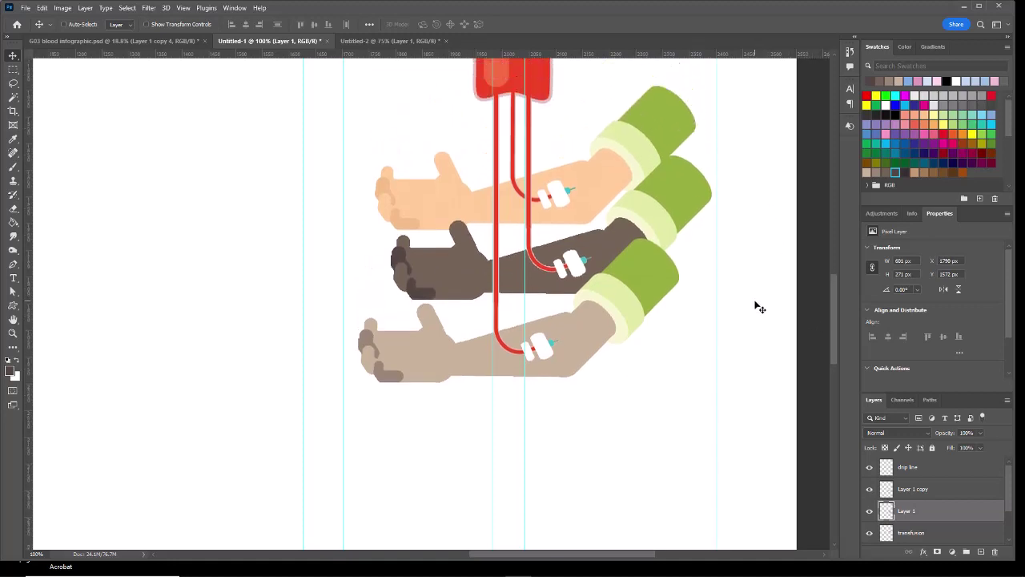
Rename the bottom arm layer 'arm3' and the middle arm layer 'arm 2'
scroll(600, 312, "up", 1)
key("z")
left_click(592, 311, "alt")
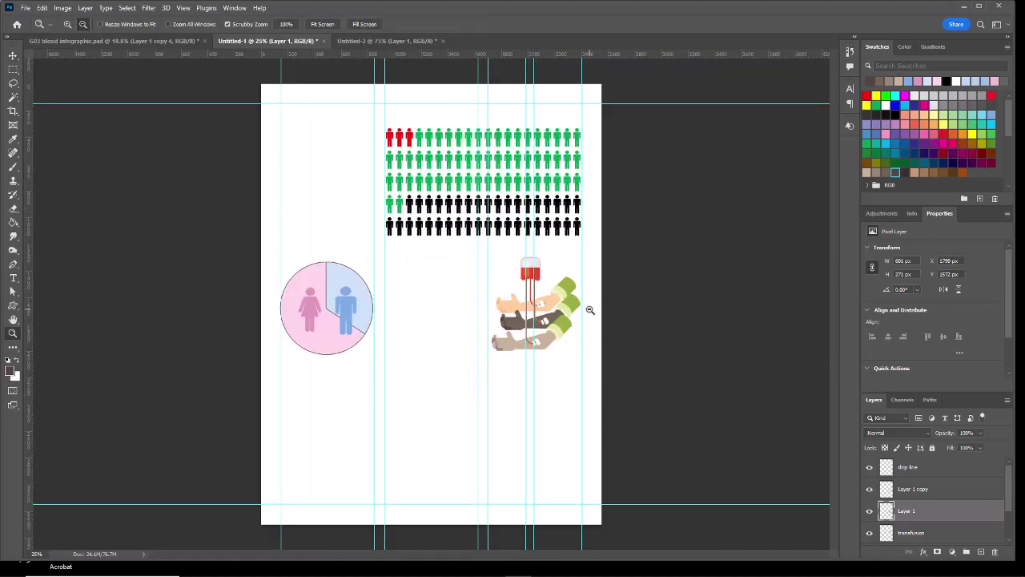
double_click(913, 488)
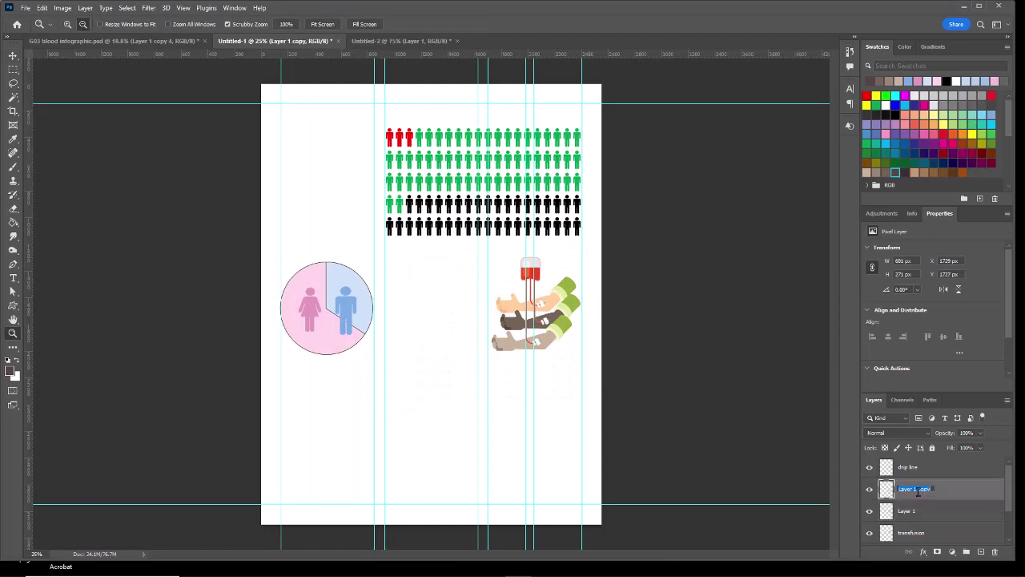
type("gr")
type("m3")
key("Return")
left_click(921, 510)
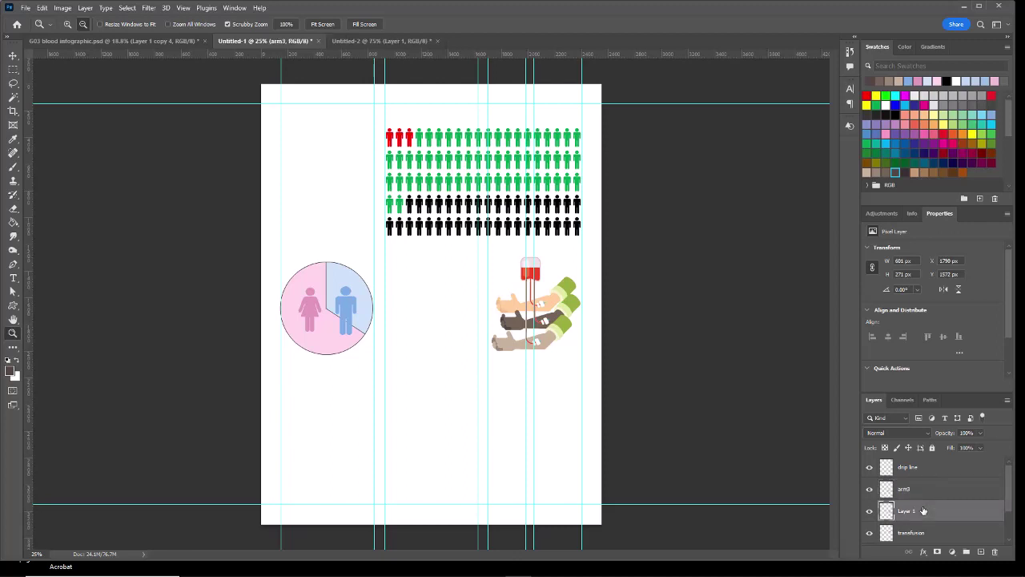
double_click(909, 510)
type("arm 2")
left_click(919, 473)
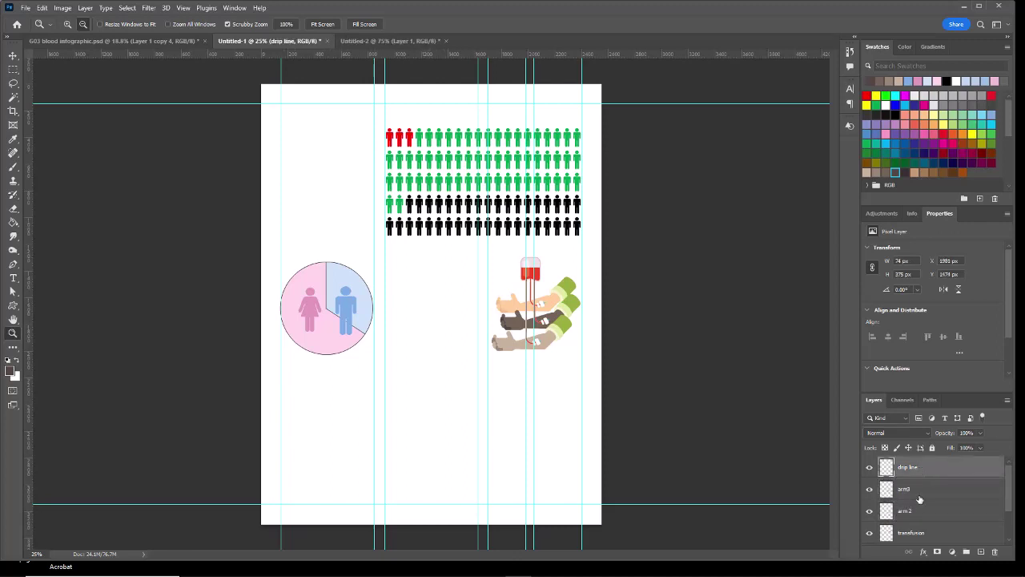
Group the four transfusion layers and start naming the group 'transfusion'
left_click(923, 533, "shift")
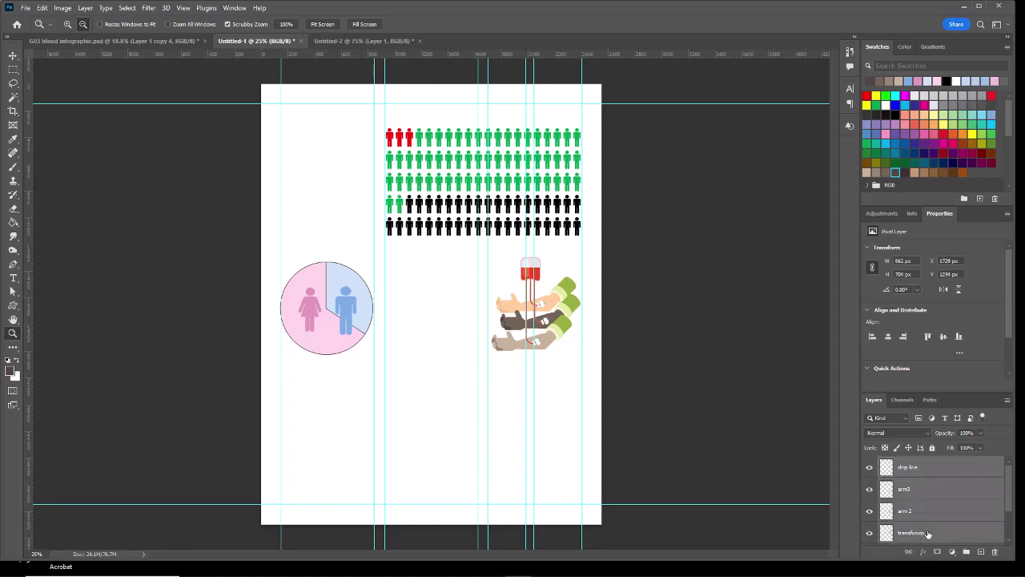
left_click(966, 552)
double_click(908, 463)
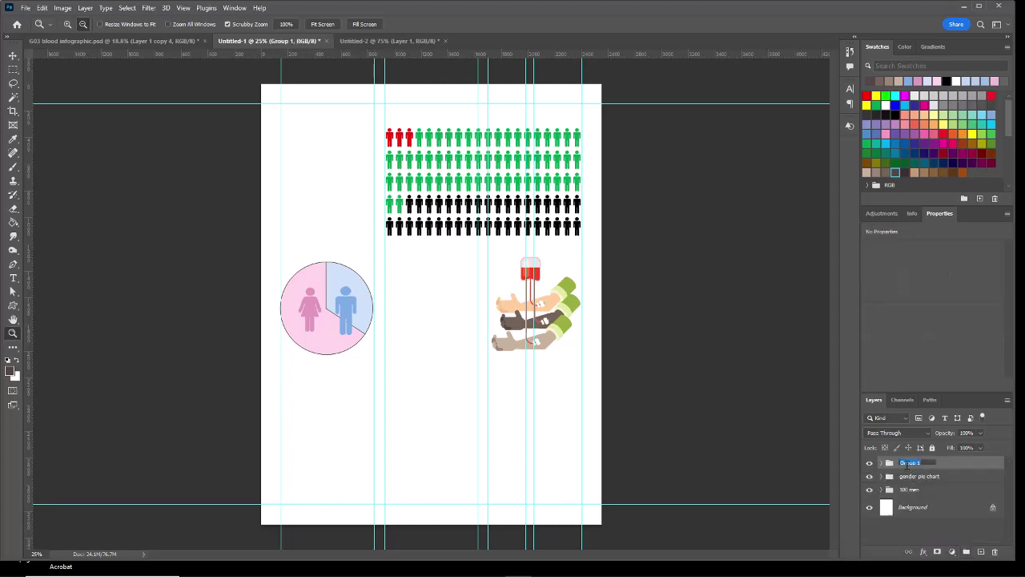
type("b")
type("ransfusion")
Confirm the new group's name as 'transfusion'
left_click(920, 475)
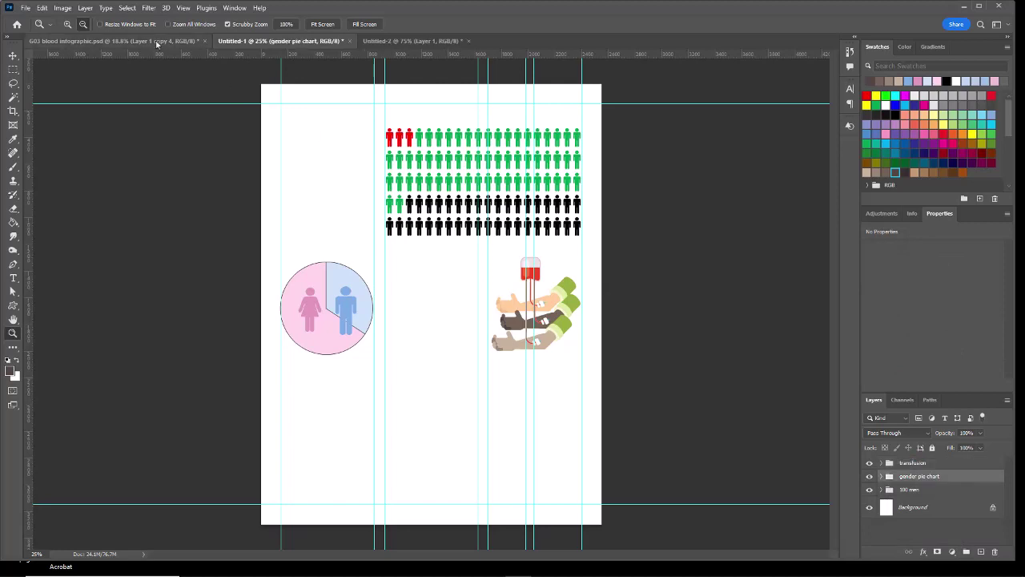